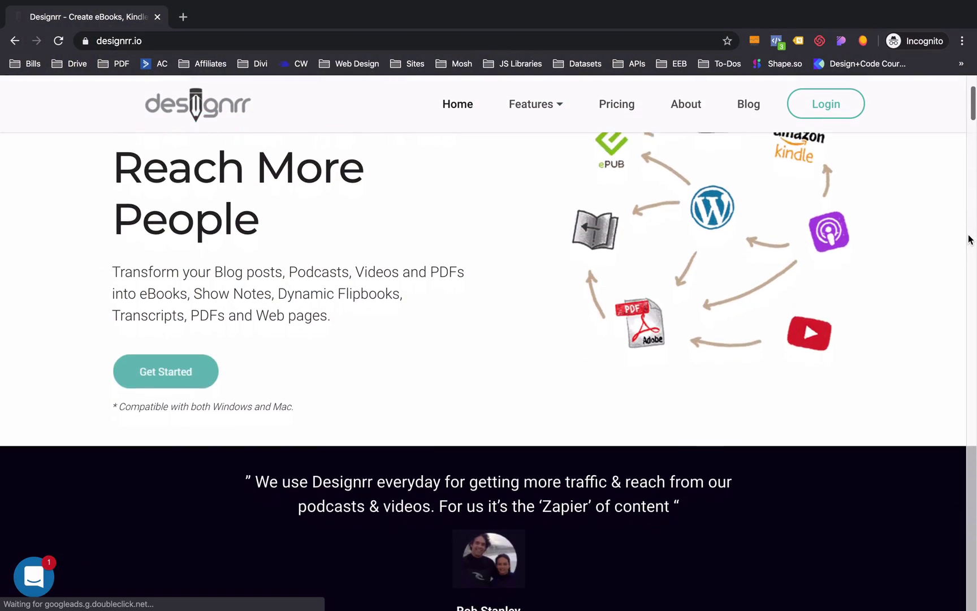
- Scroll down through the Designrr homepage
{"action": "scroll", "coordinate": [969, 239], "scroll_direction": "down", "scroll_amount": 7}
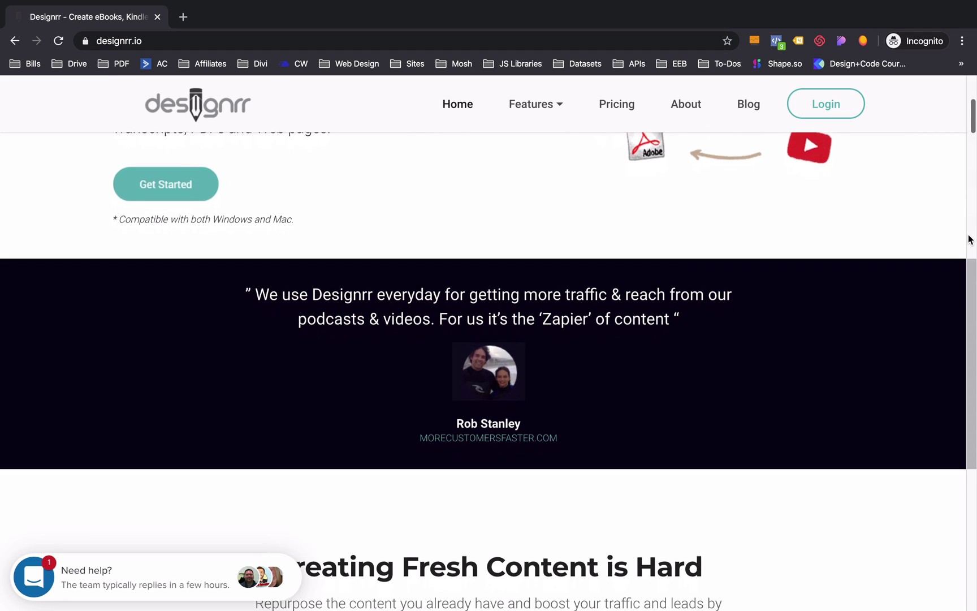
{"action": "scroll", "coordinate": [968, 239], "scroll_direction": "down", "scroll_amount": 4}
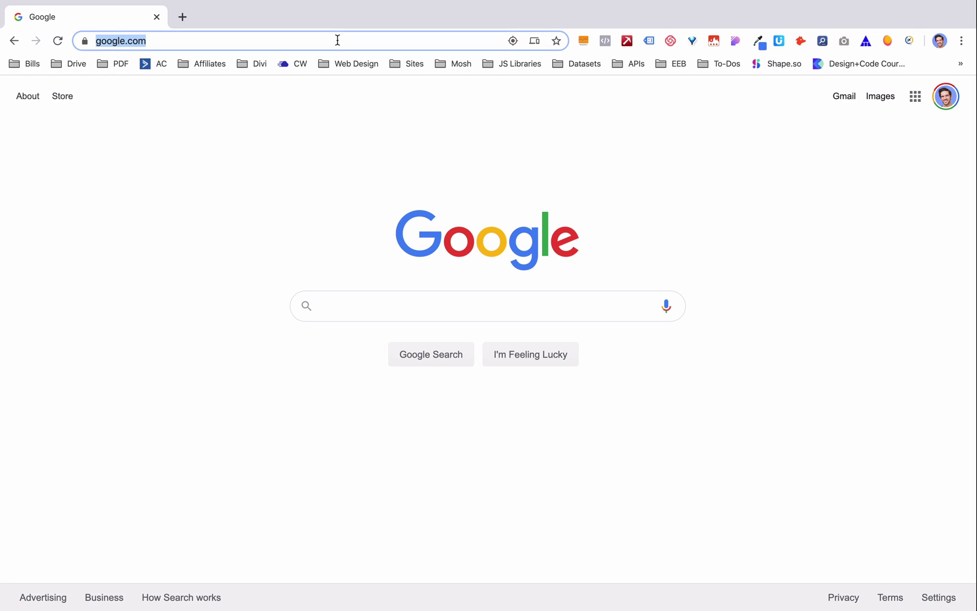
- Load designrr.io in the regular Chrome window
{"action": "type", "text": "designrr"}
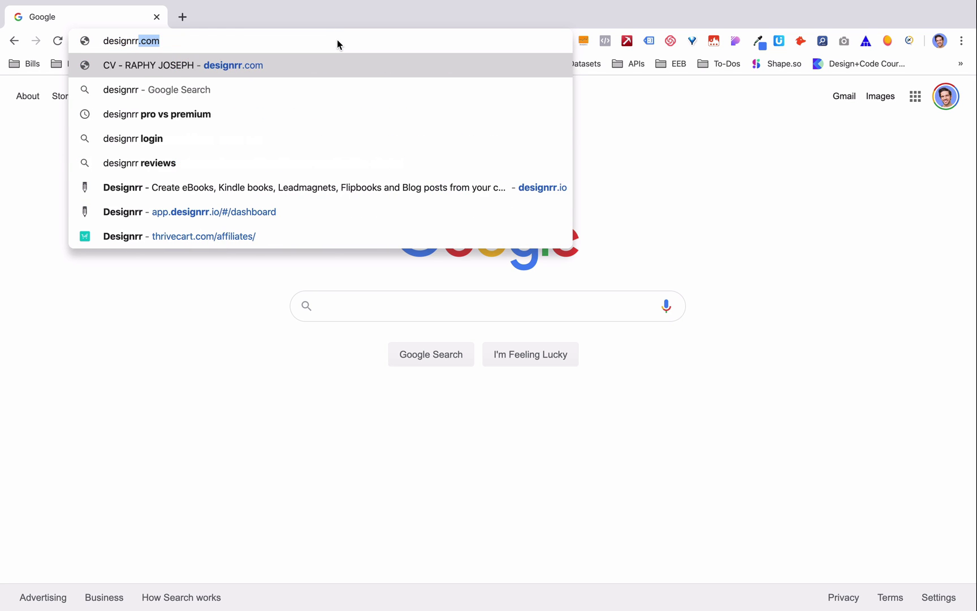
{"action": "type", "text": ".io"}
{"action": "key", "text": "Return"}
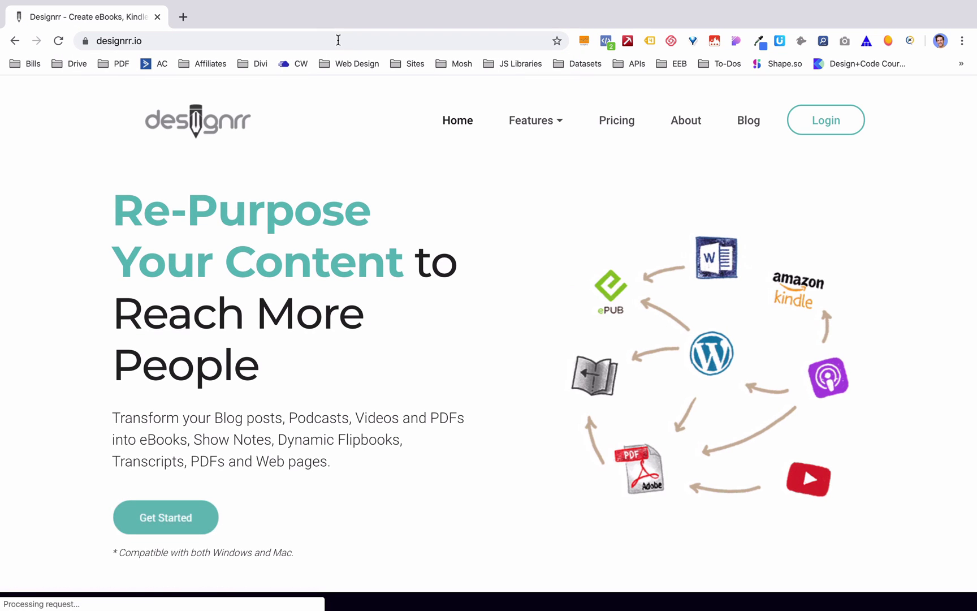
{"action": "scroll", "coordinate": [361, 310], "scroll_direction": "down", "scroll_amount": 5}
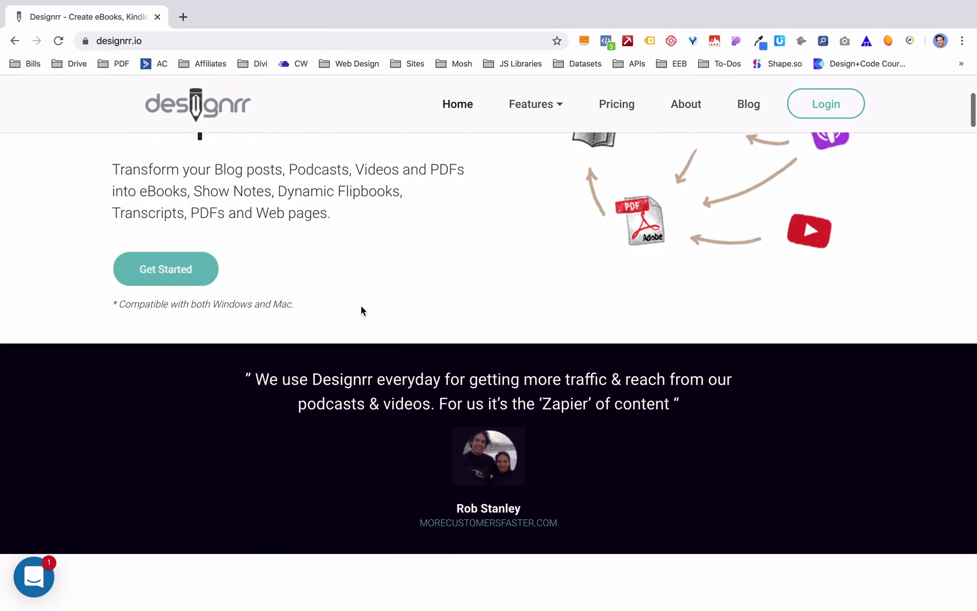
{"action": "scroll", "coordinate": [361, 309], "scroll_direction": "down", "scroll_amount": 7}
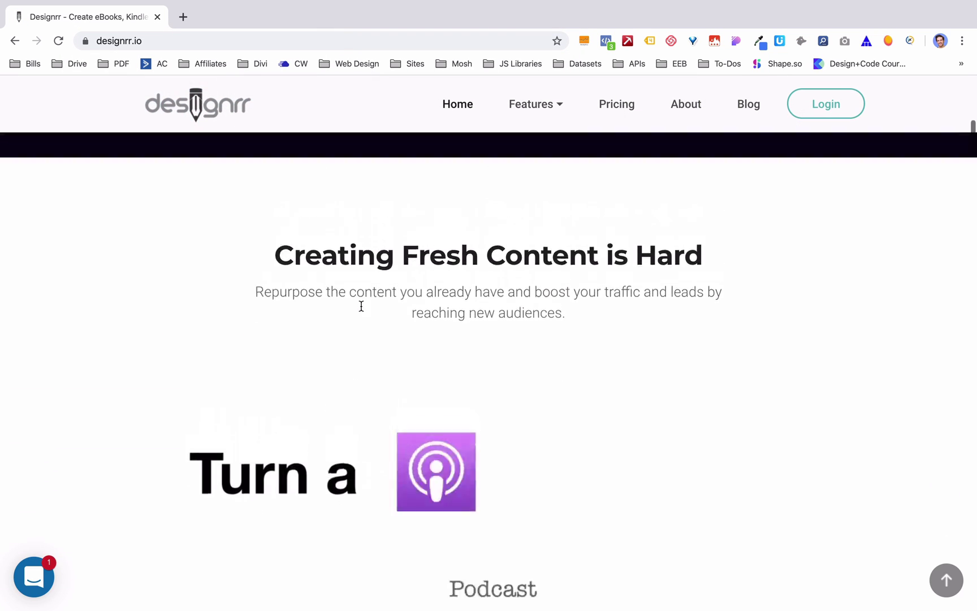
{"action": "mouse_move", "coordinate": [556, 103]}
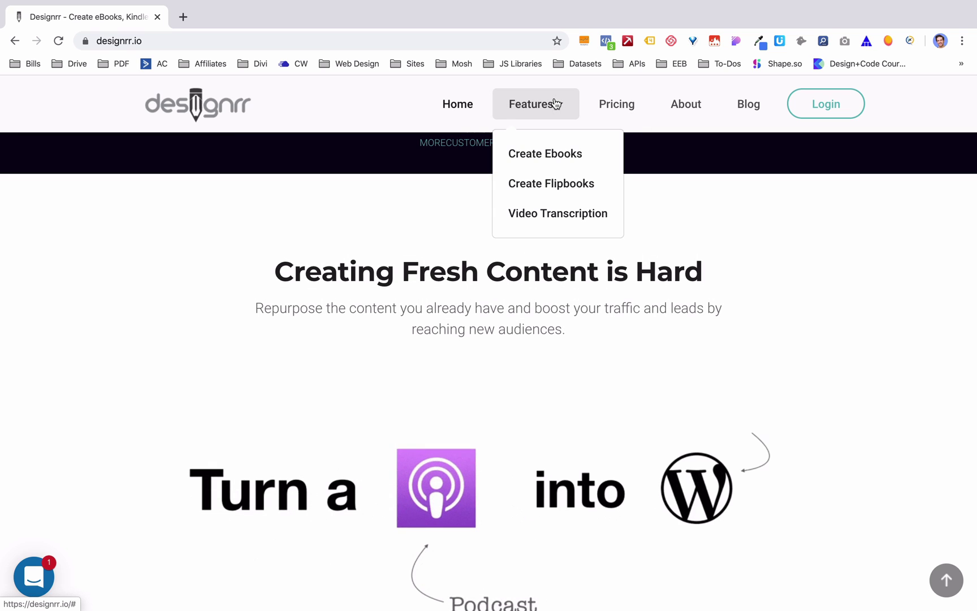
- Scroll through the rest of the Designrr homepage sections
{"action": "scroll", "coordinate": [102, 328], "scroll_direction": "down", "scroll_amount": 4}
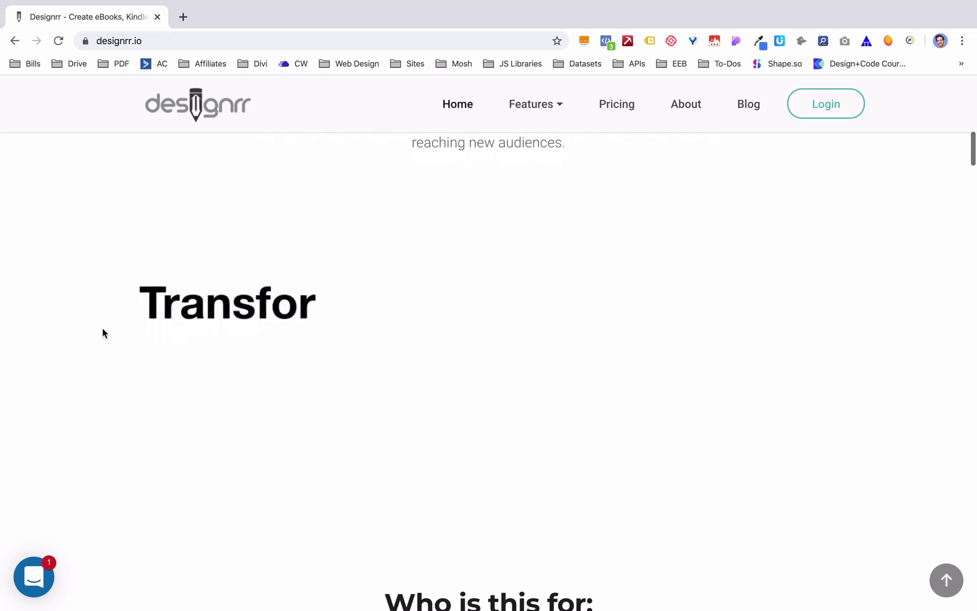
{"action": "scroll", "coordinate": [102, 329], "scroll_direction": "down", "scroll_amount": 3}
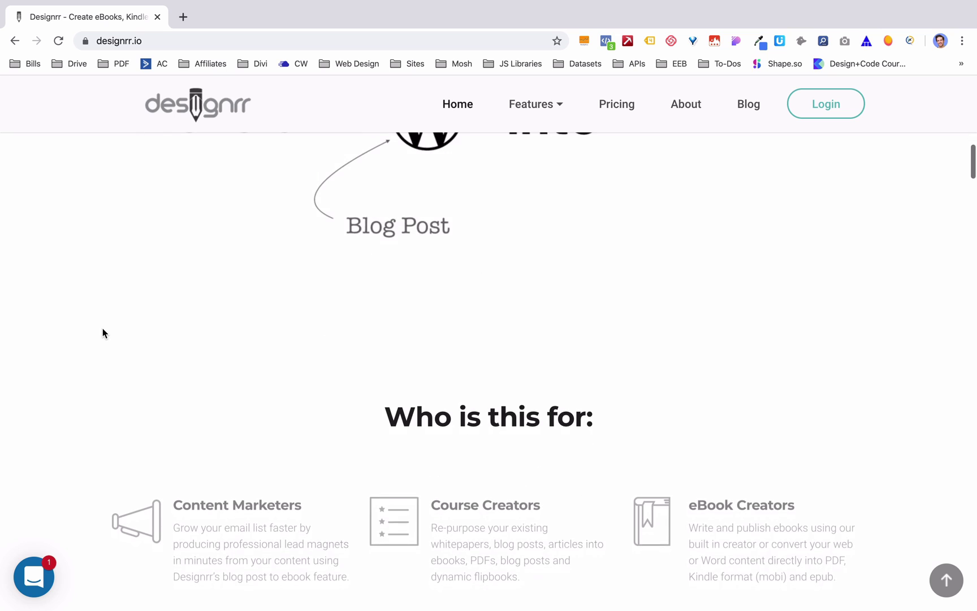
{"action": "scroll", "coordinate": [102, 329], "scroll_direction": "down", "scroll_amount": 1}
{"action": "scroll", "coordinate": [103, 333], "scroll_direction": "down", "scroll_amount": 3}
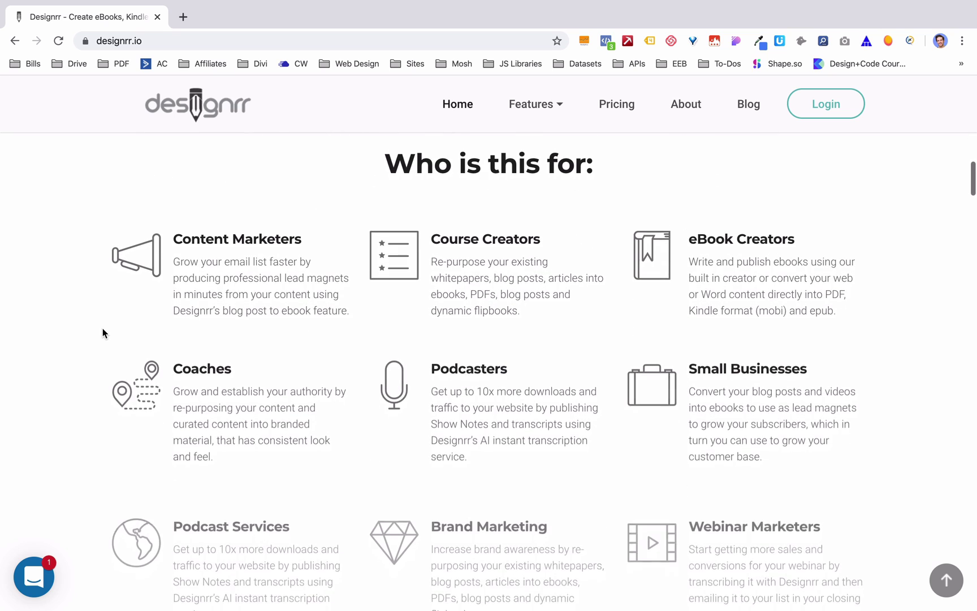
{"action": "scroll", "coordinate": [102, 332], "scroll_direction": "down", "scroll_amount": 3}
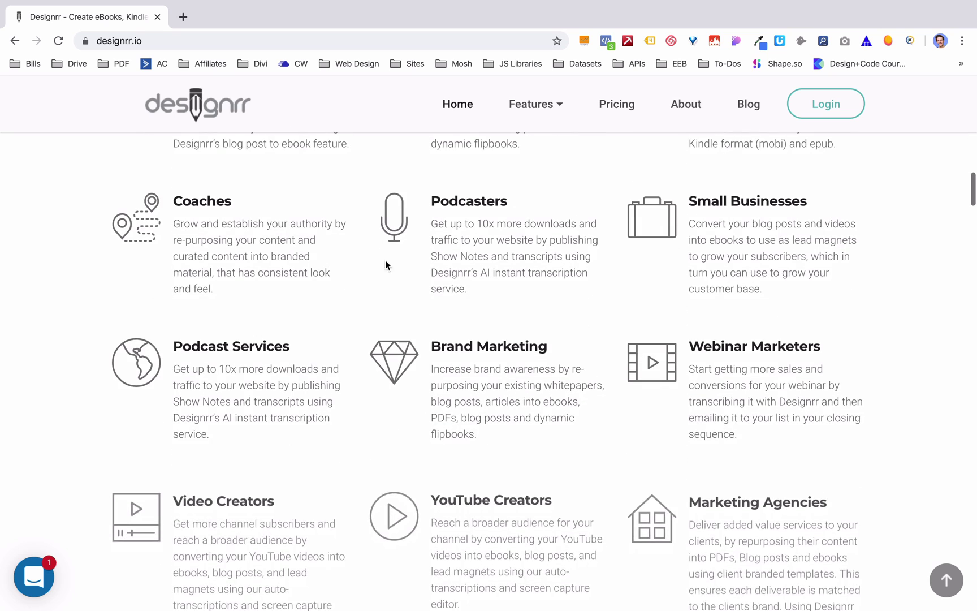
{"action": "scroll", "coordinate": [467, 247], "scroll_direction": "down", "scroll_amount": 1}
{"action": "scroll", "coordinate": [469, 250], "scroll_direction": "down", "scroll_amount": 5}
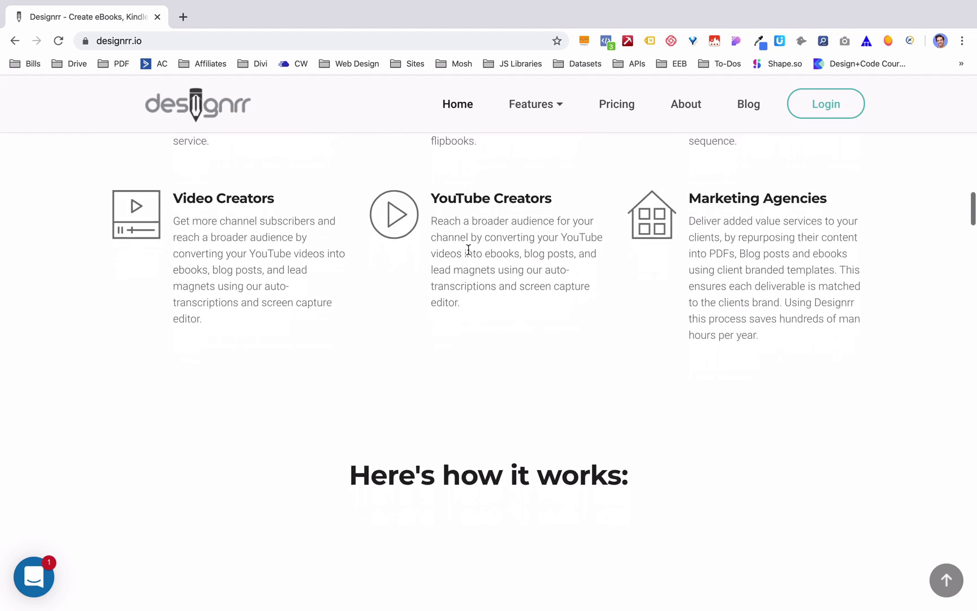
{"action": "scroll", "coordinate": [468, 255], "scroll_direction": "down", "scroll_amount": 5}
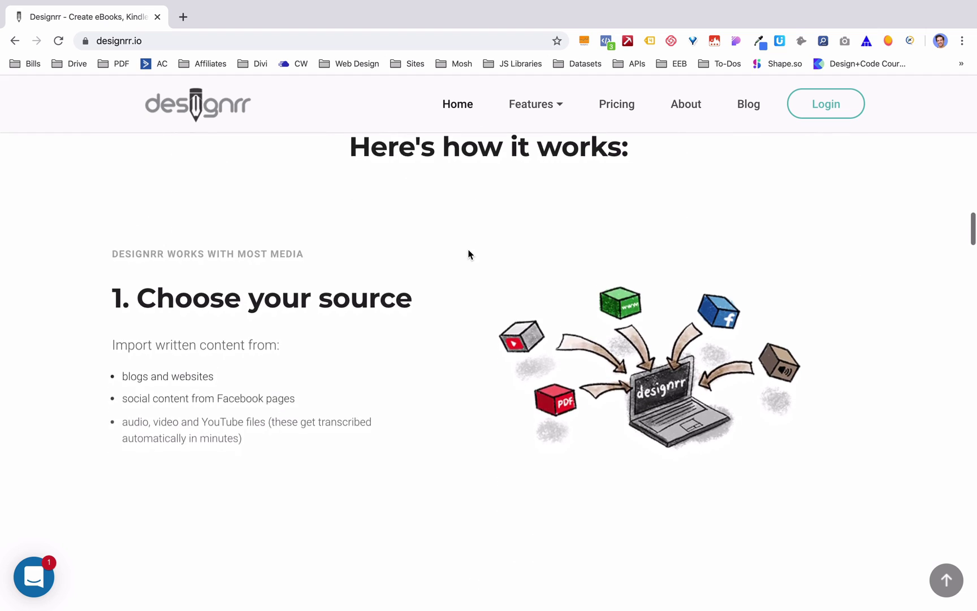
{"action": "scroll", "coordinate": [468, 254], "scroll_direction": "down", "scroll_amount": 5}
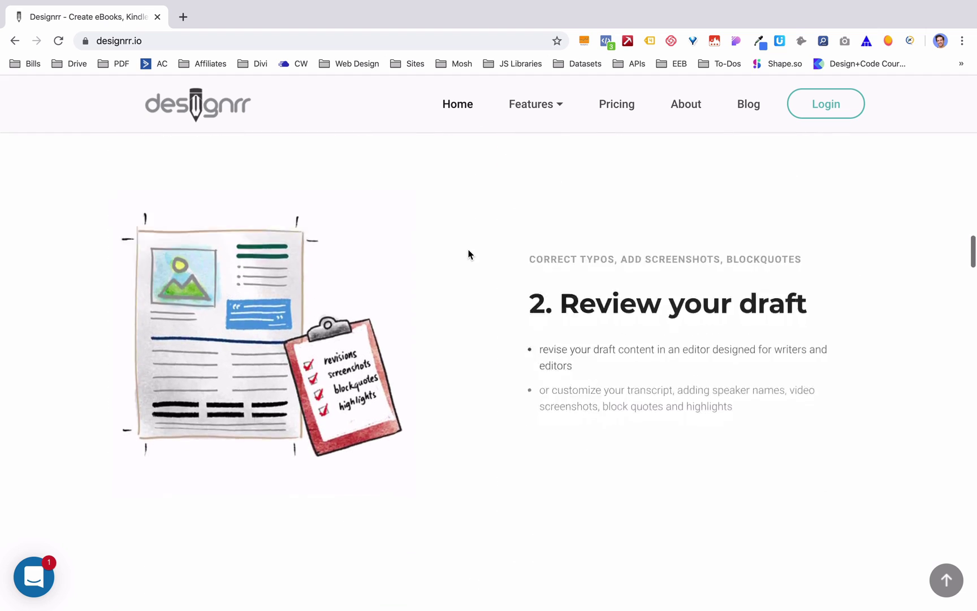
{"action": "scroll", "coordinate": [468, 254], "scroll_direction": "down", "scroll_amount": 5}
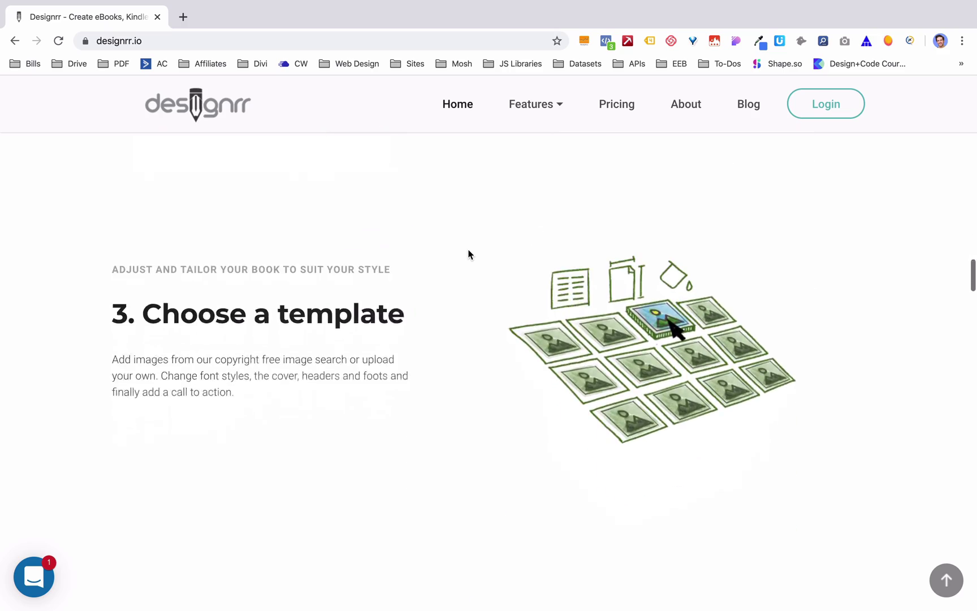
{"action": "scroll", "coordinate": [468, 254], "scroll_direction": "up", "scroll_amount": 20}
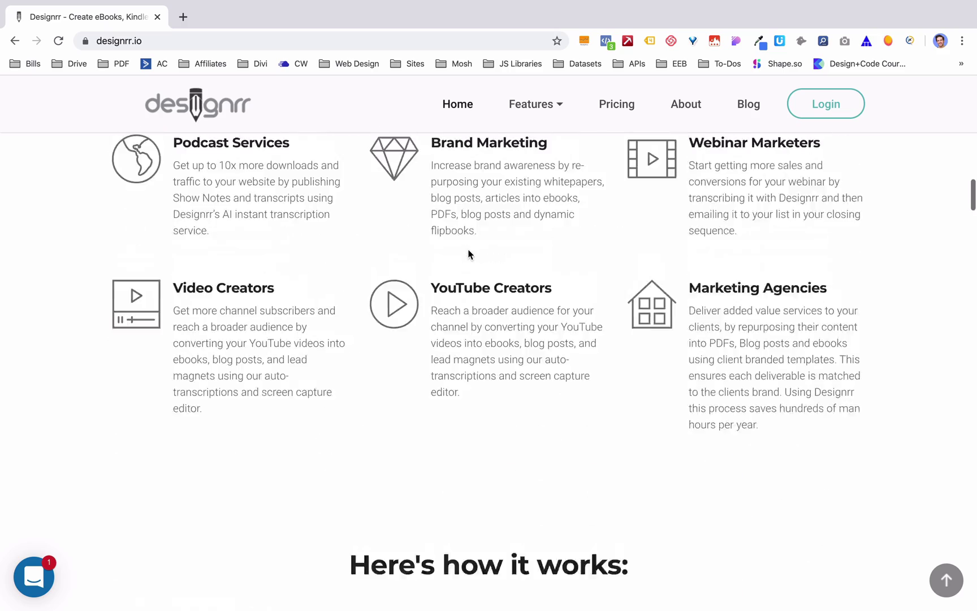
{"action": "scroll", "coordinate": [468, 255], "scroll_direction": "down", "scroll_amount": 1}
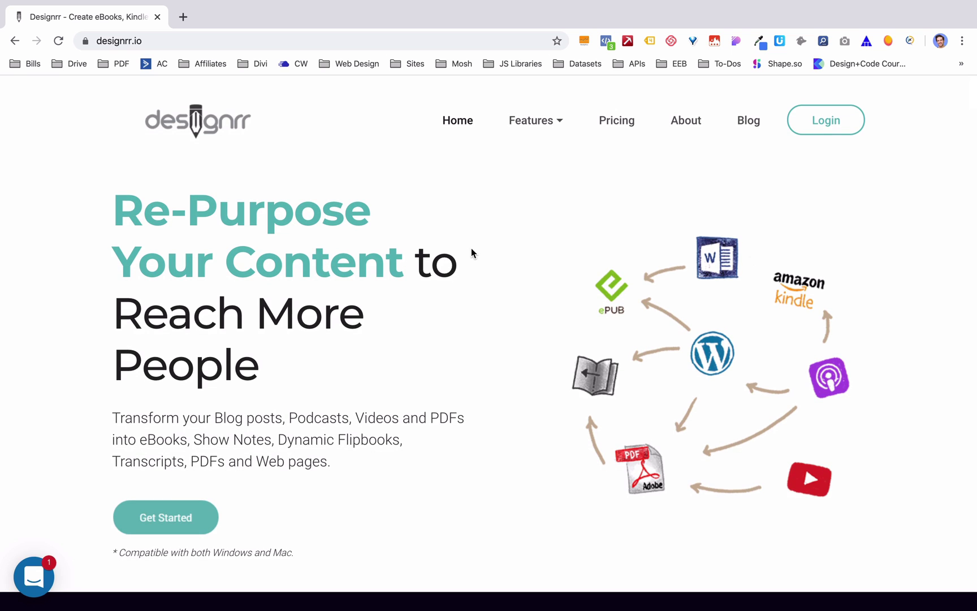
- On the pricing page, start the Business plan's free 7-day trial
{"action": "left_click", "coordinate": [187, 518]}
{"action": "scroll", "coordinate": [187, 518], "scroll_direction": "down", "scroll_amount": 7}
{"action": "scroll", "coordinate": [187, 518], "scroll_direction": "down", "scroll_amount": 3}
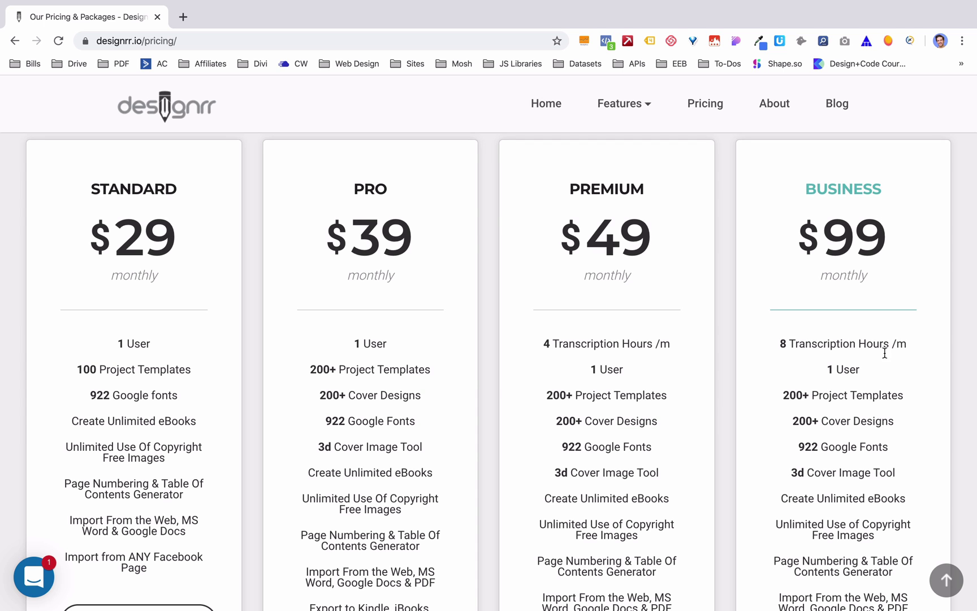
{"action": "scroll", "coordinate": [867, 377], "scroll_direction": "down", "scroll_amount": 1}
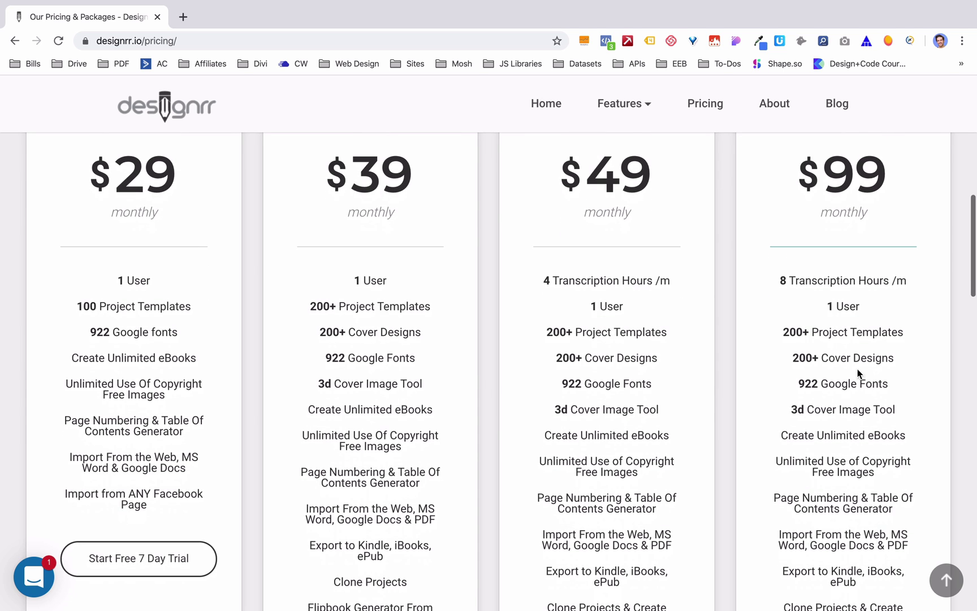
{"action": "scroll", "coordinate": [765, 390], "scroll_direction": "down", "scroll_amount": 3}
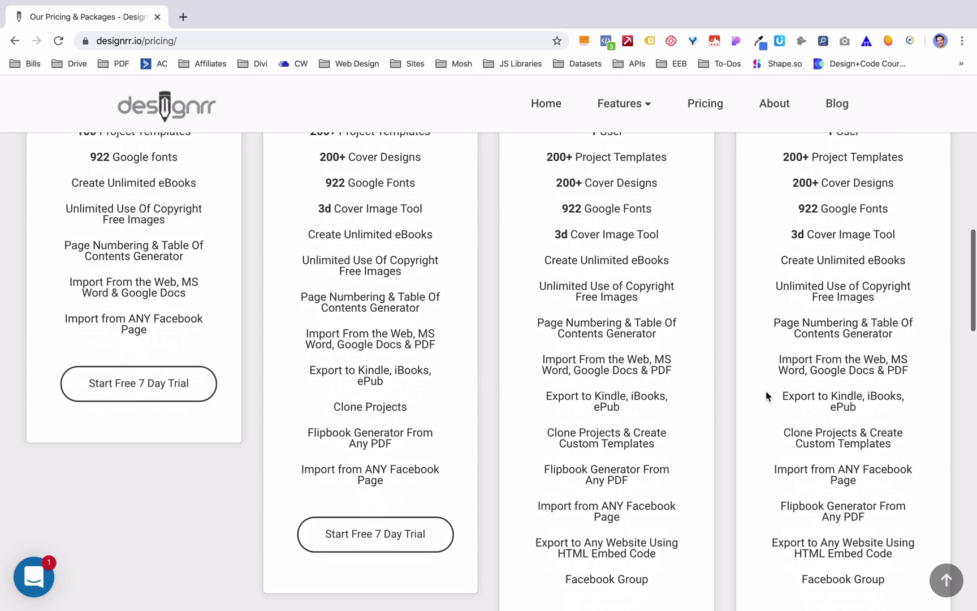
{"action": "scroll", "coordinate": [765, 391], "scroll_direction": "down", "scroll_amount": 3}
{"action": "scroll", "coordinate": [805, 311], "scroll_direction": "up", "scroll_amount": 10}
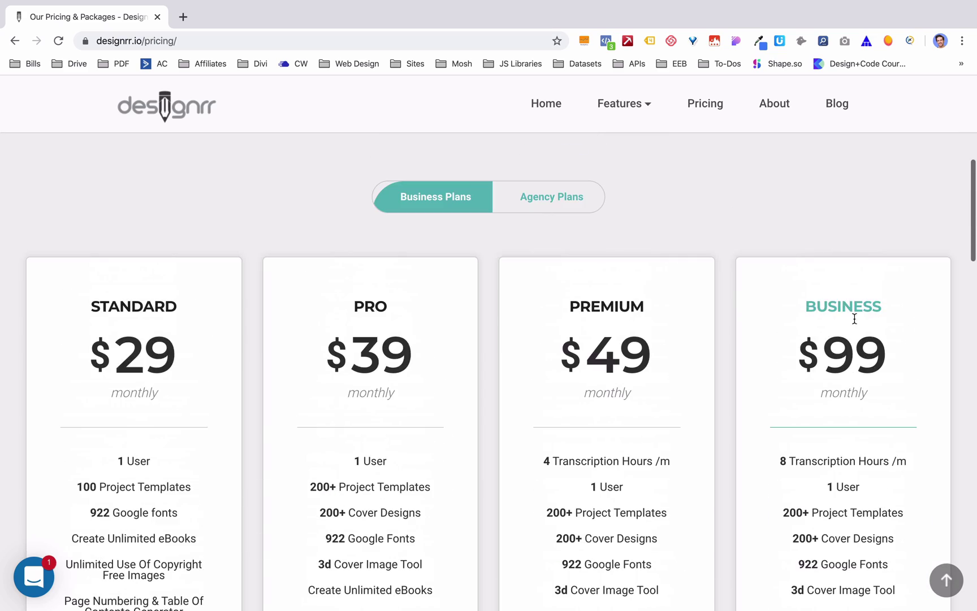
{"action": "scroll", "coordinate": [850, 327], "scroll_direction": "down", "scroll_amount": 15}
{"action": "scroll", "coordinate": [851, 326], "scroll_direction": "up", "scroll_amount": 1}
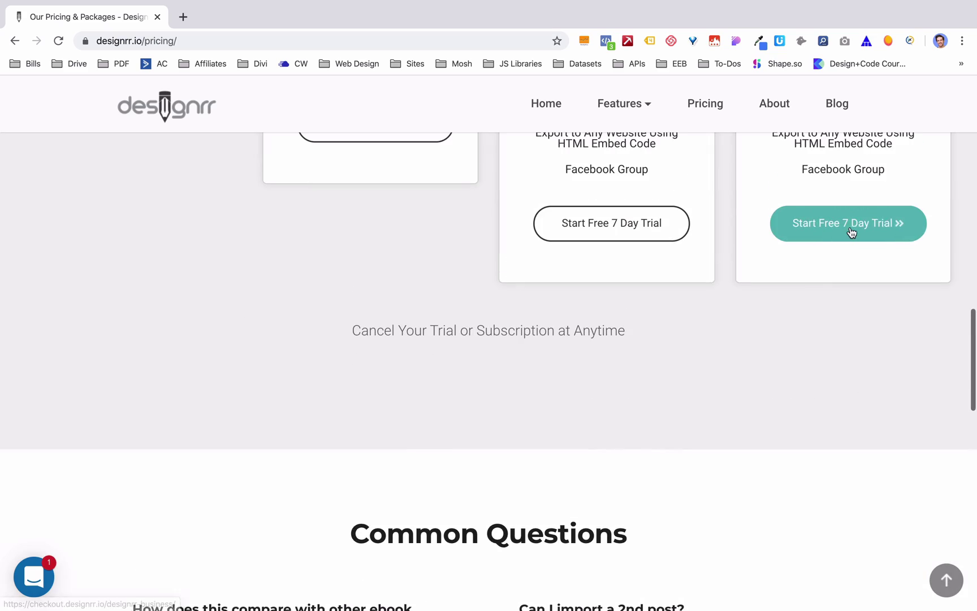
{"action": "left_click", "coordinate": [851, 229]}
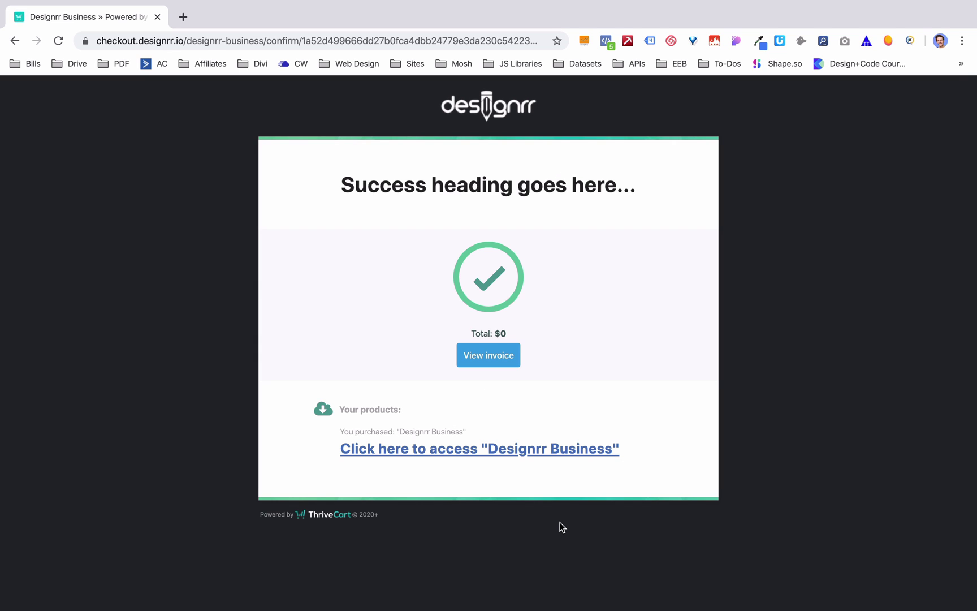
- Follow the access link and open the Designrr login from the thanks page
{"action": "left_click", "coordinate": [487, 451]}
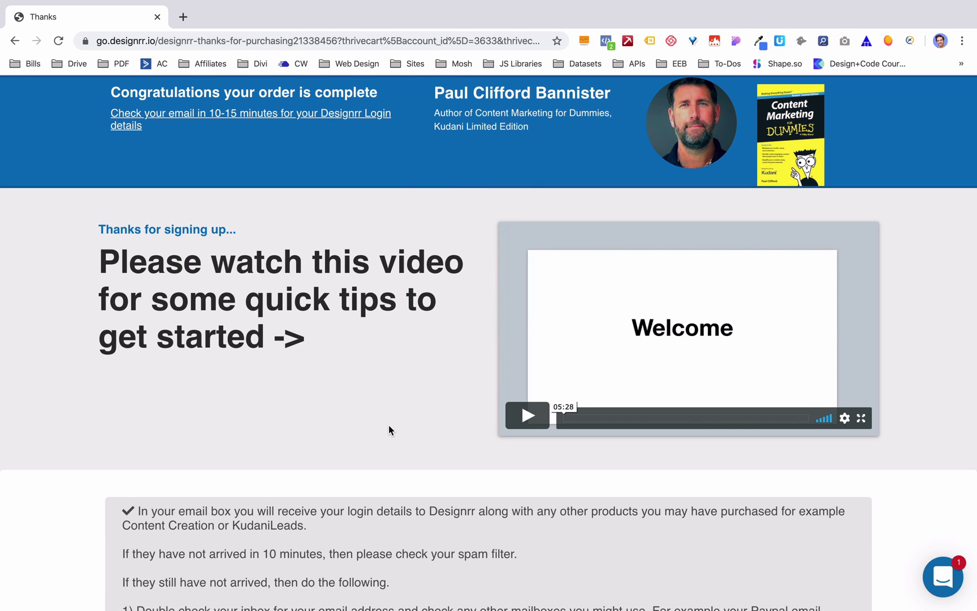
{"action": "scroll", "coordinate": [388, 430], "scroll_direction": "down", "scroll_amount": 4}
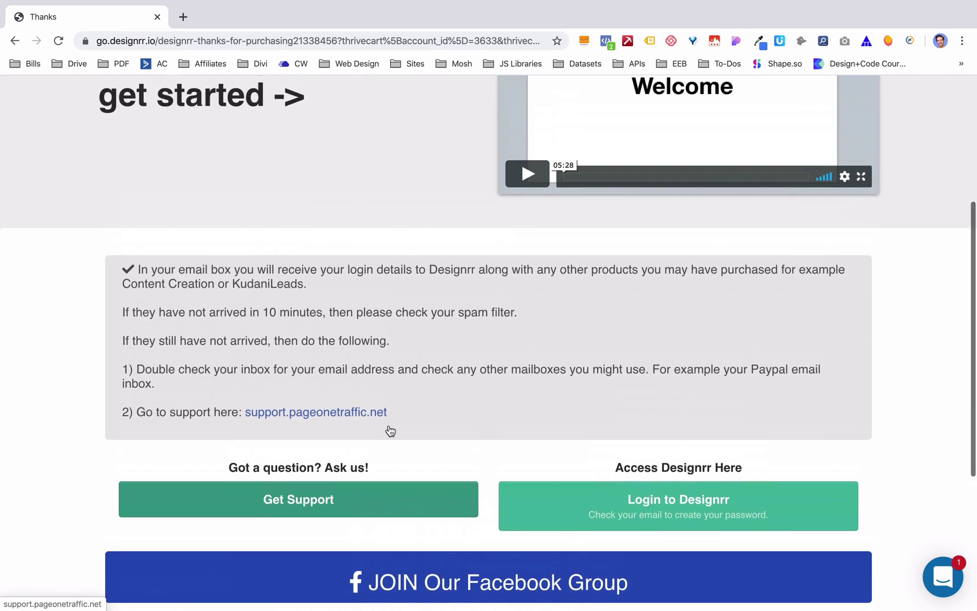
{"action": "scroll", "coordinate": [390, 418], "scroll_direction": "up", "scroll_amount": 4}
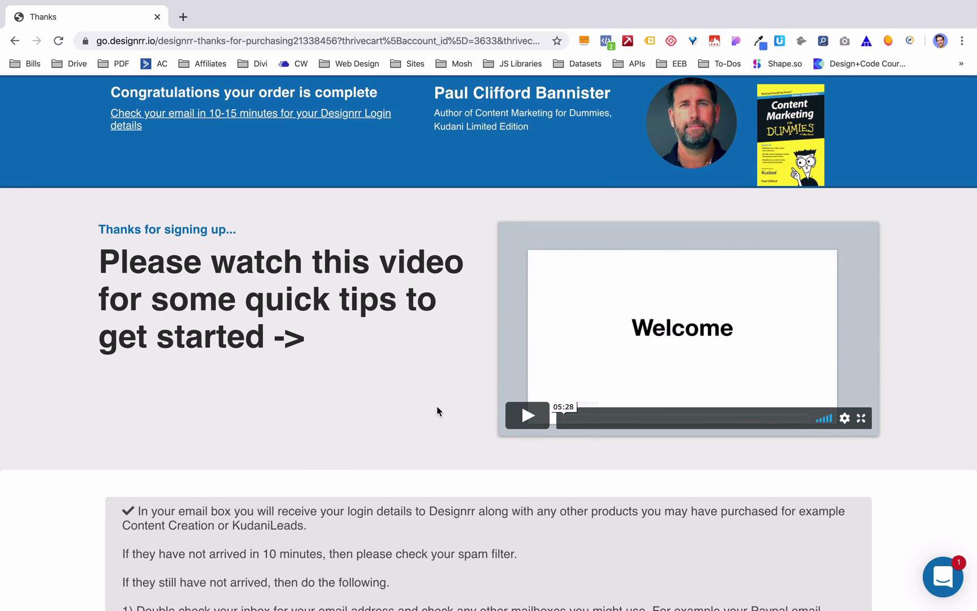
{"action": "scroll", "coordinate": [377, 431], "scroll_direction": "down", "scroll_amount": 8}
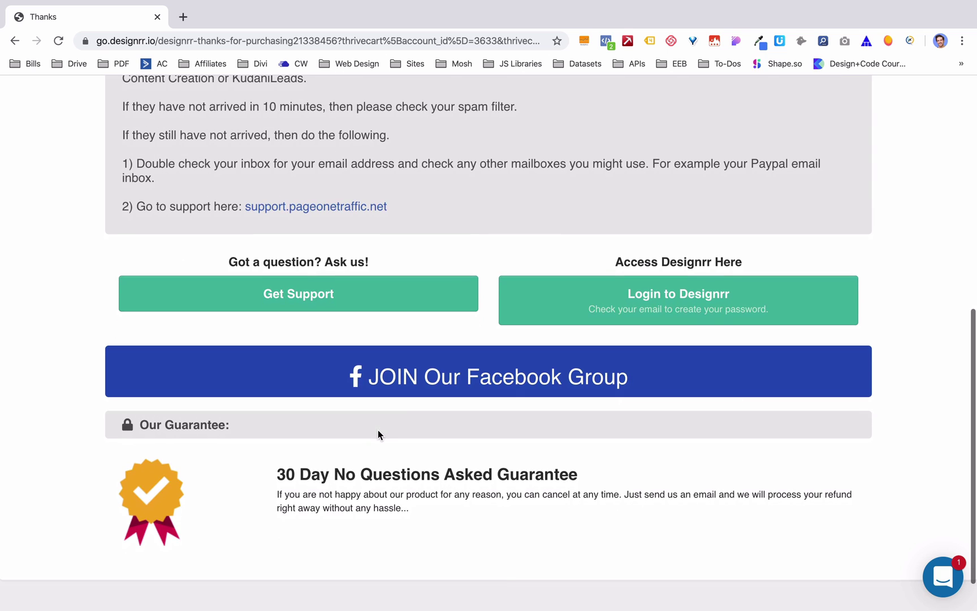
{"action": "left_click", "coordinate": [637, 304]}
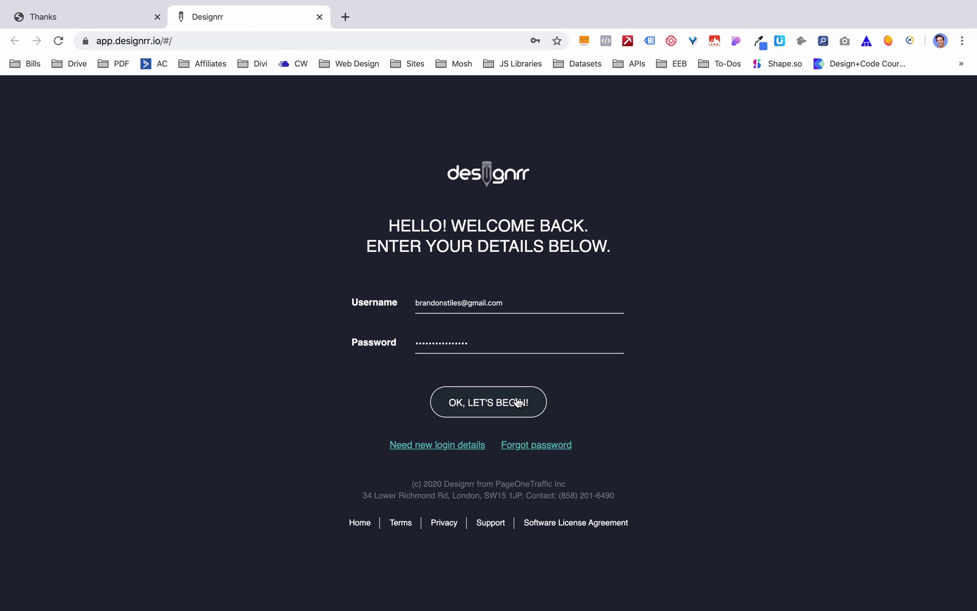
- Sign in to Designrr and switch the dashboard to the new design
{"action": "left_click", "coordinate": [517, 402]}
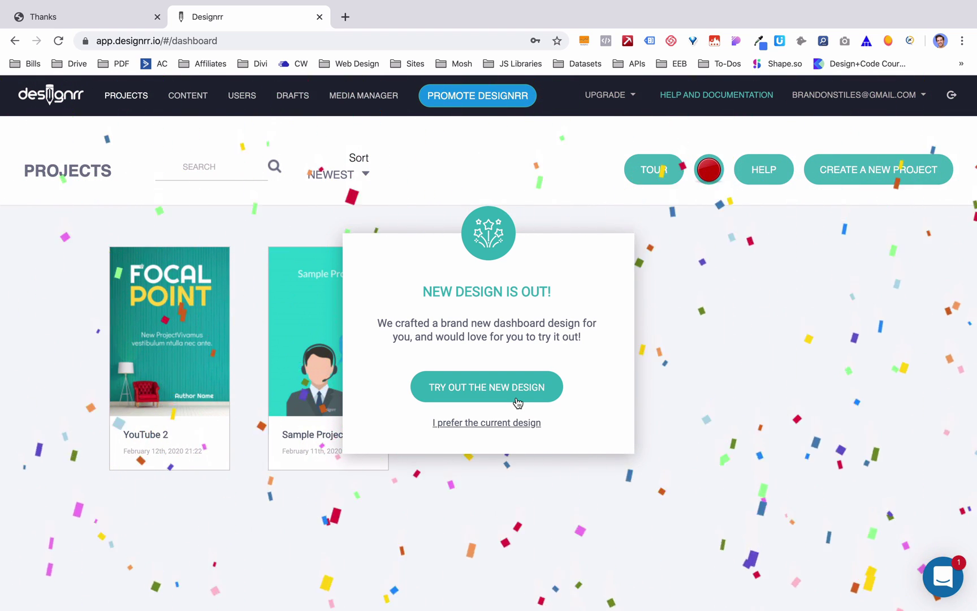
{"action": "left_click", "coordinate": [515, 394]}
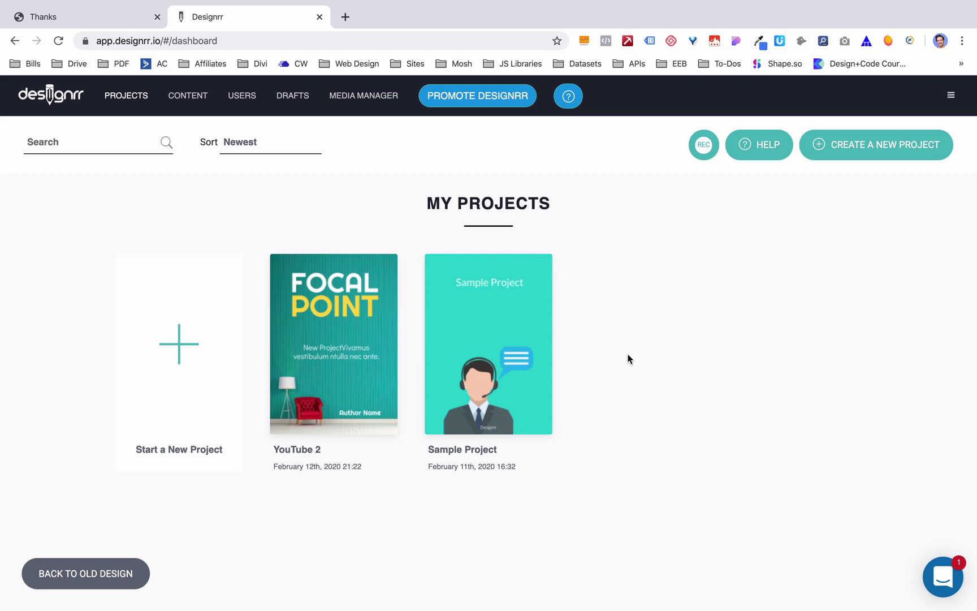
- Start a new project using Import From YouTube
{"action": "left_click", "coordinate": [156, 350]}
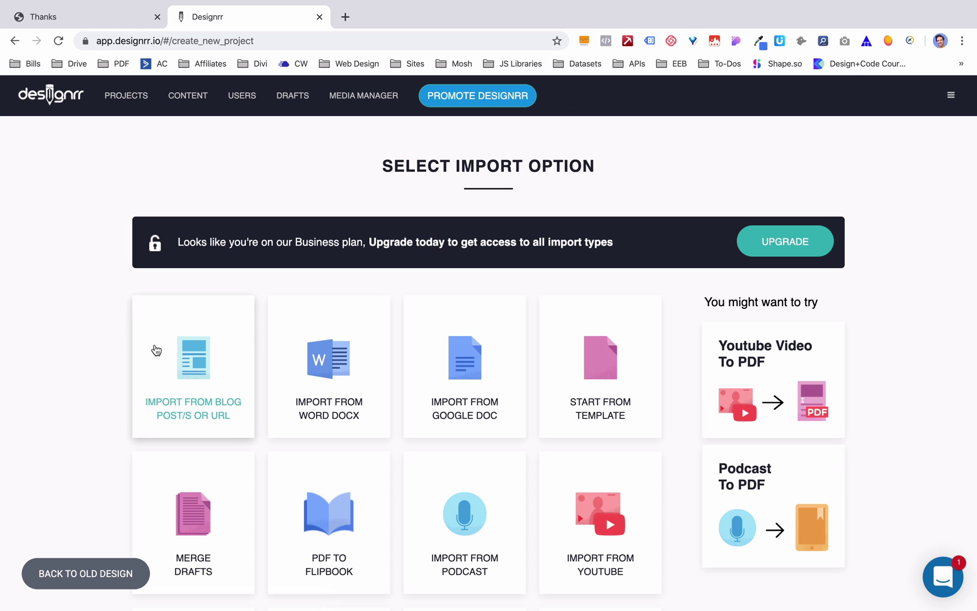
{"action": "scroll", "coordinate": [89, 371], "scroll_direction": "down", "scroll_amount": 3}
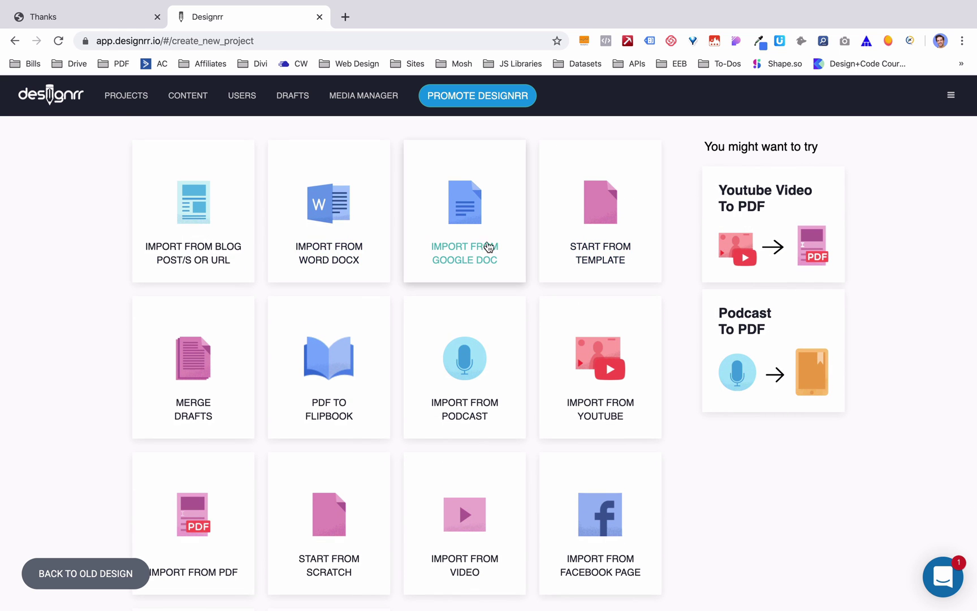
{"action": "scroll", "coordinate": [638, 392], "scroll_direction": "down", "scroll_amount": 2}
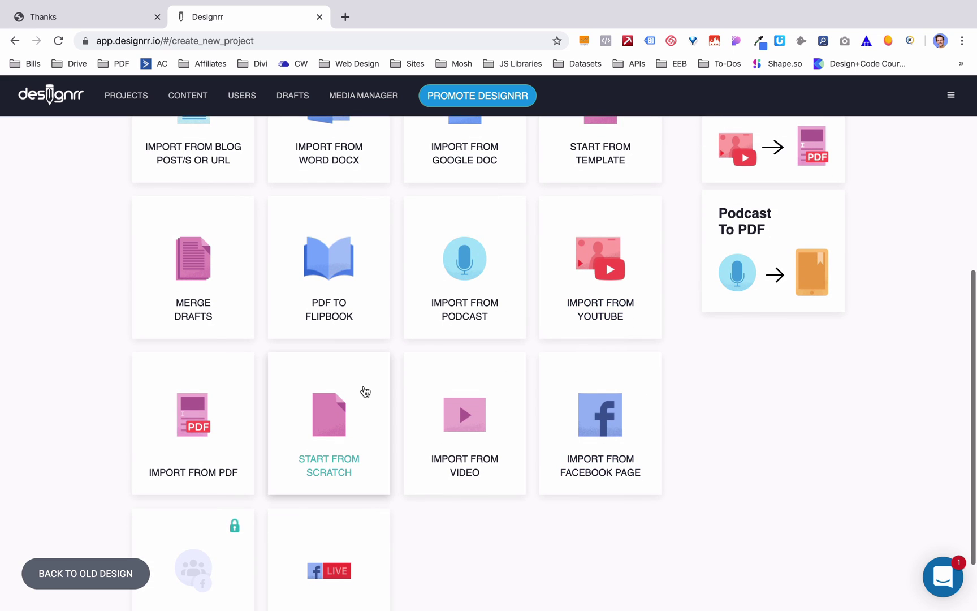
{"action": "scroll", "coordinate": [473, 424], "scroll_direction": "up", "scroll_amount": 2}
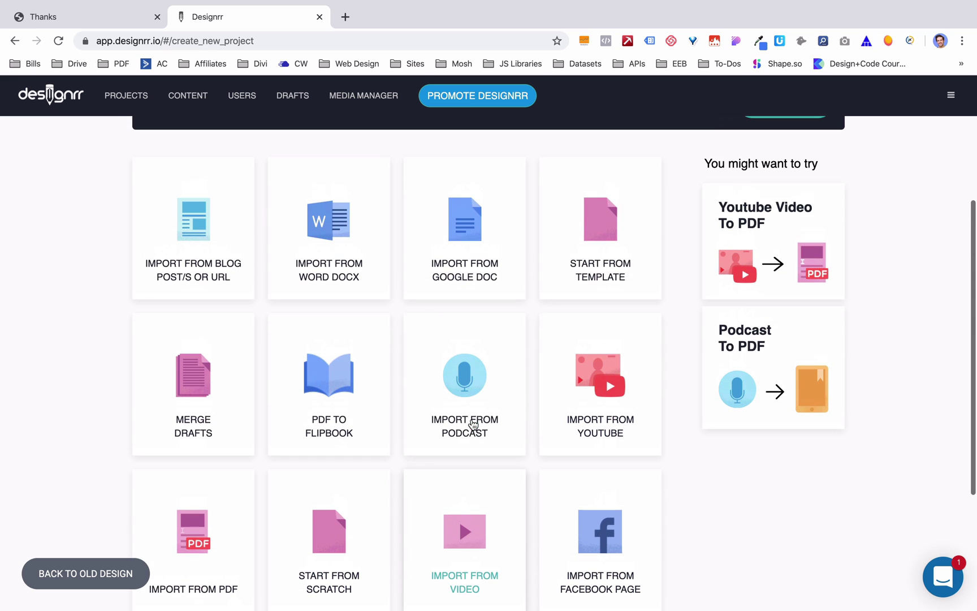
{"action": "left_click", "coordinate": [590, 399]}
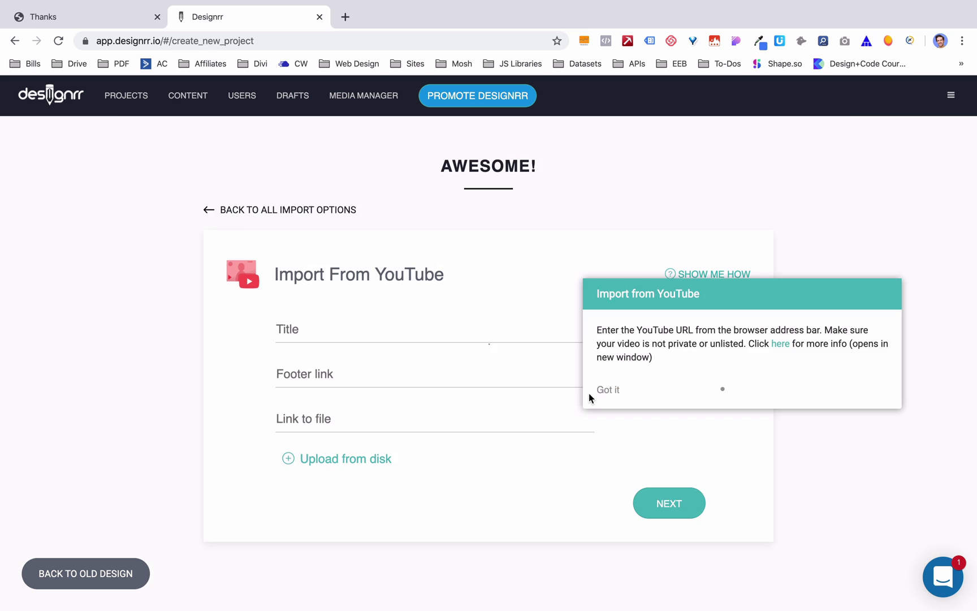
{"action": "left_click", "coordinate": [611, 393]}
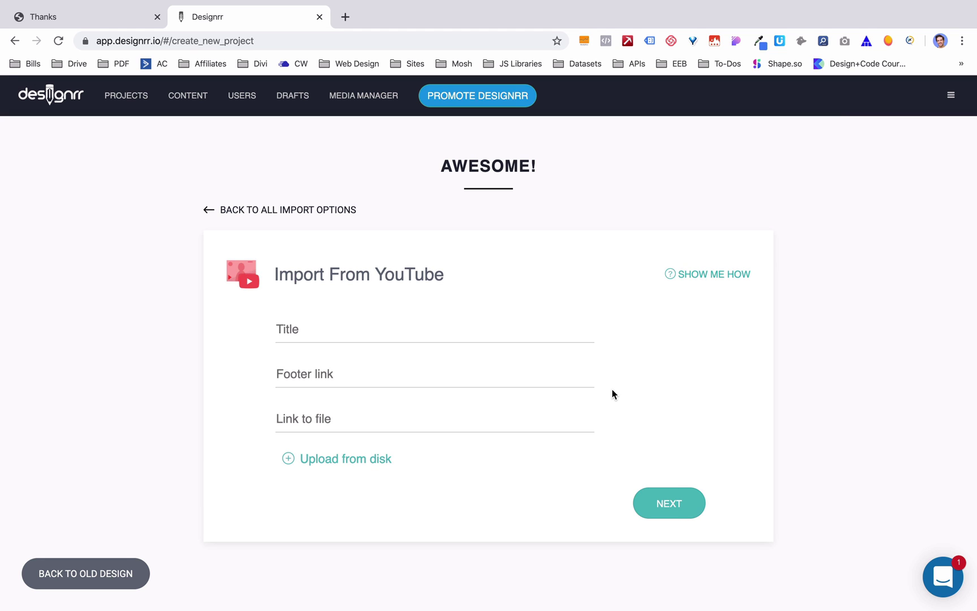
- Copy the YouTube video's short share link and paste it into the video link field
{"action": "key", "text": "ctrl+t"}
{"action": "type", "text": "https://youtu.be/NcpcM07w6mU"}
{"action": "key", "text": "Return"}
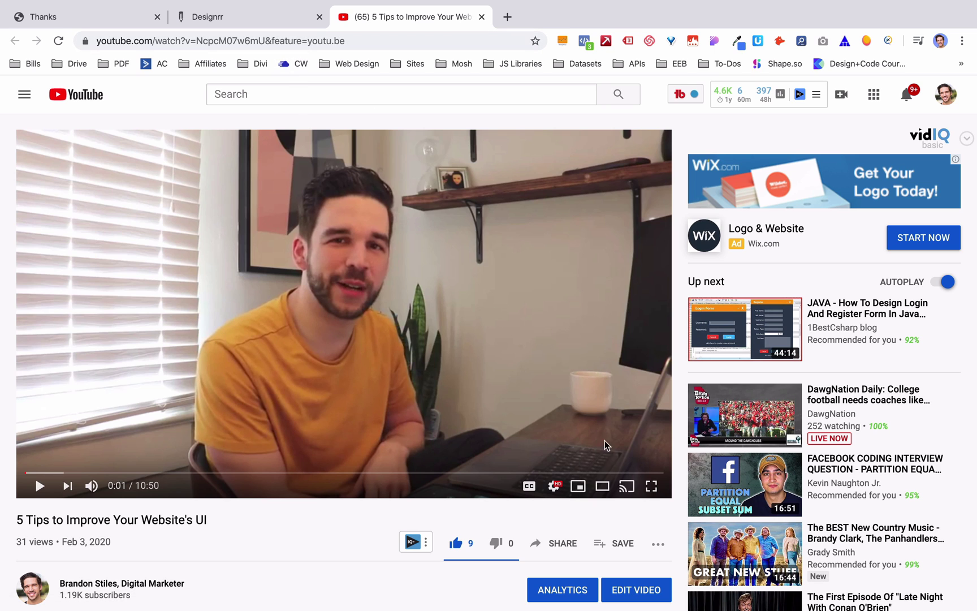
{"action": "left_click", "coordinate": [554, 543]}
{"action": "left_click", "coordinate": [618, 419]}
{"action": "key", "text": "ctrl+w"}
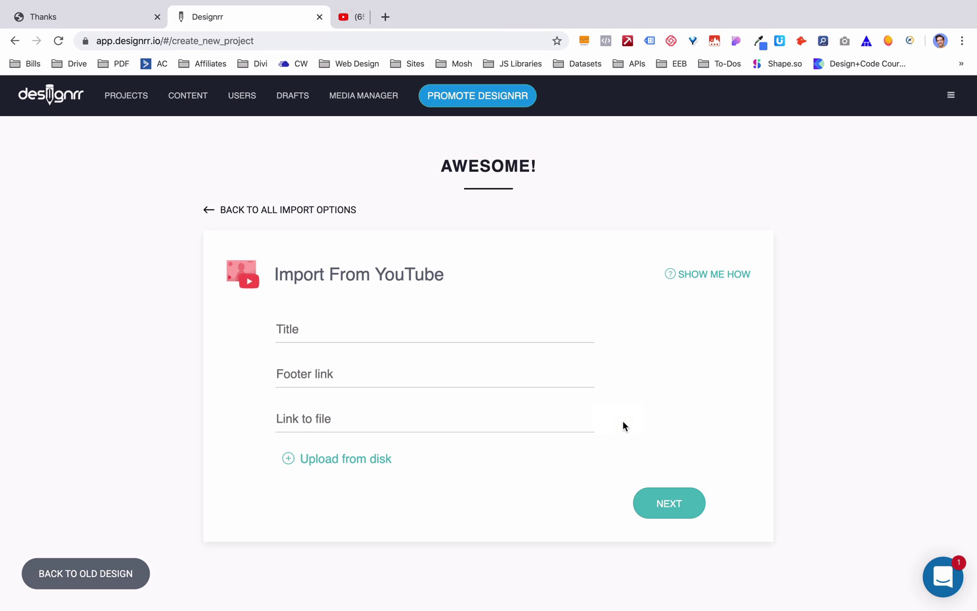
{"action": "left_click", "coordinate": [354, 425]}
{"action": "key", "text": "ctrl+v"}
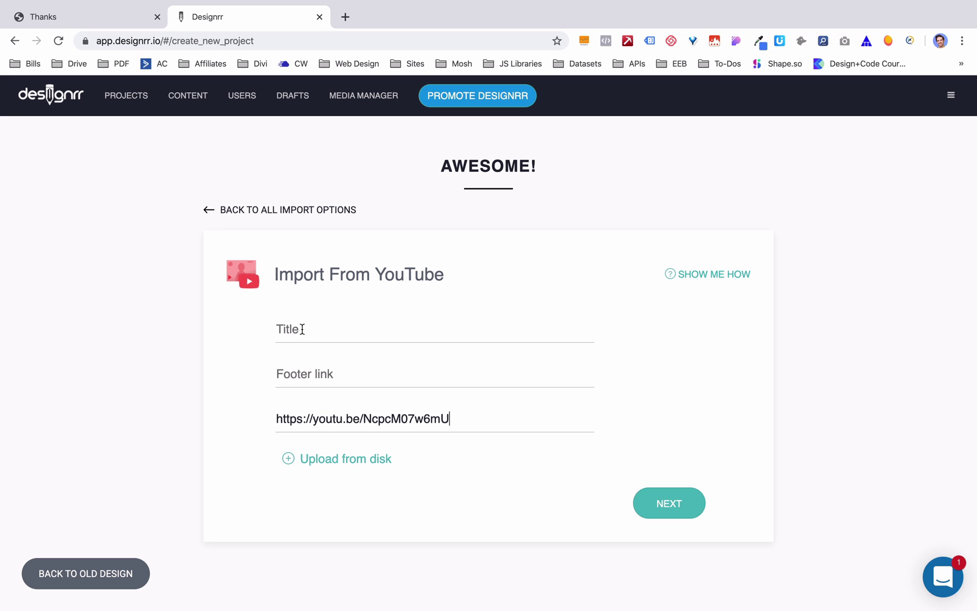
{"action": "key", "text": "ctrl+t"}
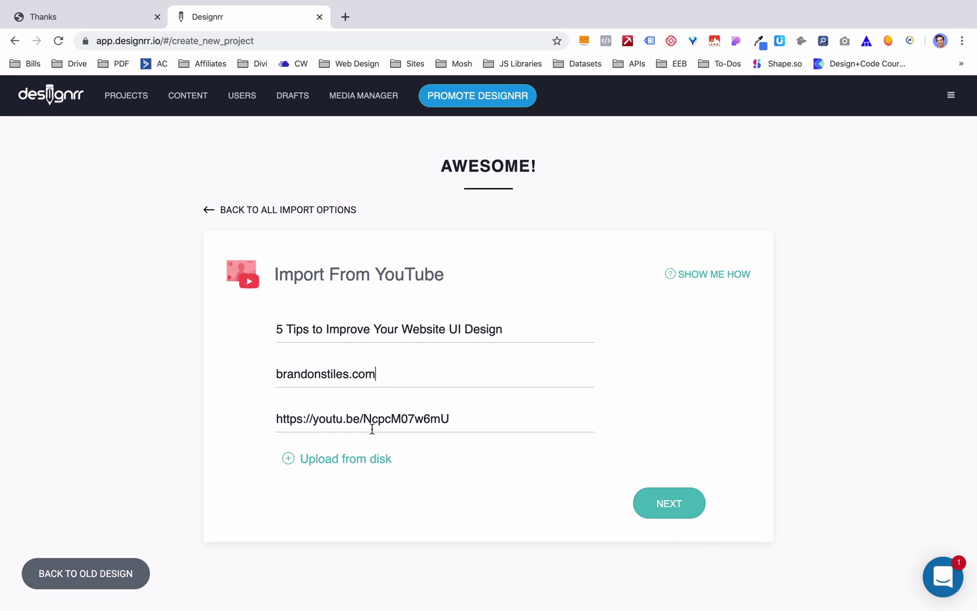
- Submit the YouTube import form so the 10:50 video is converted
{"action": "left_click", "coordinate": [669, 498]}
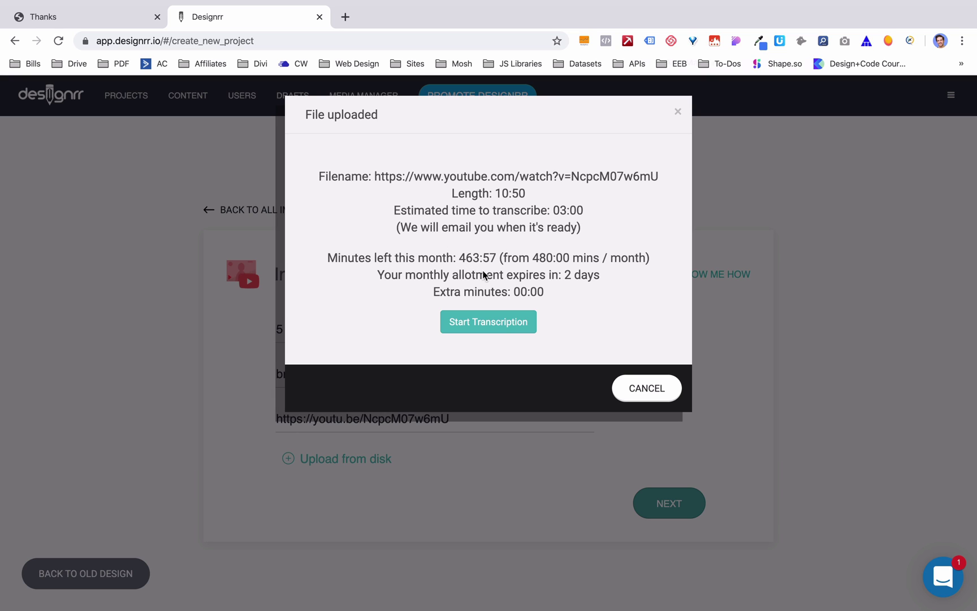
- Start the transcription, acknowledge the still-in-progress notice on the draft, and reload Drafts
{"action": "left_click", "coordinate": [493, 324]}
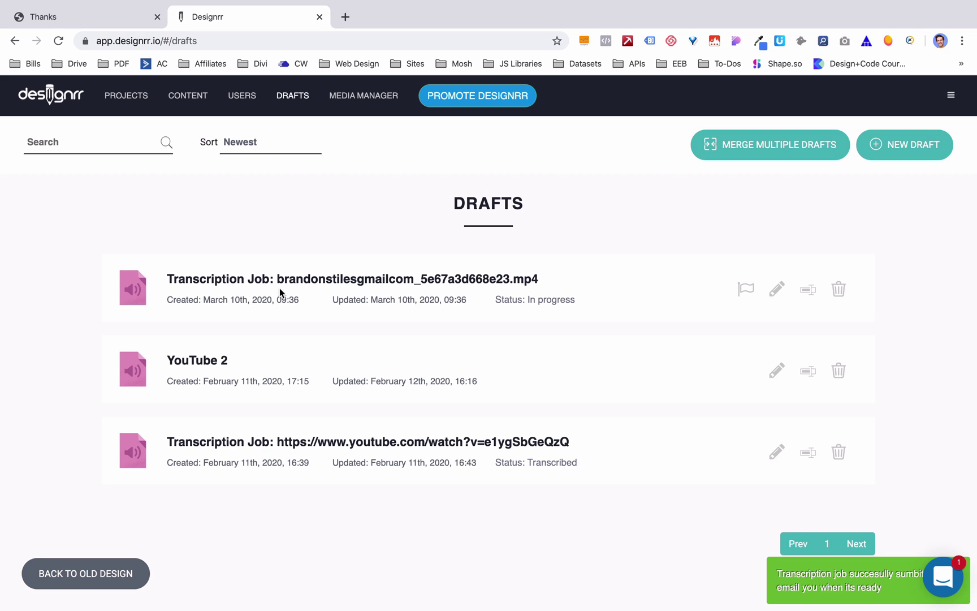
{"action": "left_click", "coordinate": [776, 290]}
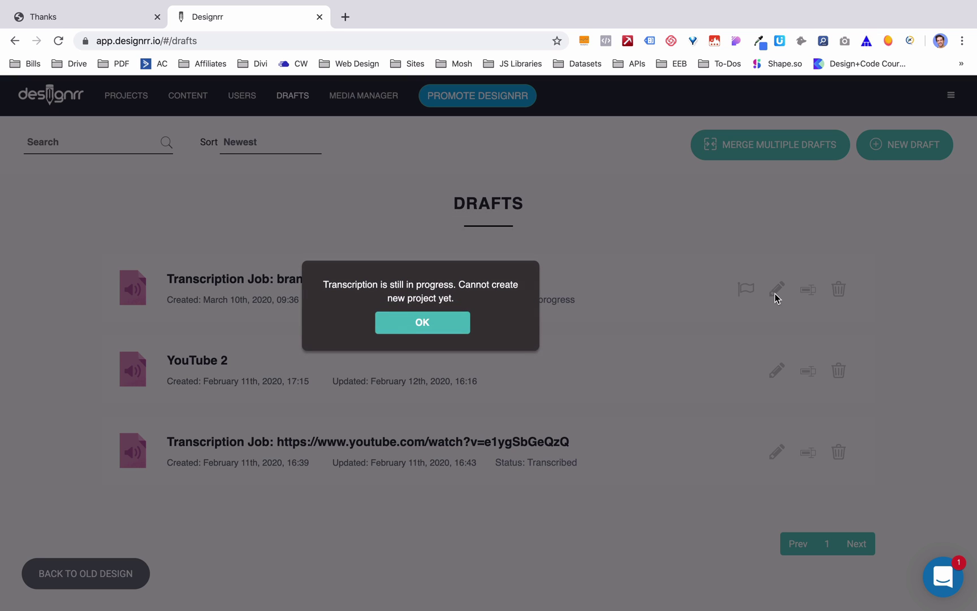
{"action": "left_click", "coordinate": [432, 314]}
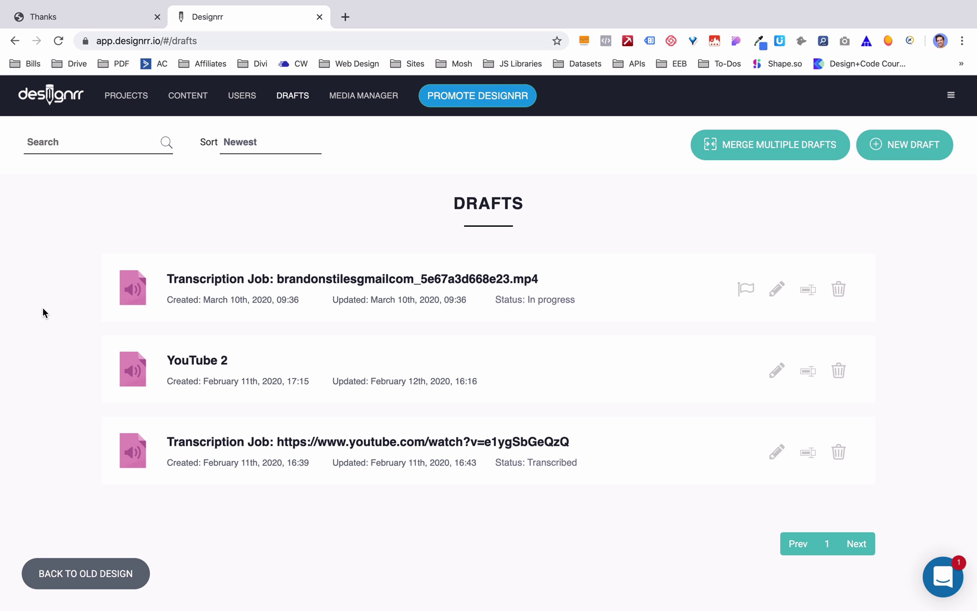
{"action": "key", "text": "super+r"}
- Open the transcription draft and fix the misspelled speaker name in its first line
{"action": "left_click", "coordinate": [777, 289]}
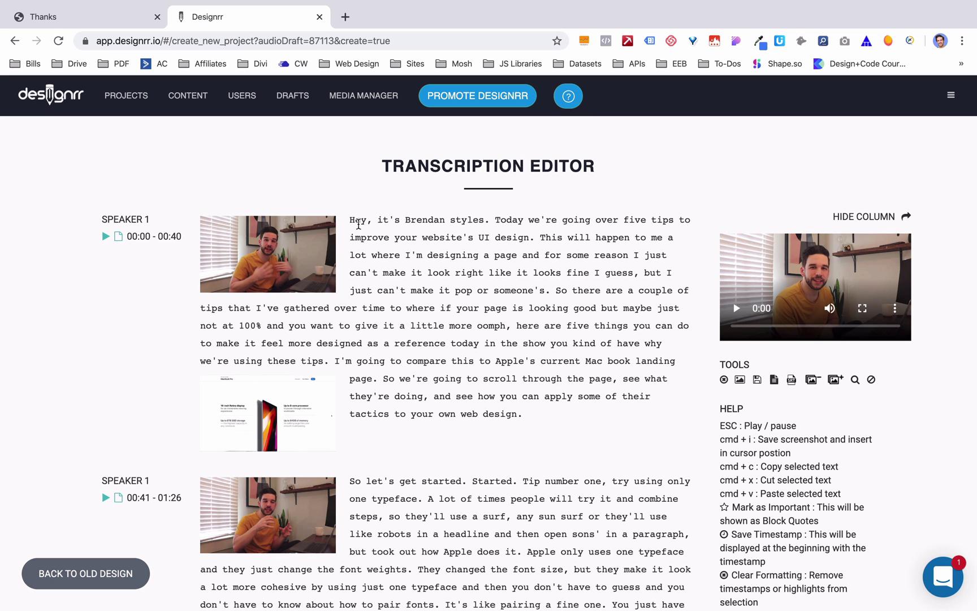
{"action": "double_click", "coordinate": [415, 220]}
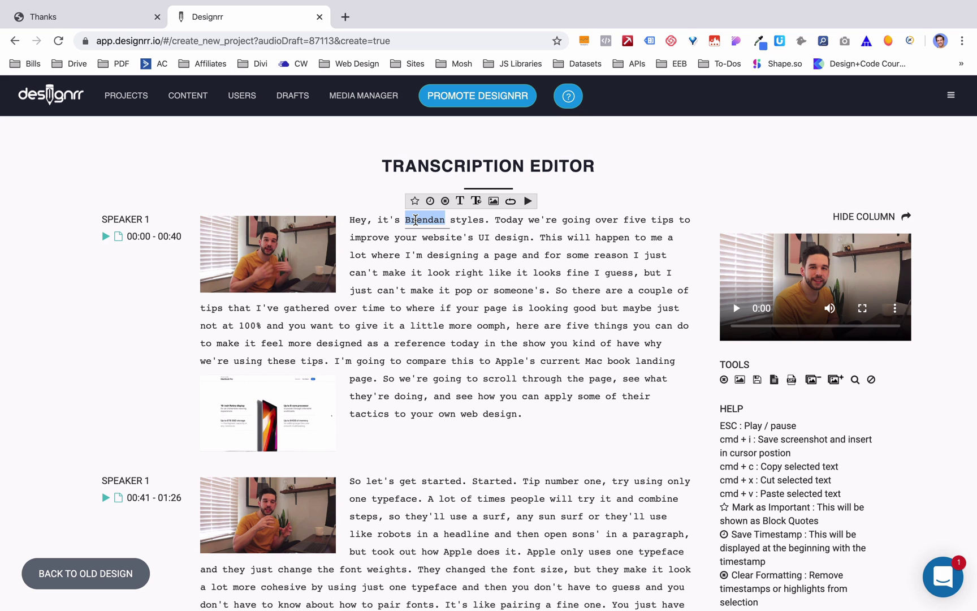
{"action": "type", "text": "Brandon Sdtiles"}
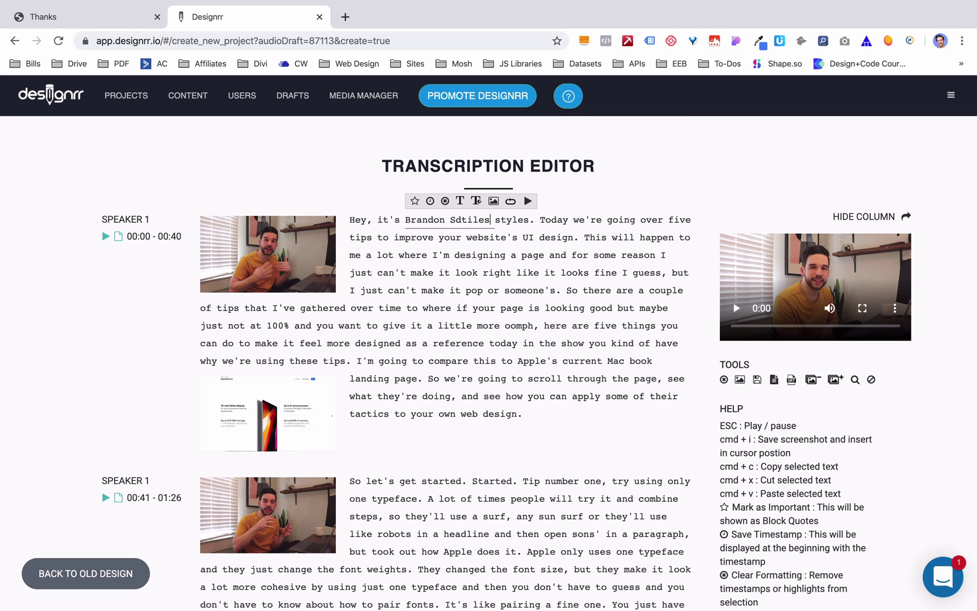
{"action": "key", "text": "Delete"}
{"action": "key", "text": "Delete"}
{"action": "key", "text": "Delete"}
{"action": "key", "text": "Delete"}
{"action": "key", "text": "Delete"}
{"action": "key", "text": "Delete"}
{"action": "key", "text": "Delete"}
{"action": "key", "text": "BackSpace"}
{"action": "key", "text": "BackSpace"}
{"action": "key", "text": "BackSpace"}
{"action": "key", "text": "BackSpace"}
{"action": "key", "text": "BackSpace"}
{"action": "key", "text": "BackSpace"}
{"action": "type", "text": "tiles"}
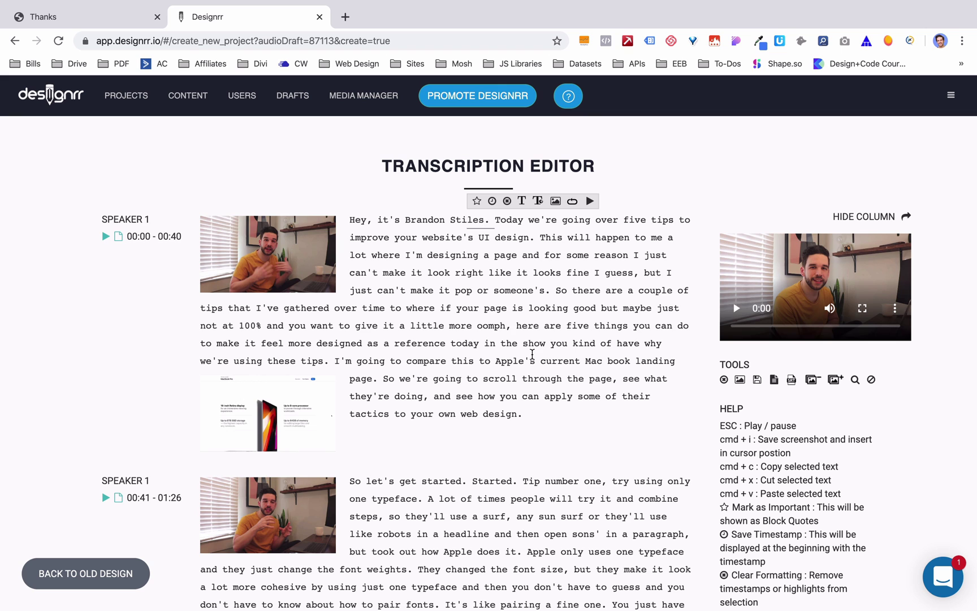
- Scroll through the transcript down to the final 10:10–10:50 paragraph
{"action": "scroll", "coordinate": [532, 354], "scroll_direction": "down", "scroll_amount": 3}
{"action": "scroll", "coordinate": [532, 353], "scroll_direction": "up", "scroll_amount": 3}
{"action": "scroll", "coordinate": [460, 323], "scroll_direction": "down", "scroll_amount": 3}
{"action": "scroll", "coordinate": [465, 294], "scroll_direction": "up", "scroll_amount": 3}
{"action": "scroll", "coordinate": [394, 445], "scroll_direction": "down", "scroll_amount": 4}
{"action": "scroll", "coordinate": [394, 435], "scroll_direction": "up", "scroll_amount": 3}
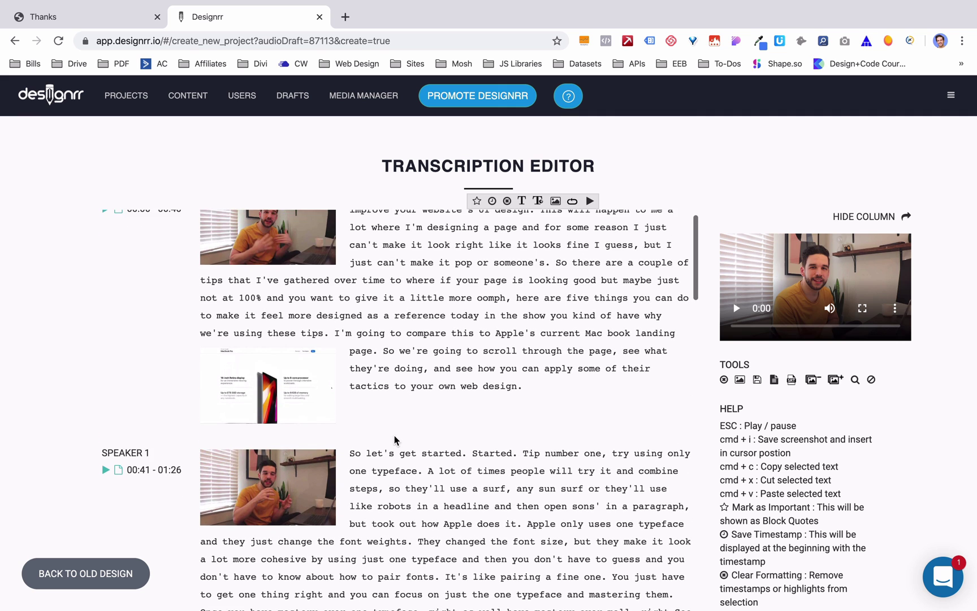
{"action": "scroll", "coordinate": [394, 435], "scroll_direction": "down", "scroll_amount": 5}
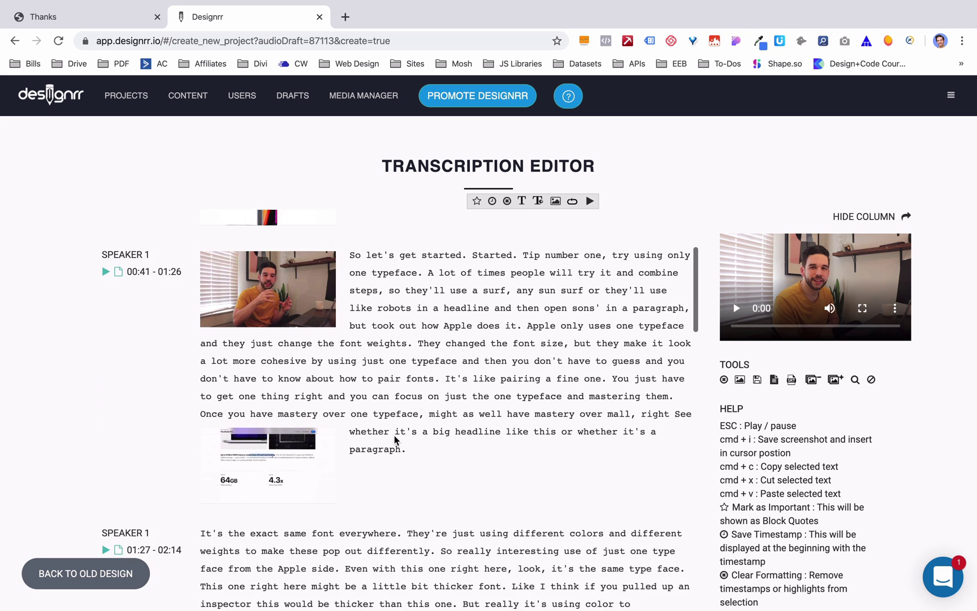
{"action": "scroll", "coordinate": [394, 435], "scroll_direction": "up", "scroll_amount": 4}
{"action": "scroll", "coordinate": [394, 435], "scroll_direction": "up", "scroll_amount": 2}
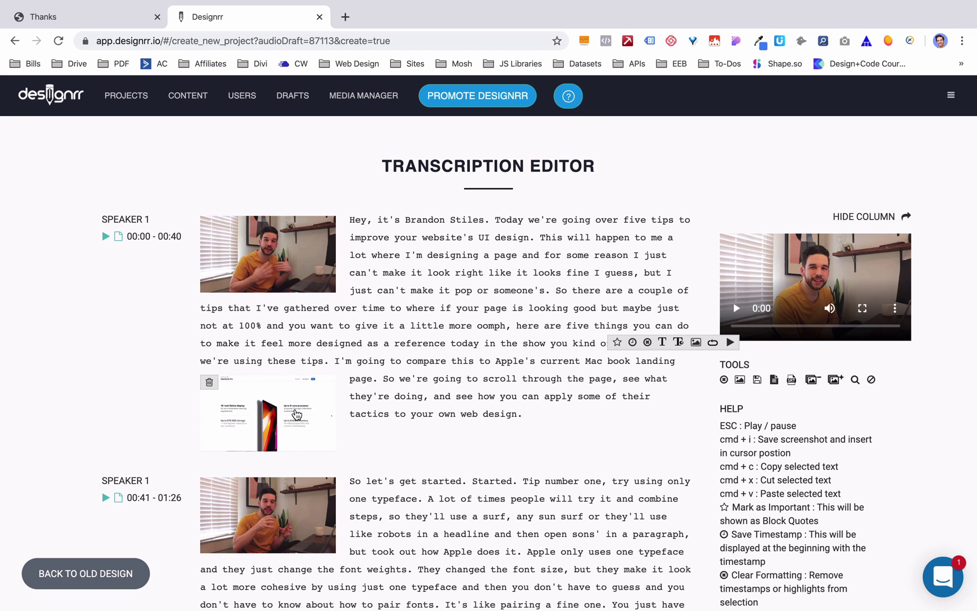
{"action": "scroll", "coordinate": [296, 415], "scroll_direction": "down", "scroll_amount": 5}
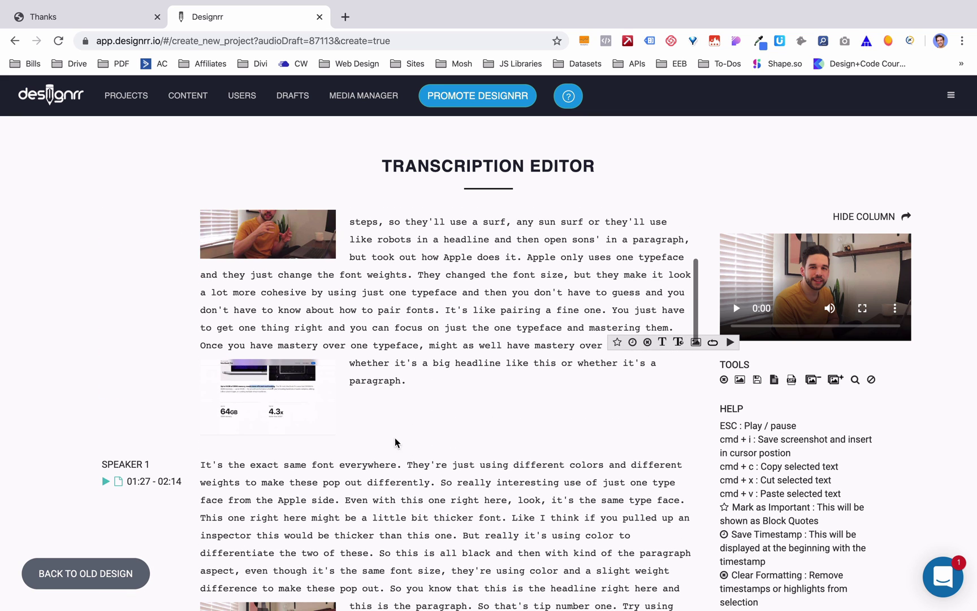
{"action": "scroll", "coordinate": [267, 406], "scroll_direction": "down", "scroll_amount": 3}
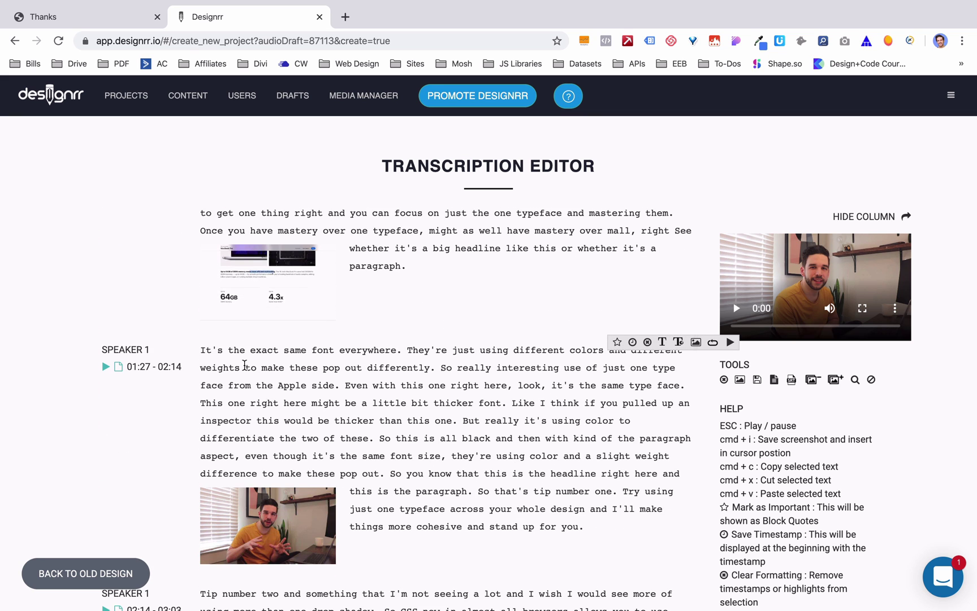
{"action": "scroll", "coordinate": [429, 424], "scroll_direction": "down", "scroll_amount": 15}
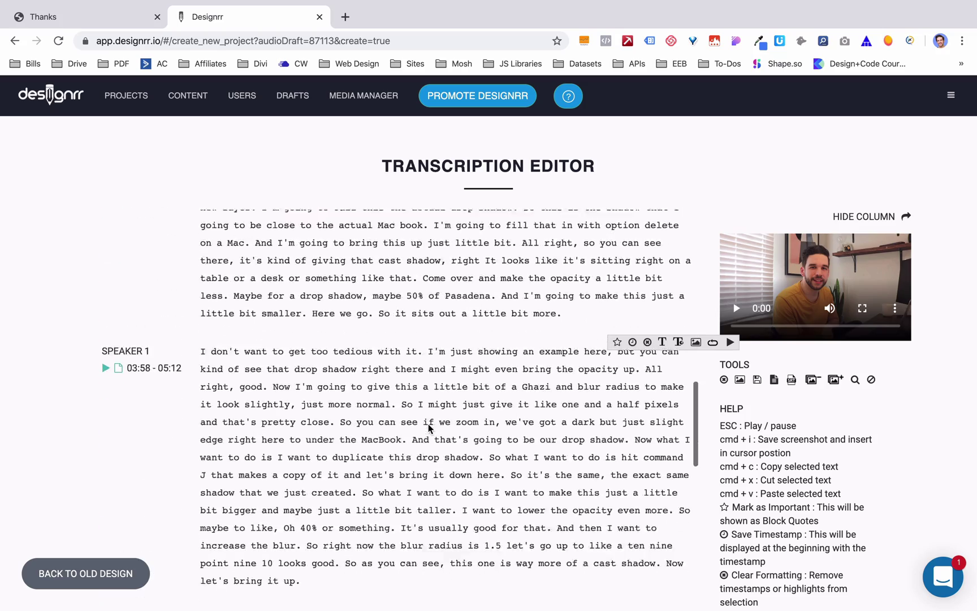
{"action": "scroll", "coordinate": [428, 424], "scroll_direction": "down", "scroll_amount": 14}
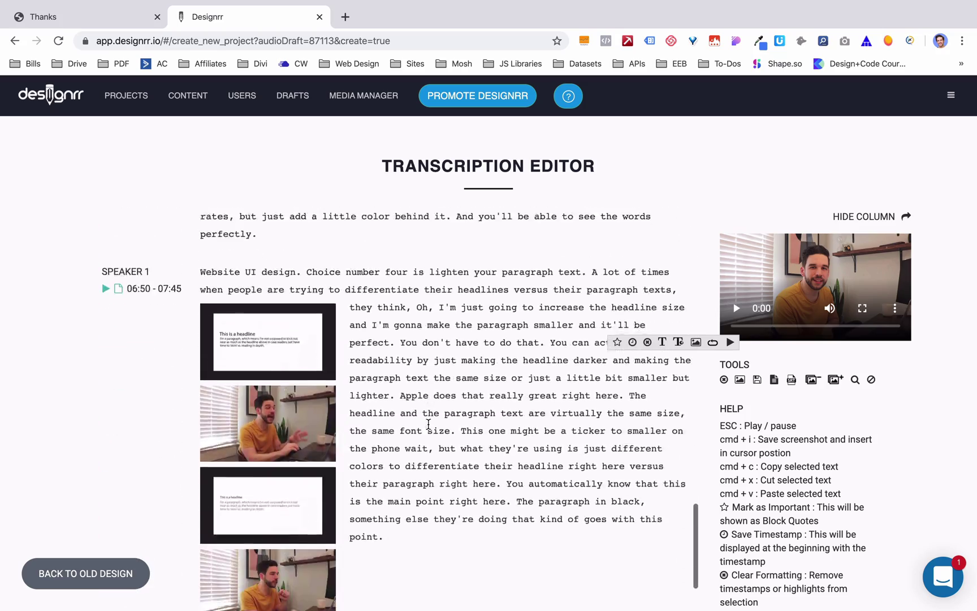
{"action": "scroll", "coordinate": [428, 428], "scroll_direction": "down", "scroll_amount": 10}
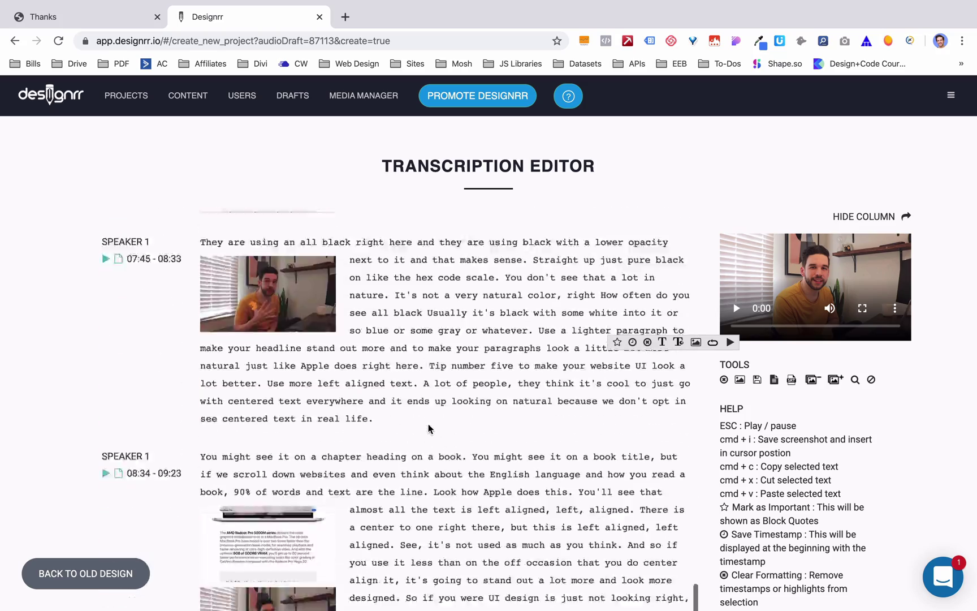
{"action": "scroll", "coordinate": [428, 424], "scroll_direction": "down", "scroll_amount": 12}
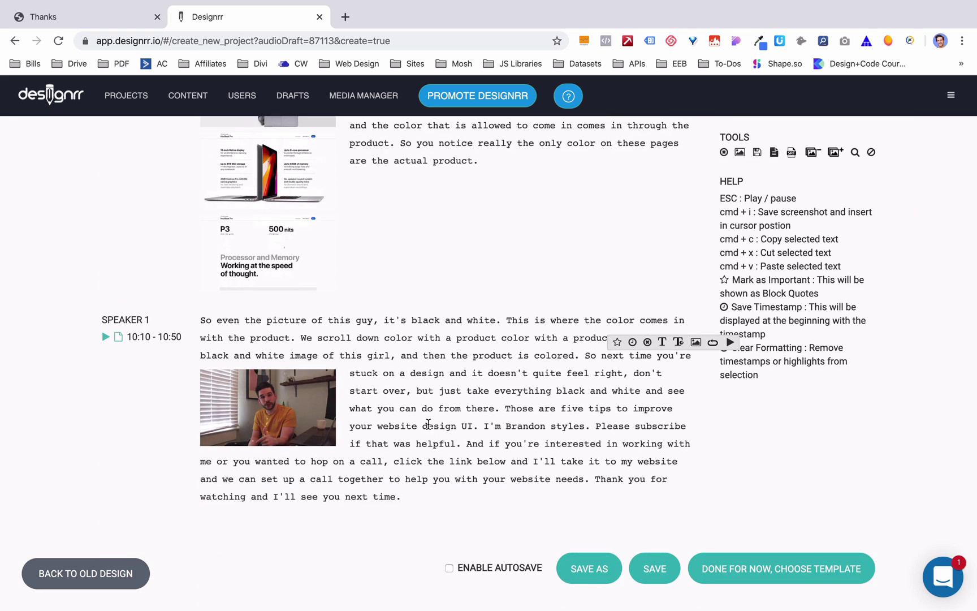
{"action": "scroll", "coordinate": [448, 377], "scroll_direction": "up", "scroll_amount": 15}
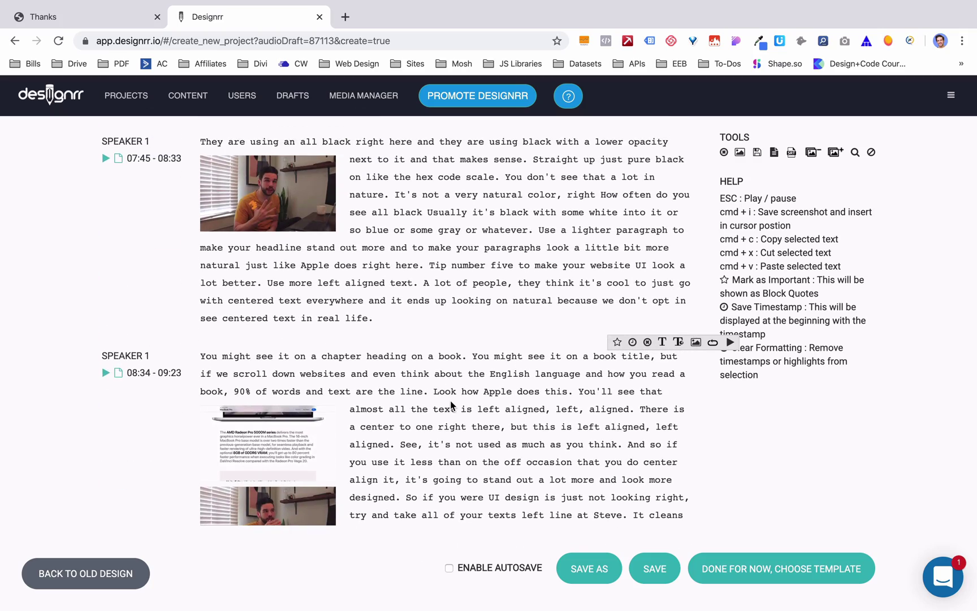
{"action": "scroll", "coordinate": [451, 404], "scroll_direction": "up", "scroll_amount": 20}
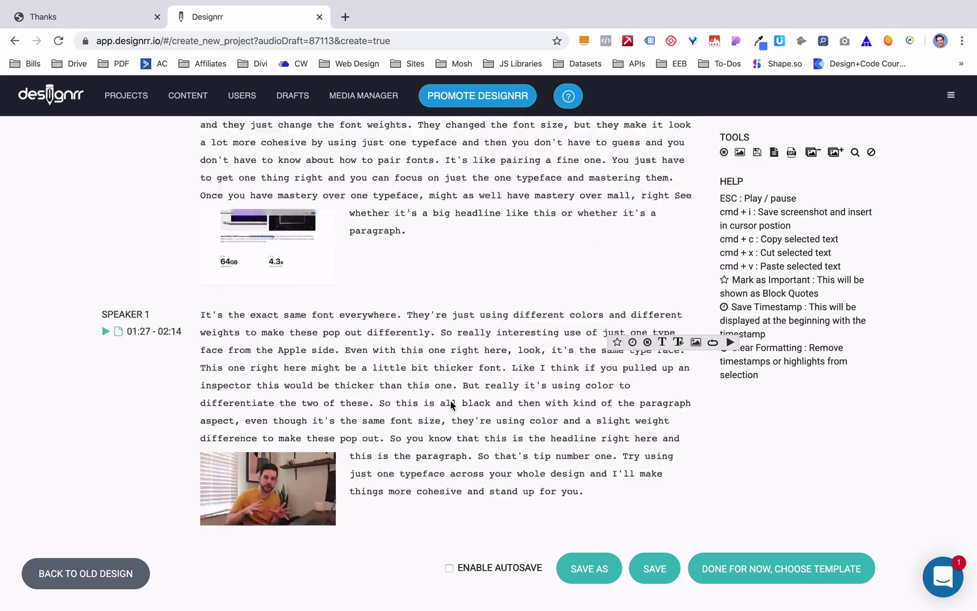
{"action": "scroll", "coordinate": [761, 173], "scroll_direction": "up", "scroll_amount": 2}
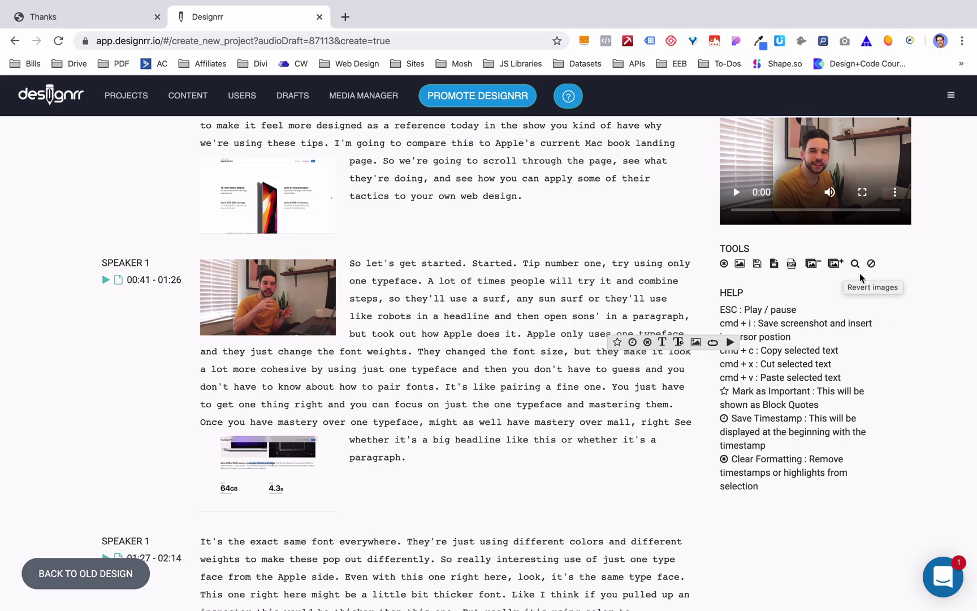
{"action": "scroll", "coordinate": [620, 395], "scroll_direction": "down", "scroll_amount": 20}
{"action": "scroll", "coordinate": [619, 394], "scroll_direction": "down", "scroll_amount": 15}
{"action": "scroll", "coordinate": [619, 394], "scroll_direction": "down", "scroll_amount": 3}
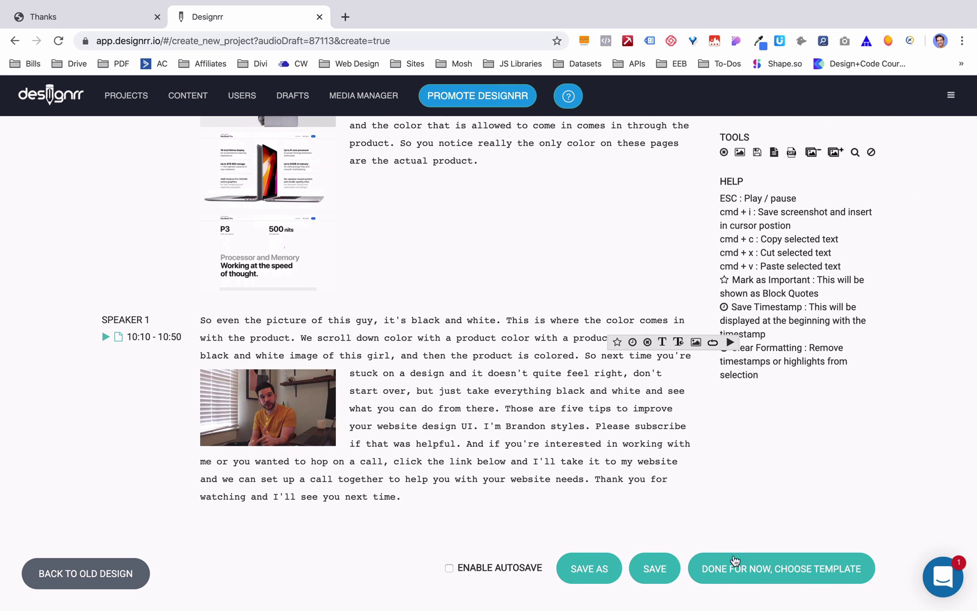
- Go to template selection and apply the Relationship Coaching 1-04 template
{"action": "left_click", "coordinate": [743, 573]}
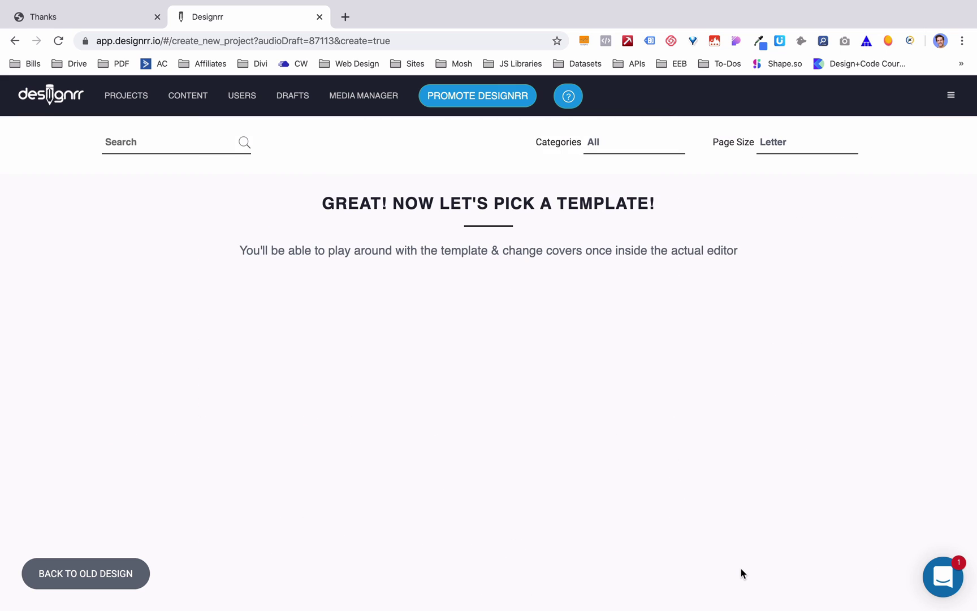
{"action": "scroll", "coordinate": [742, 573], "scroll_direction": "down", "scroll_amount": 17}
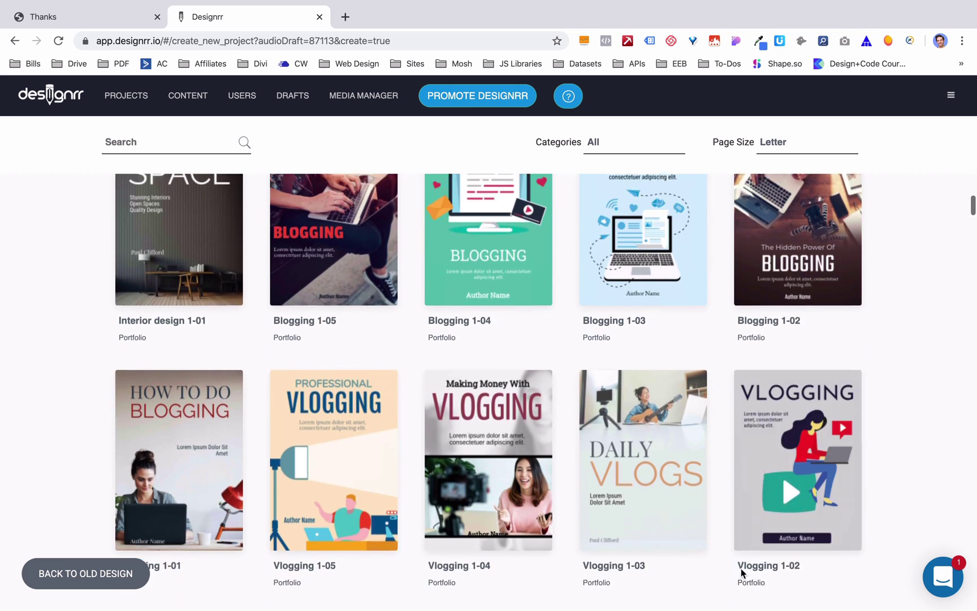
{"action": "scroll", "coordinate": [741, 566], "scroll_direction": "down", "scroll_amount": 17}
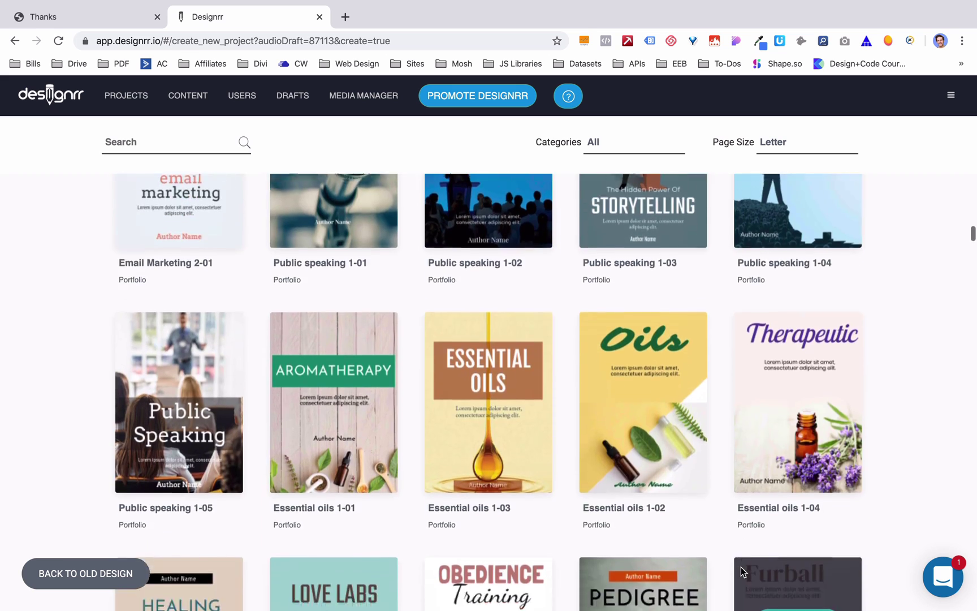
{"action": "scroll", "coordinate": [741, 566], "scroll_direction": "down", "scroll_amount": 5}
{"action": "scroll", "coordinate": [740, 567], "scroll_direction": "down", "scroll_amount": 8}
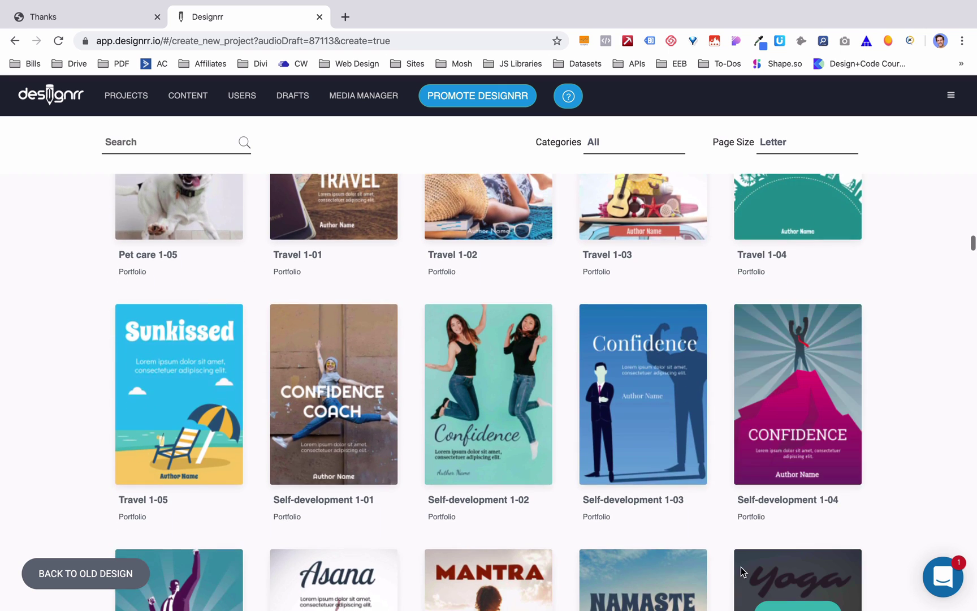
{"action": "scroll", "coordinate": [740, 567], "scroll_direction": "down", "scroll_amount": 5}
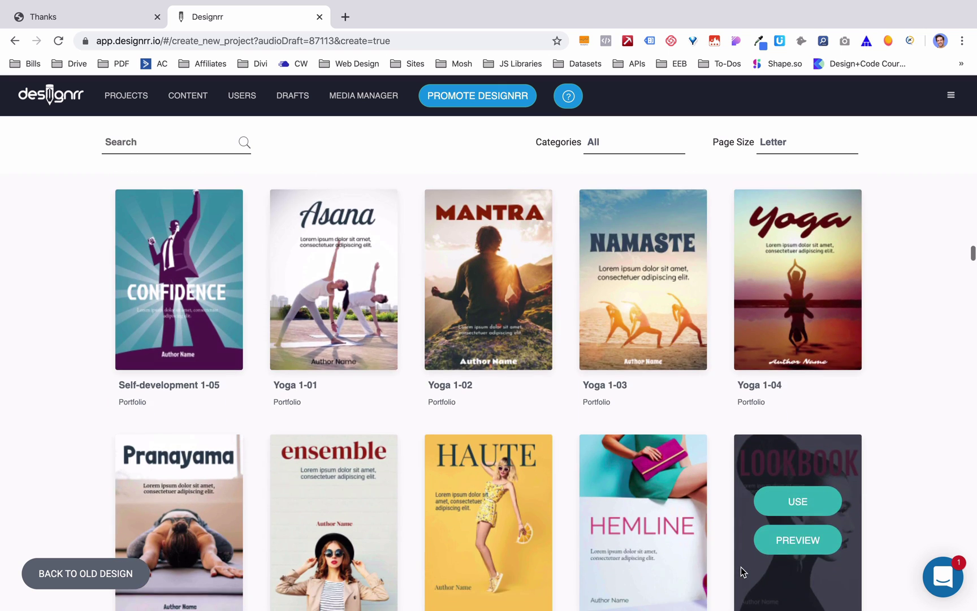
{"action": "scroll", "coordinate": [740, 567], "scroll_direction": "down", "scroll_amount": 7}
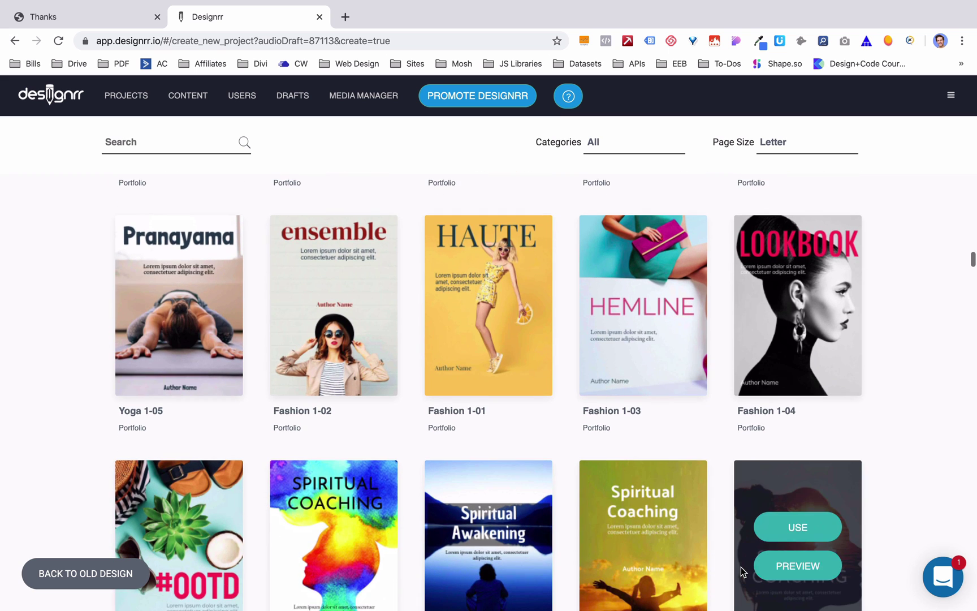
{"action": "scroll", "coordinate": [740, 566], "scroll_direction": "down", "scroll_amount": 5}
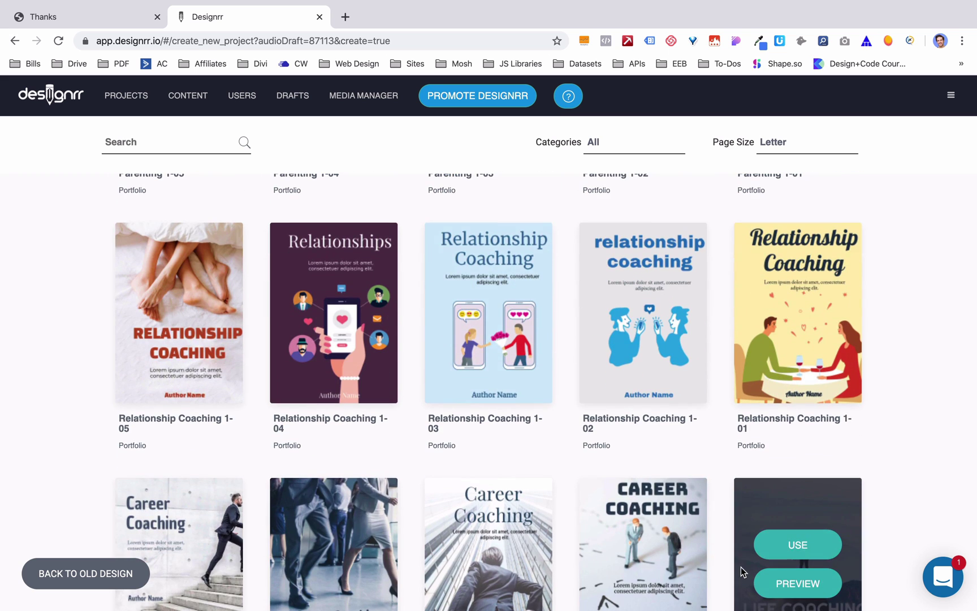
{"action": "scroll", "coordinate": [742, 572], "scroll_direction": "down", "scroll_amount": 1}
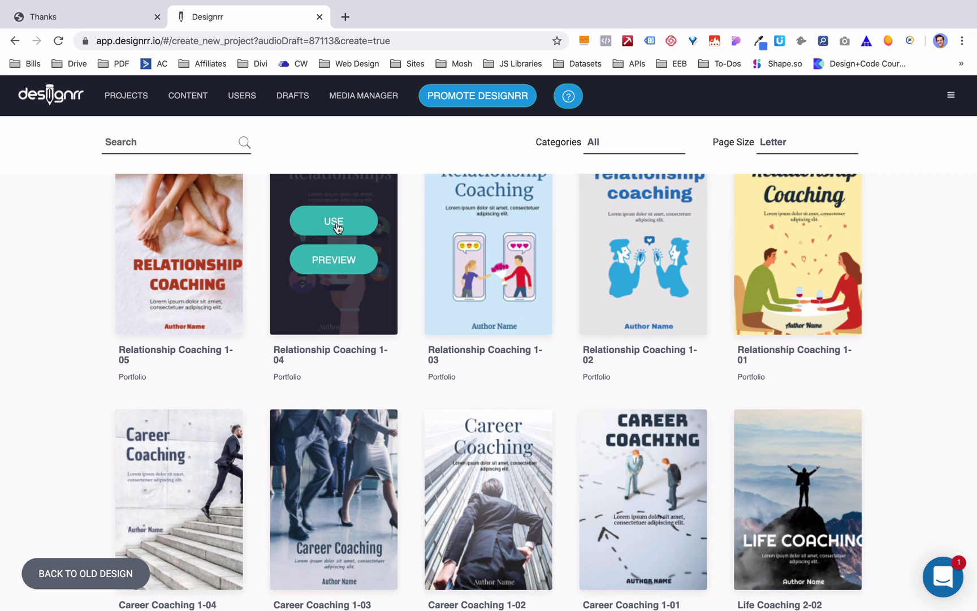
{"action": "left_click", "coordinate": [334, 221]}
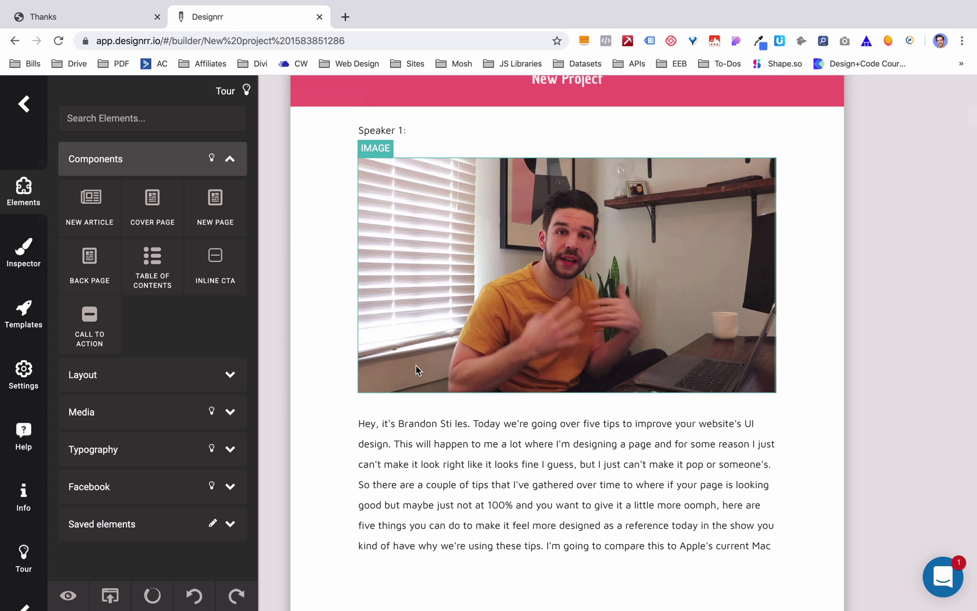
- Scroll through the ebook's pages, check the laptop screenshot image, and return to the cover
{"action": "scroll", "coordinate": [509, 444], "scroll_direction": "down", "scroll_amount": 20}
{"action": "scroll", "coordinate": [509, 444], "scroll_direction": "down", "scroll_amount": 20}
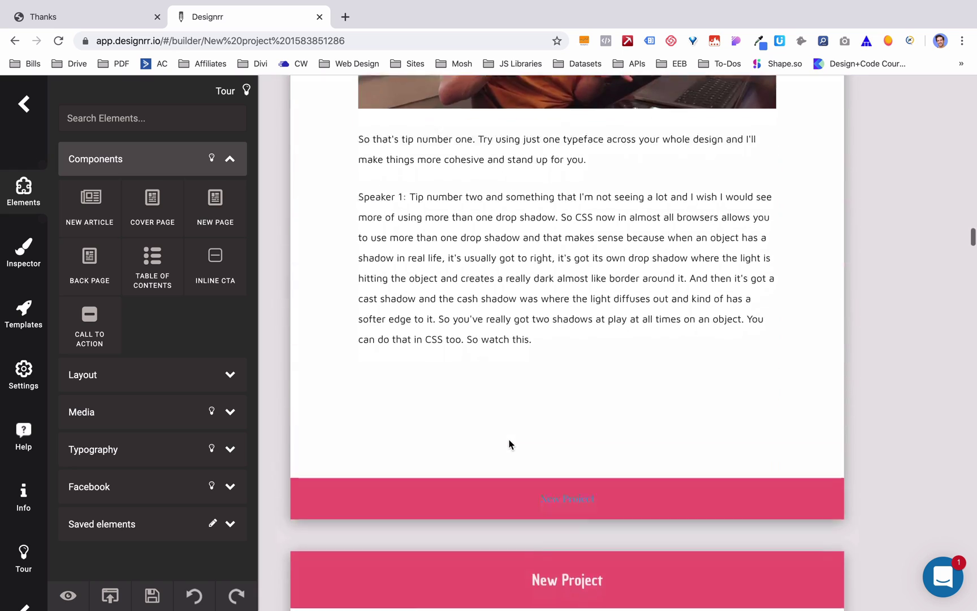
{"action": "scroll", "coordinate": [509, 444], "scroll_direction": "down", "scroll_amount": 12}
{"action": "scroll", "coordinate": [508, 443], "scroll_direction": "up", "scroll_amount": 6}
{"action": "left_click", "coordinate": [589, 406]}
{"action": "scroll", "coordinate": [589, 406], "scroll_direction": "down", "scroll_amount": 6}
{"action": "scroll", "coordinate": [567, 221], "scroll_direction": "down", "scroll_amount": 8}
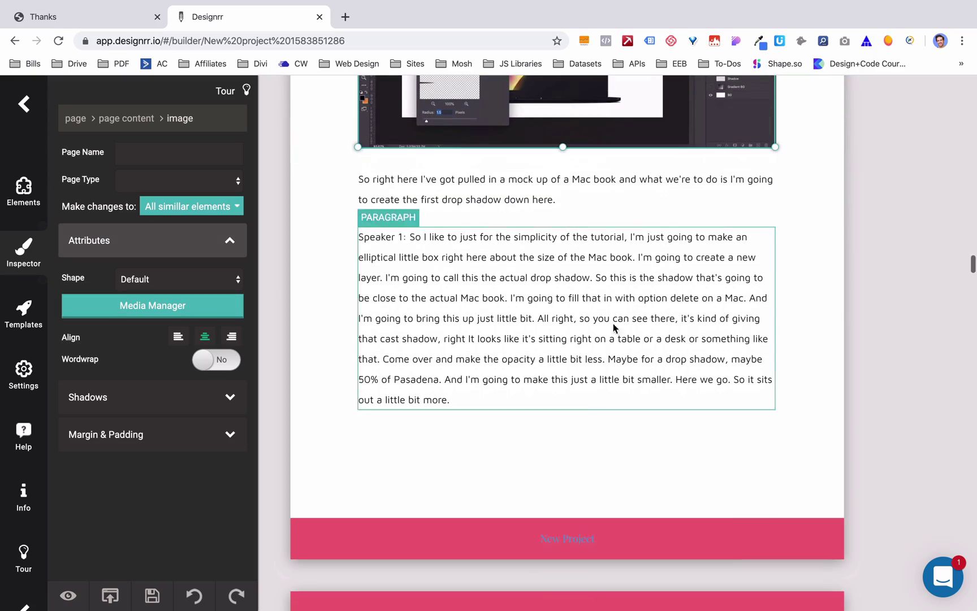
{"action": "scroll", "coordinate": [557, 308], "scroll_direction": "up", "scroll_amount": 15}
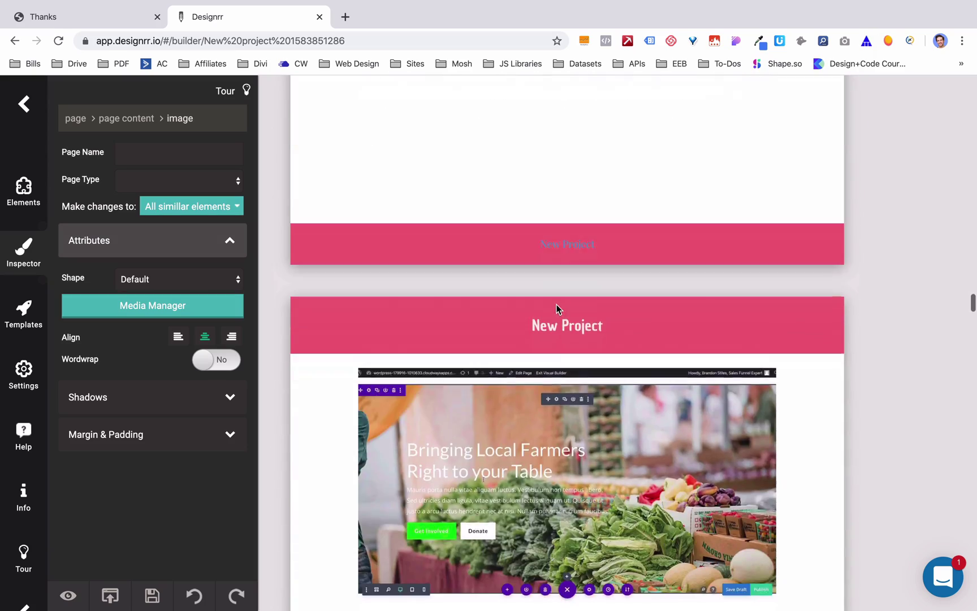
{"action": "scroll", "coordinate": [557, 308], "scroll_direction": "down", "scroll_amount": 12}
{"action": "scroll", "coordinate": [556, 308], "scroll_direction": "down", "scroll_amount": 12}
{"action": "scroll", "coordinate": [557, 309], "scroll_direction": "up", "scroll_amount": 4}
{"action": "scroll", "coordinate": [557, 308], "scroll_direction": "up", "scroll_amount": 15}
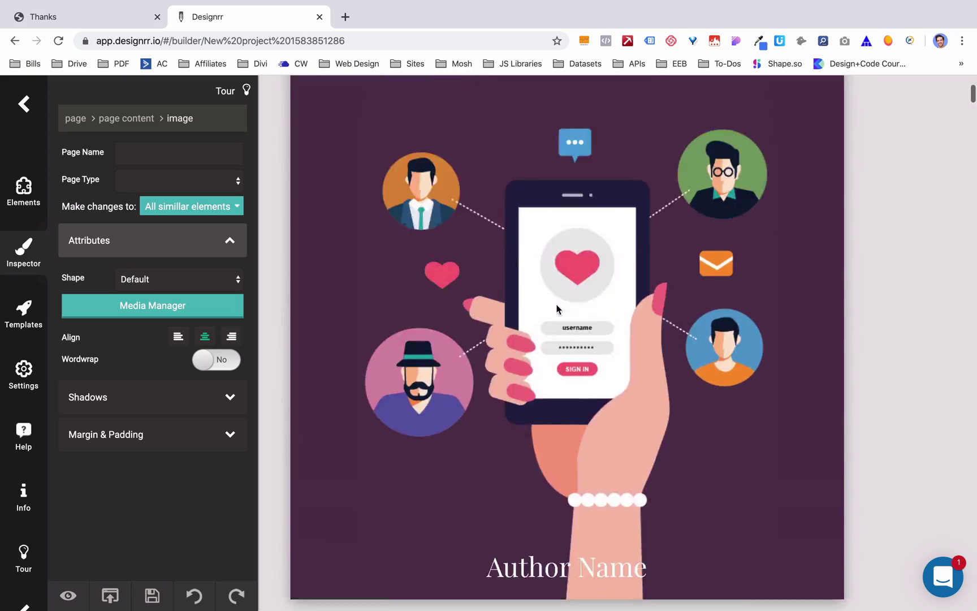
{"action": "scroll", "coordinate": [556, 308], "scroll_direction": "down", "scroll_amount": 15}
{"action": "scroll", "coordinate": [557, 307], "scroll_direction": "up", "scroll_amount": 5}
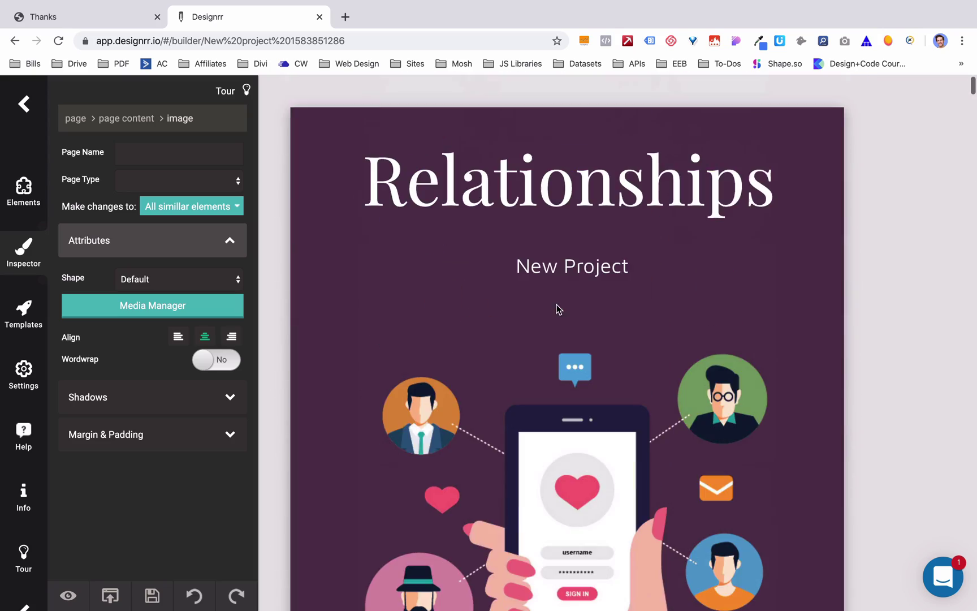
- Replace the Relationships cover title with '5 UI Tips for Your Website'
{"action": "left_click", "coordinate": [515, 181]}
{"action": "double_click", "coordinate": [515, 178]}
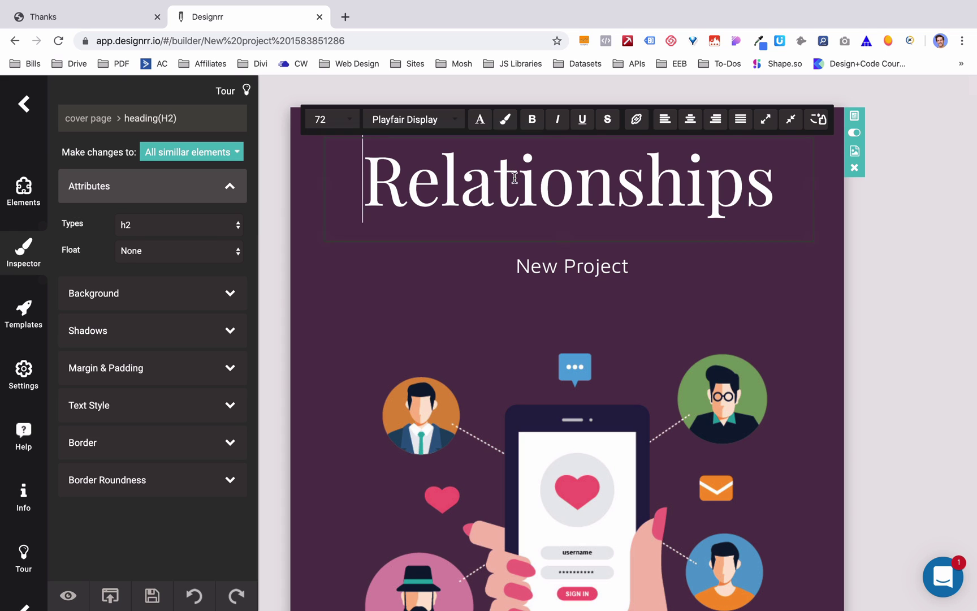
{"action": "type", "text": "5 UI"}
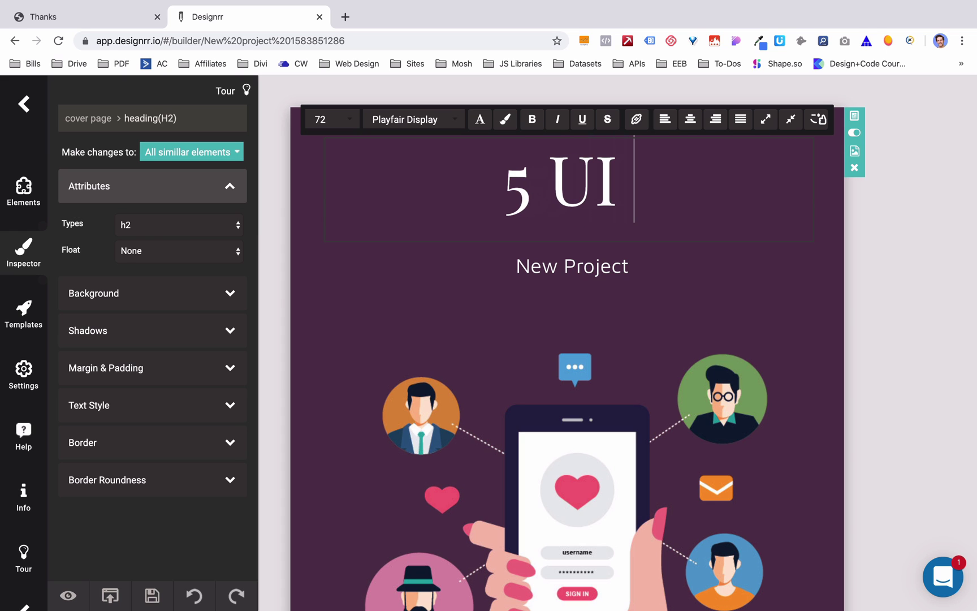
{"action": "type", "text": " Tips for Yout Wrb"}
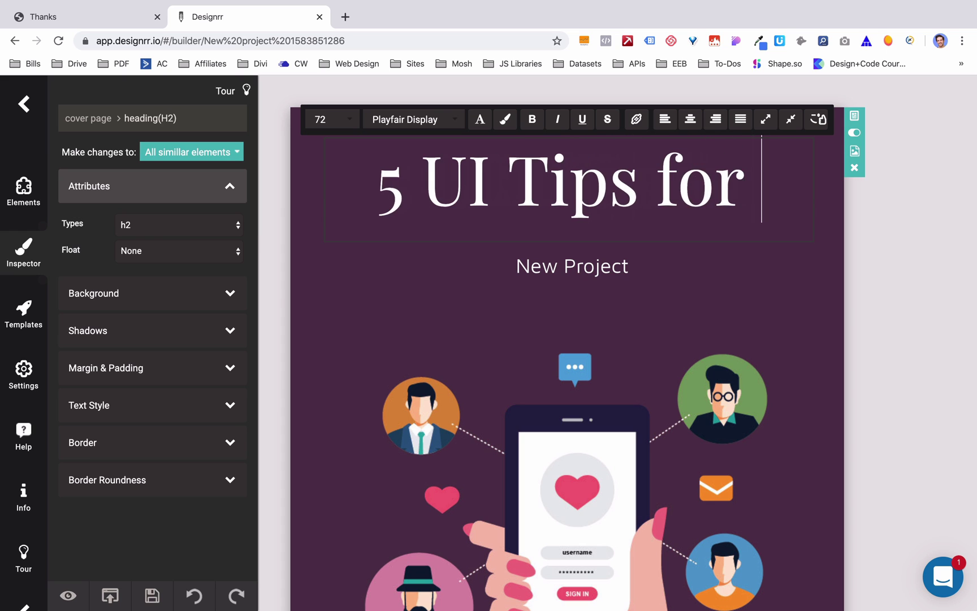
{"action": "key", "text": "BackSpace"}
{"action": "key", "text": "BackSpace"}
{"action": "key", "text": "BackSpace"}
{"action": "key", "text": "BackSpace"}
{"action": "key", "text": "BackSpace"}
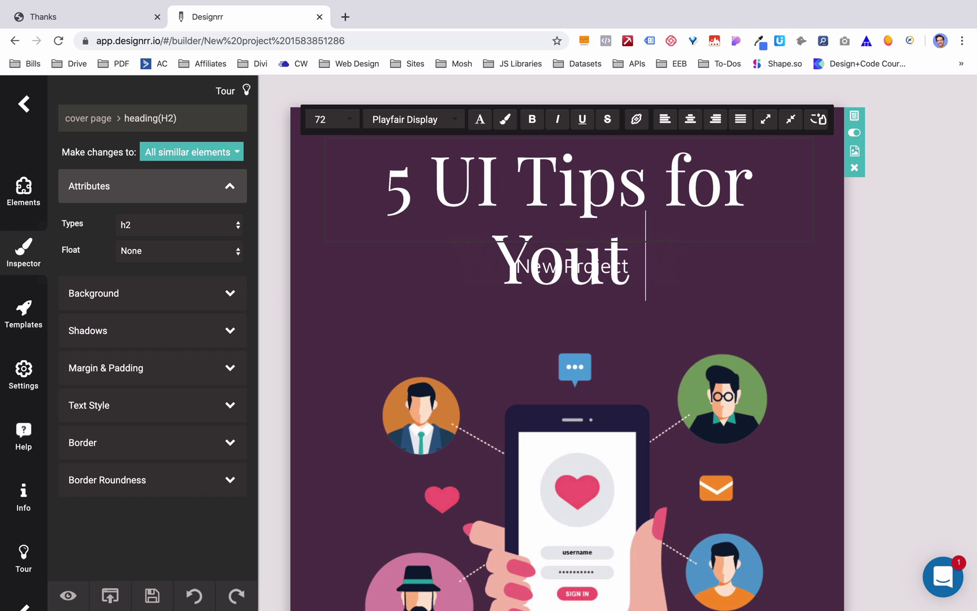
{"action": "type", "text": "r Website"}
- Set the new cover title to 48-pt Arimo and delete the New Project subheading
{"action": "key", "text": "super+a"}
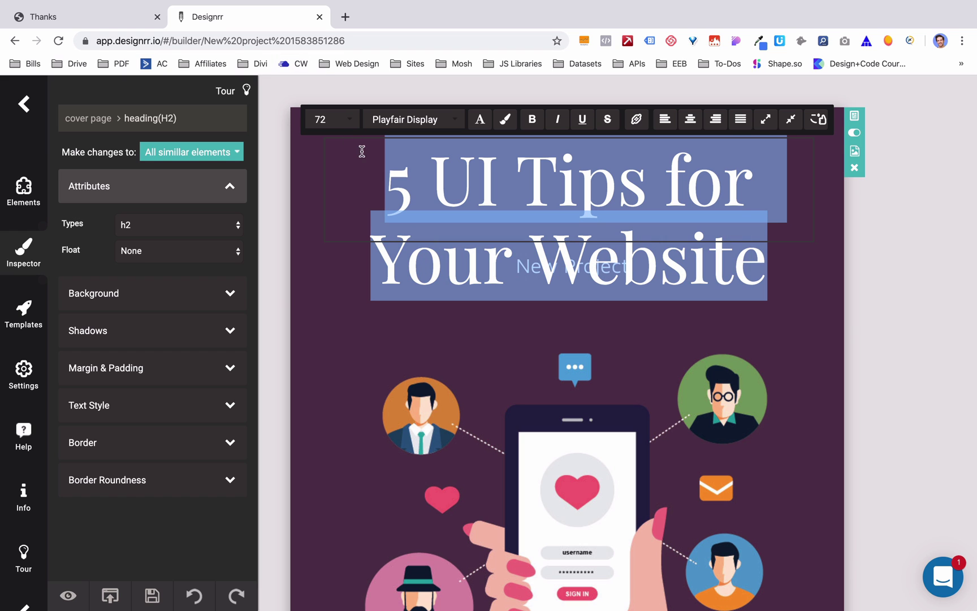
{"action": "left_click", "coordinate": [356, 124]}
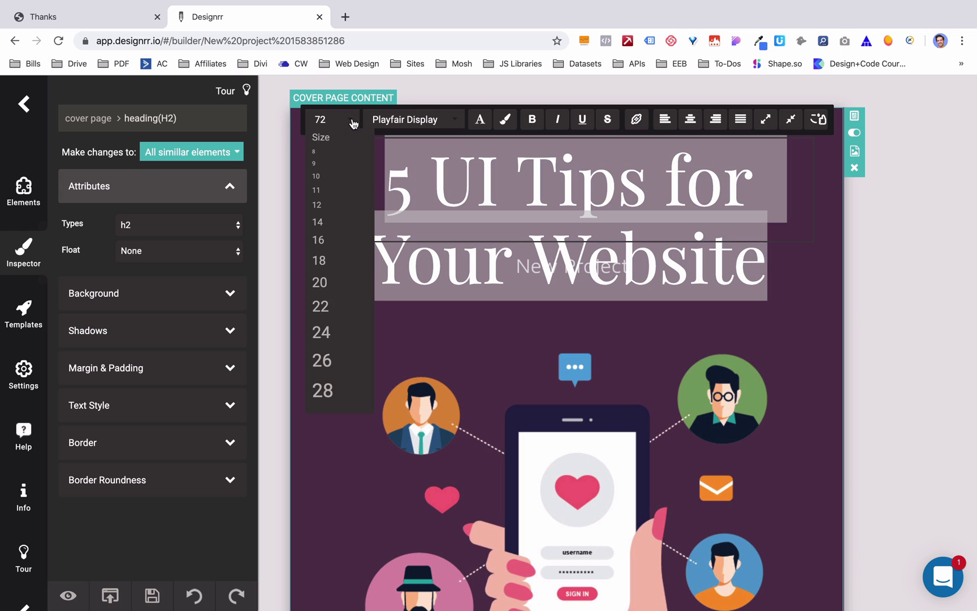
{"action": "scroll", "coordinate": [334, 386], "scroll_direction": "down", "scroll_amount": 3}
{"action": "left_click", "coordinate": [330, 272]}
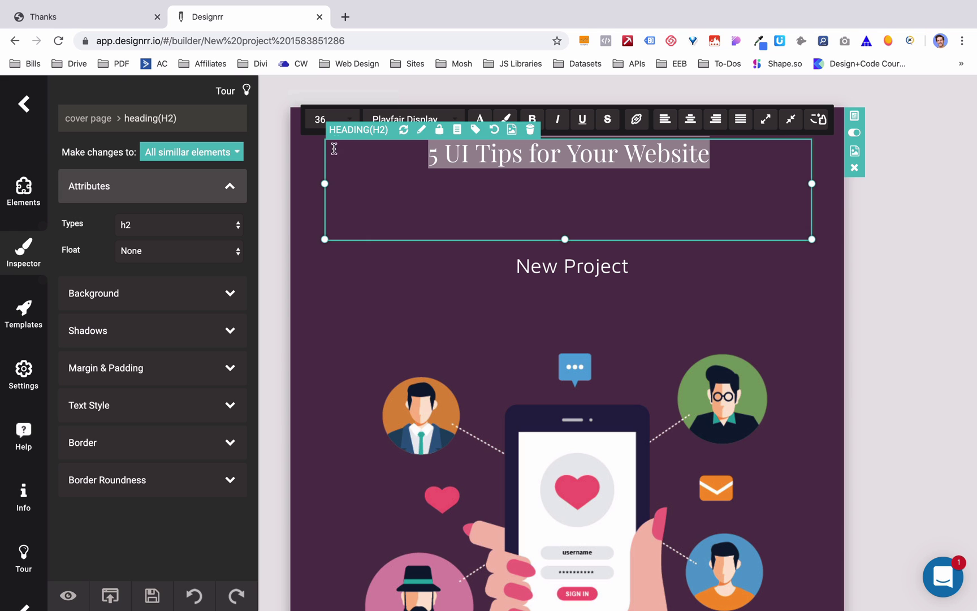
{"action": "left_click", "coordinate": [350, 120]}
{"action": "left_click", "coordinate": [343, 335]}
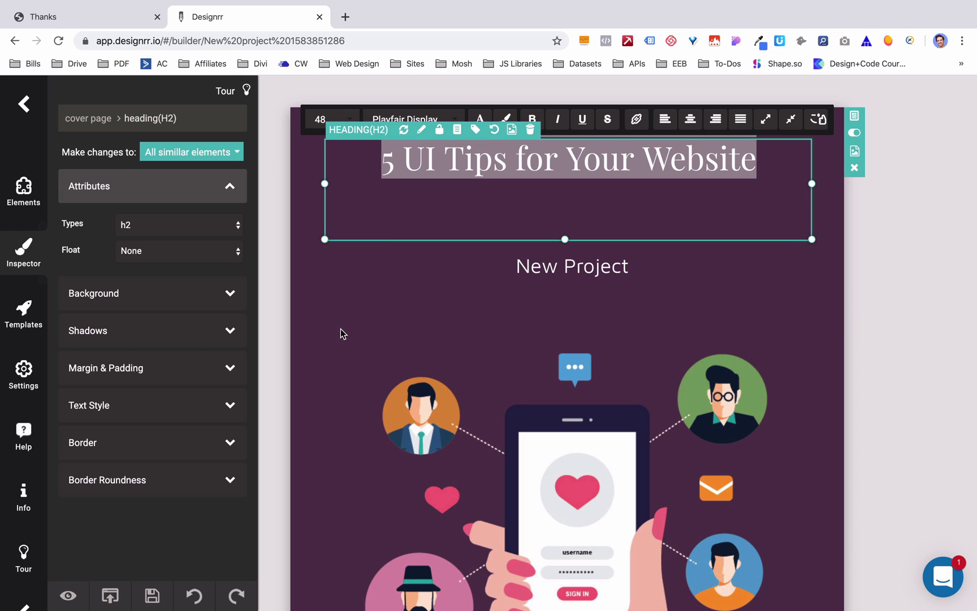
{"action": "left_click", "coordinate": [455, 119]}
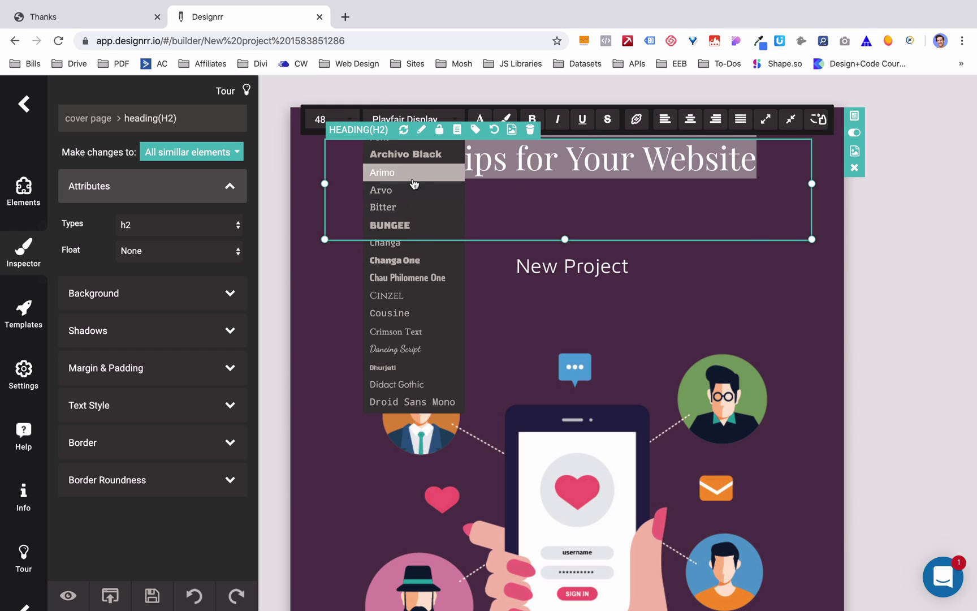
{"action": "left_click", "coordinate": [413, 174]}
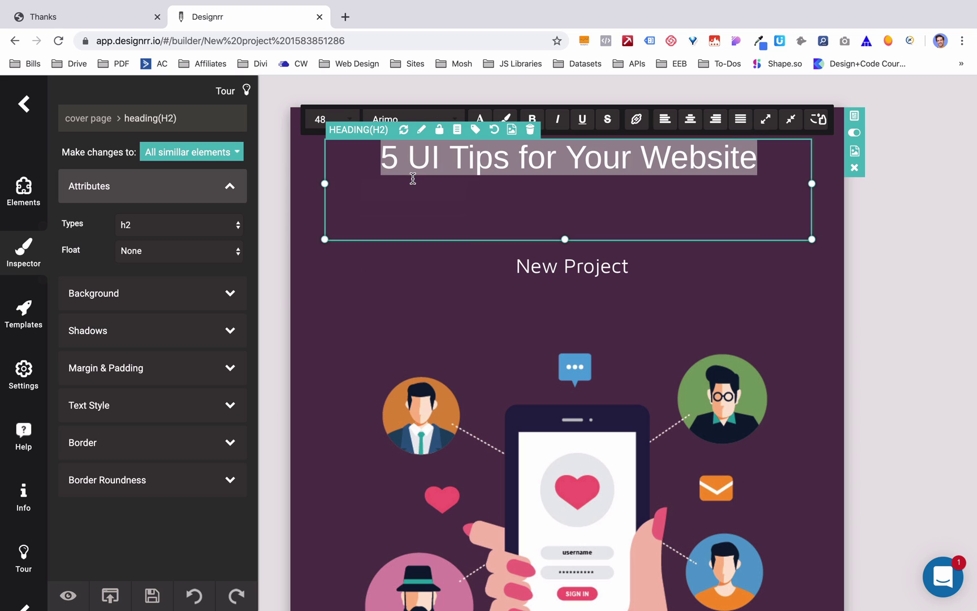
{"action": "left_click", "coordinate": [425, 267]}
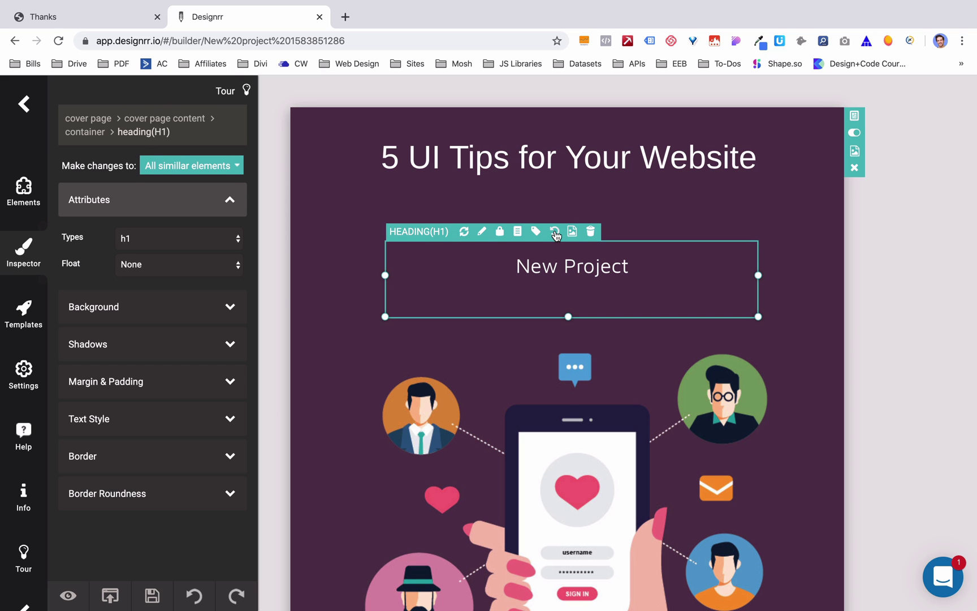
{"action": "left_click", "coordinate": [590, 231]}
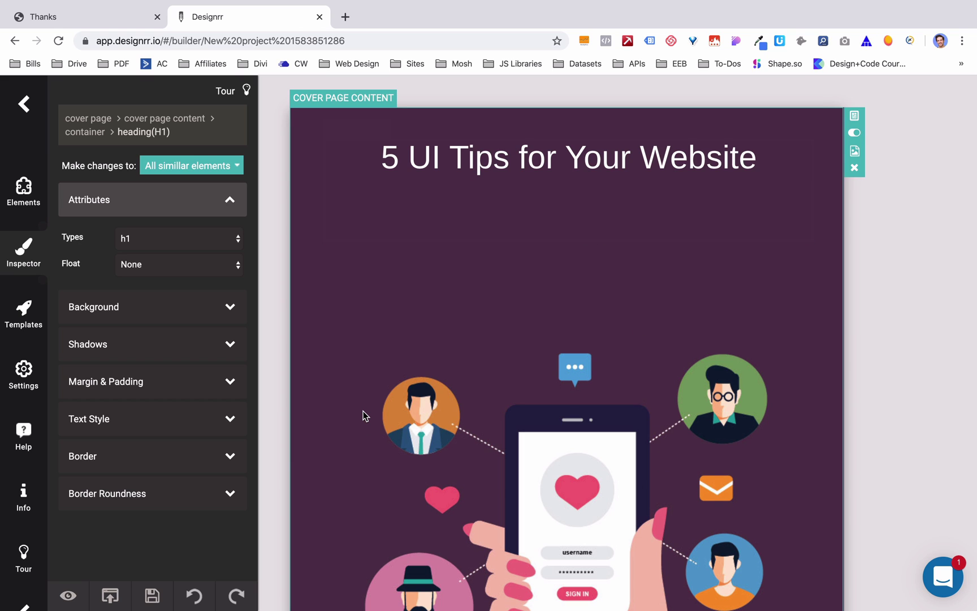
- Open the Elements library and scroll to the blank area after a transcript page's text
{"action": "left_click", "coordinate": [24, 193]}
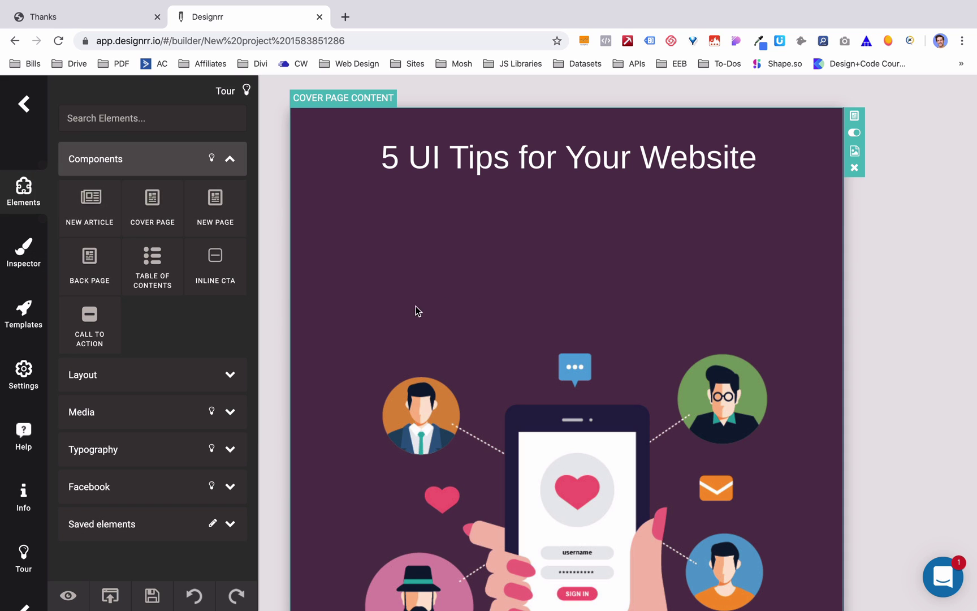
{"action": "scroll", "coordinate": [524, 293], "scroll_direction": "down", "scroll_amount": 15}
{"action": "scroll", "coordinate": [524, 294], "scroll_direction": "down", "scroll_amount": 15}
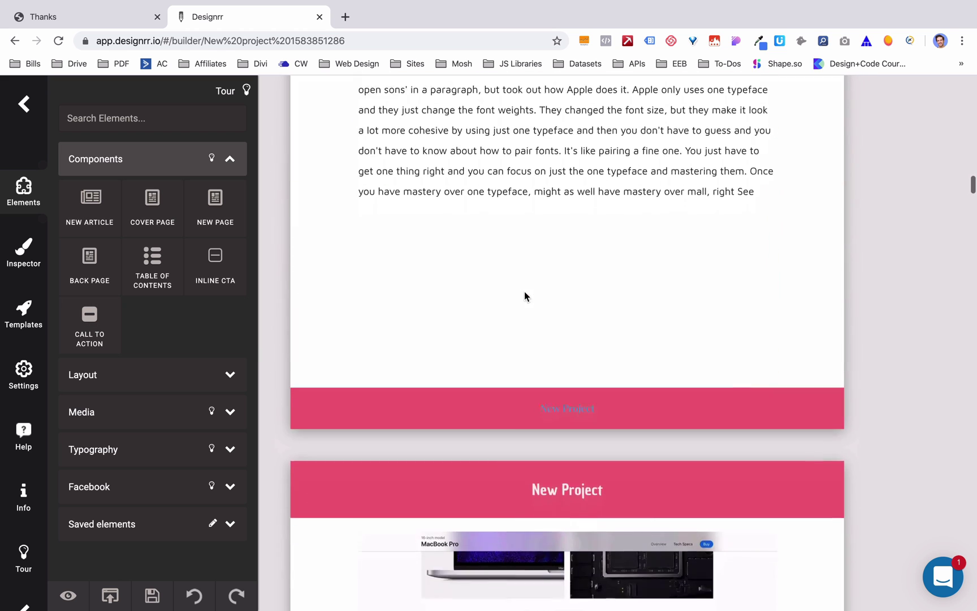
{"action": "scroll", "coordinate": [524, 295], "scroll_direction": "down", "scroll_amount": 15}
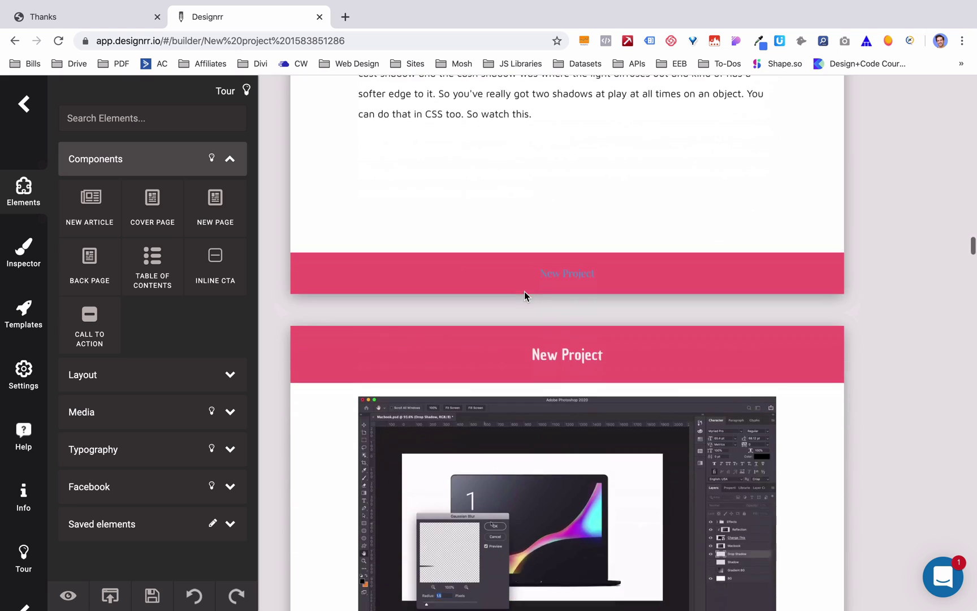
{"action": "scroll", "coordinate": [524, 291], "scroll_direction": "down", "scroll_amount": 5}
{"action": "scroll", "coordinate": [524, 291], "scroll_direction": "up", "scroll_amount": 5}
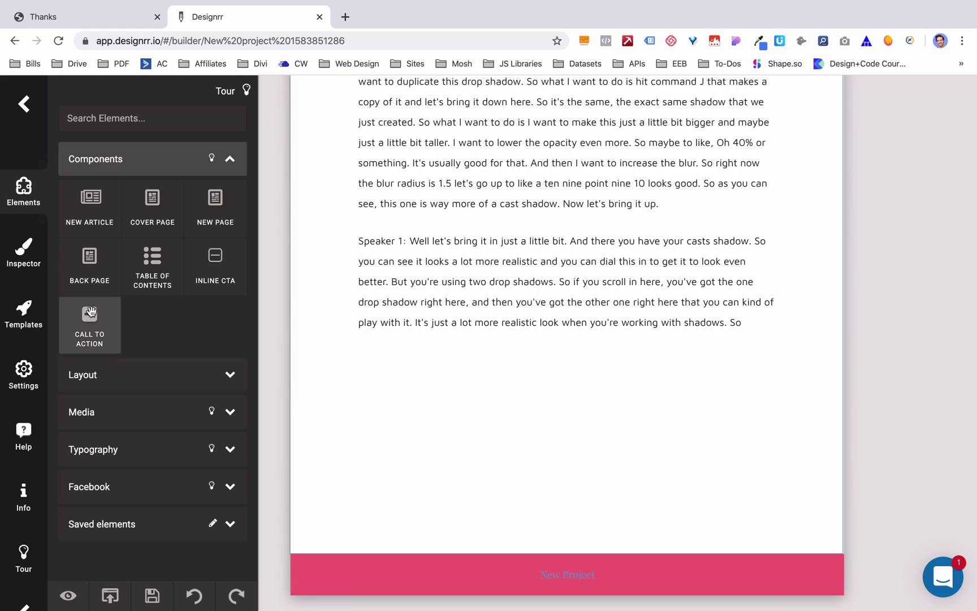
- Drop a Call to Action block below the transcript text
{"action": "left_click_drag", "start_coordinate": [90, 312], "coordinate": [525, 394]}
{"action": "scroll", "coordinate": [491, 399], "scroll_direction": "down", "scroll_amount": 8}
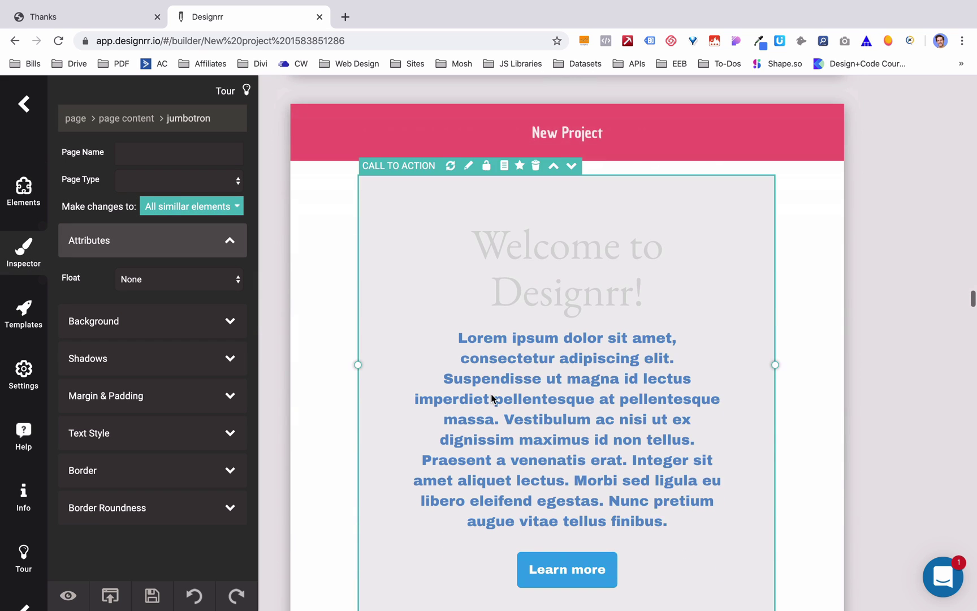
{"action": "scroll", "coordinate": [560, 331], "scroll_direction": "down", "scroll_amount": 1}
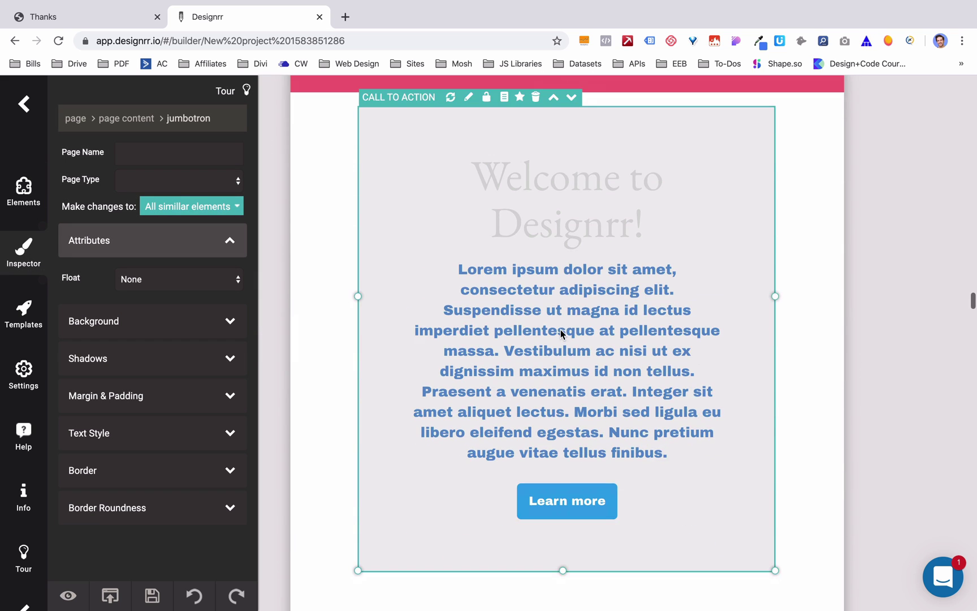
{"action": "left_click", "coordinate": [588, 223]}
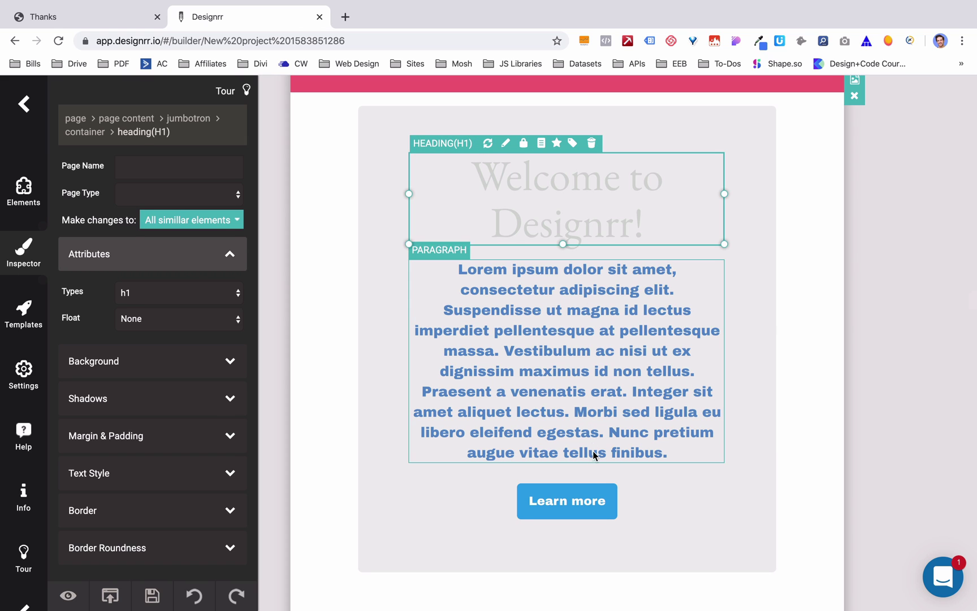
- Set the Learn more button's link type to Webpage url and confirm
{"action": "left_click", "coordinate": [586, 489]}
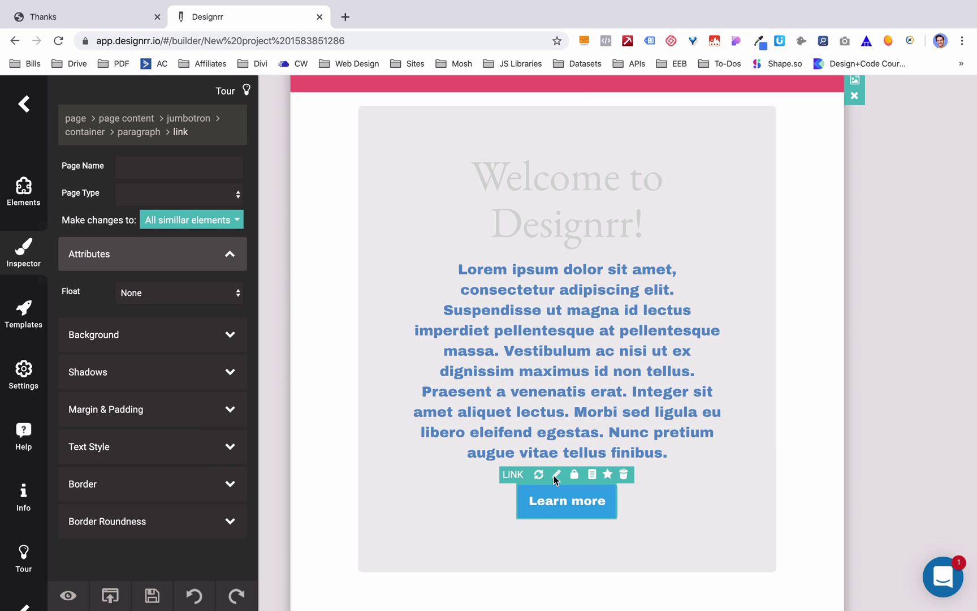
{"action": "left_click", "coordinate": [556, 475]}
{"action": "left_click", "coordinate": [599, 418]}
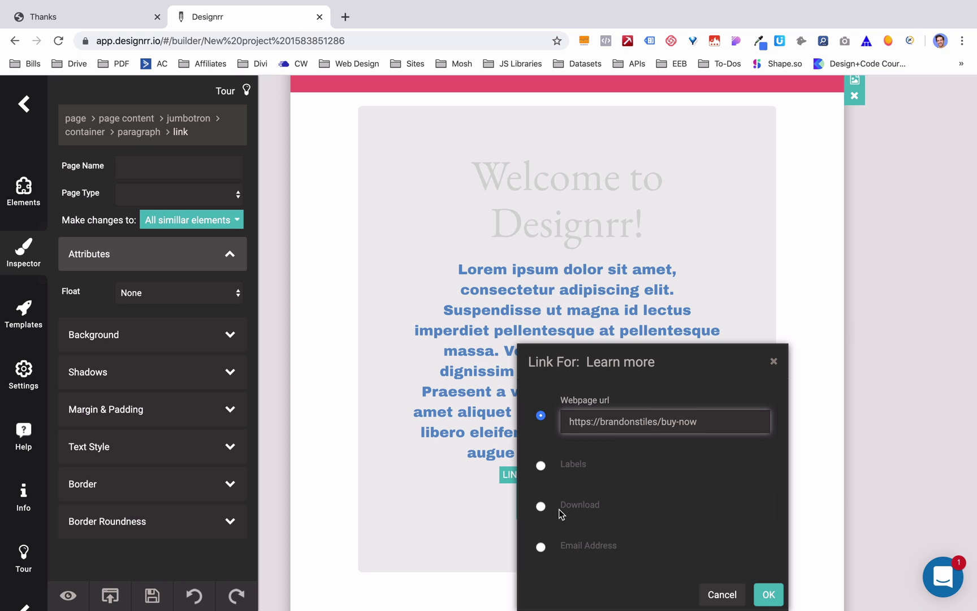
{"action": "left_click", "coordinate": [540, 505]}
{"action": "left_click", "coordinate": [541, 545]}
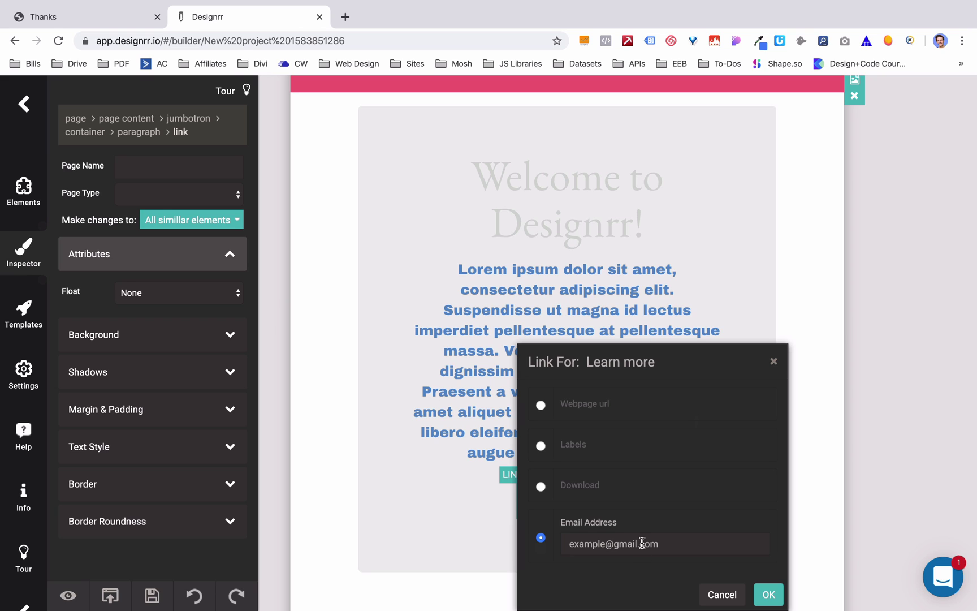
{"action": "left_click", "coordinate": [541, 489]}
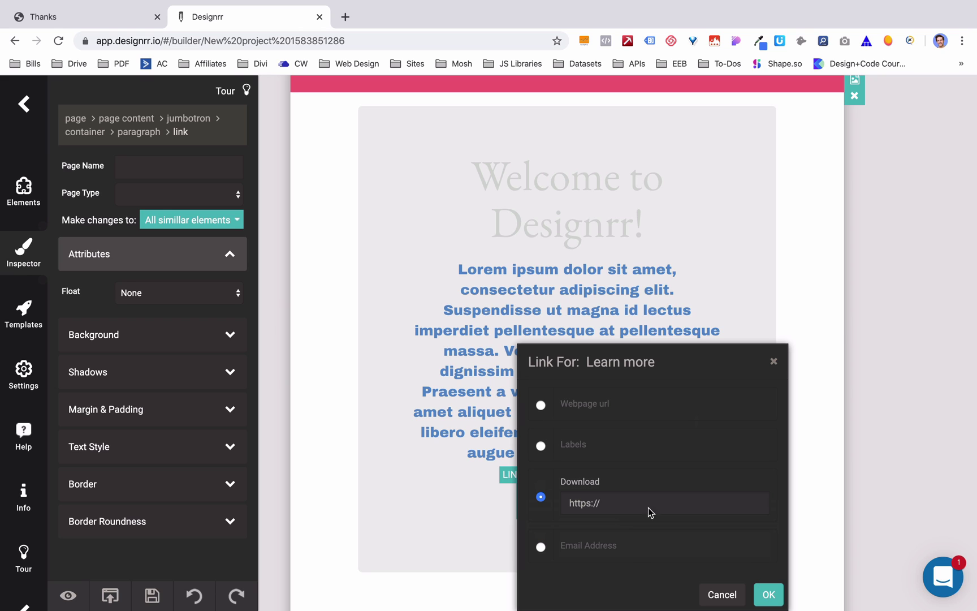
{"action": "left_click", "coordinate": [541, 406]}
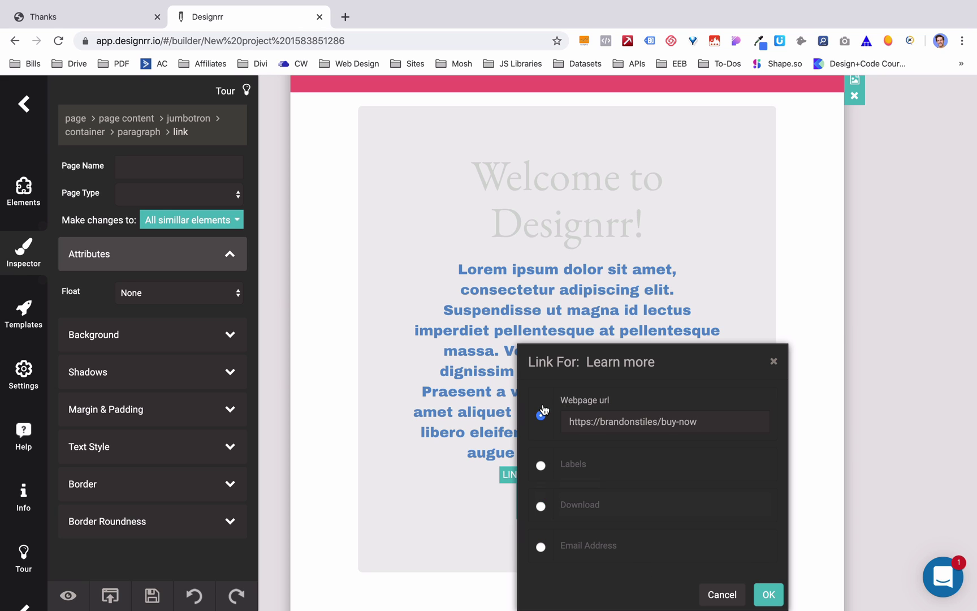
{"action": "left_click", "coordinate": [768, 589]}
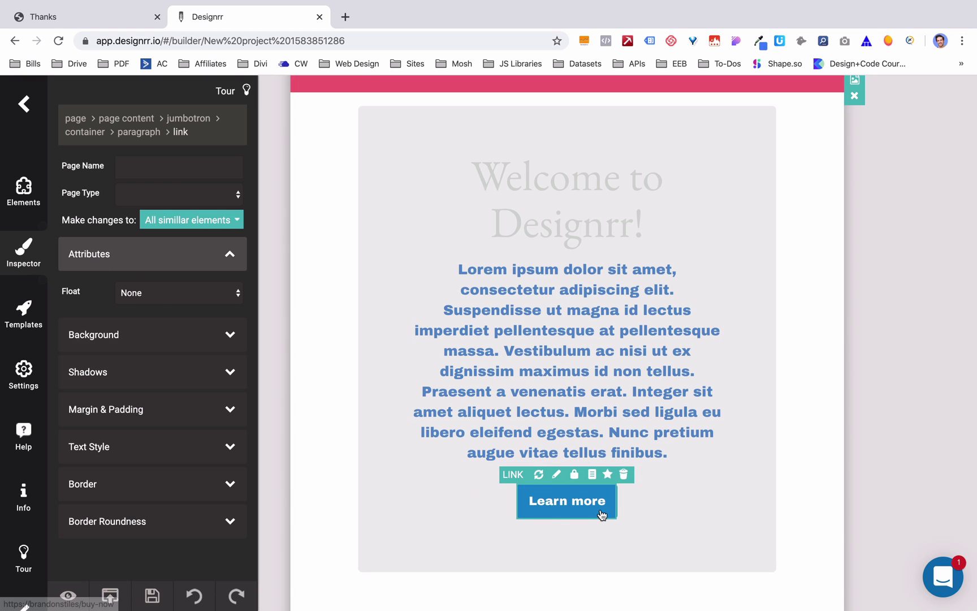
- Give the Learn more button a shadow with distance 7, blur 5 and spread 8
{"action": "left_click", "coordinate": [162, 375]}
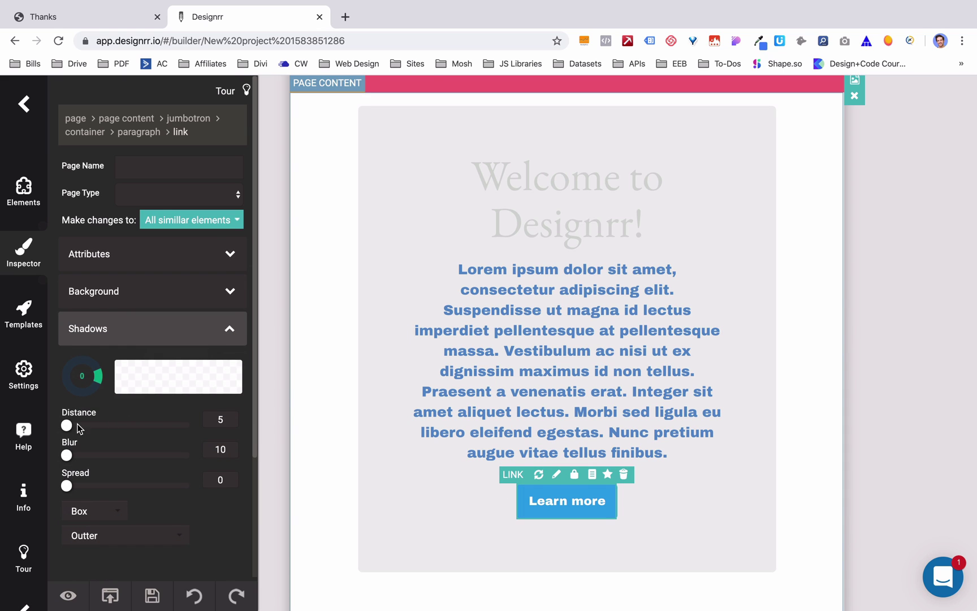
{"action": "left_click_drag", "start_coordinate": [70, 424], "coordinate": [111, 424]}
{"action": "left_click", "coordinate": [98, 455]}
{"action": "left_click", "coordinate": [110, 485]}
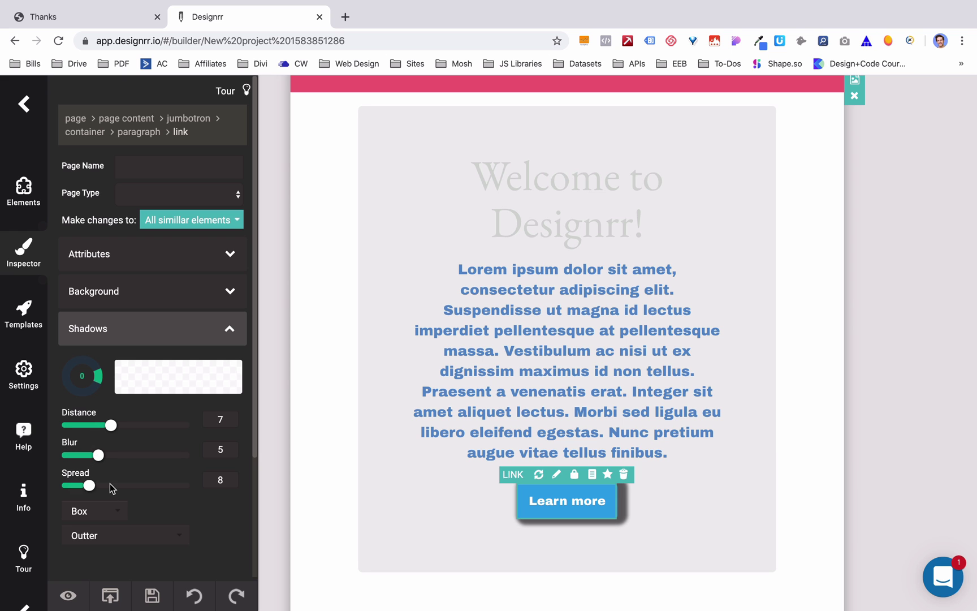
{"action": "left_click", "coordinate": [667, 359]}
- Retitle the next page's New Project header to '5 UI Website Design Tips'
{"action": "scroll", "coordinate": [653, 513], "scroll_direction": "down", "scroll_amount": 3}
{"action": "scroll", "coordinate": [639, 513], "scroll_direction": "down", "scroll_amount": 8}
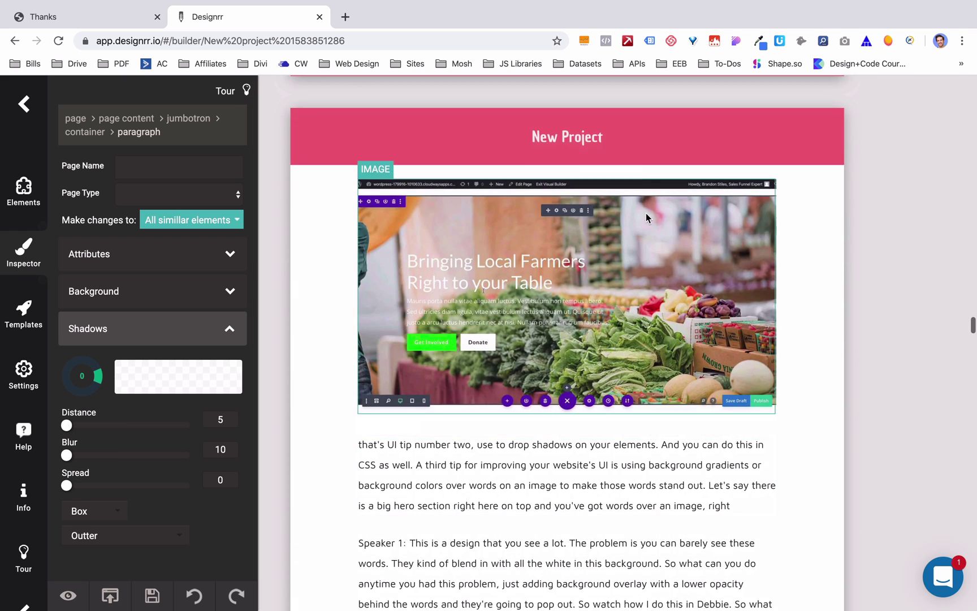
{"action": "left_click", "coordinate": [586, 140]}
{"action": "double_click", "coordinate": [586, 141]}
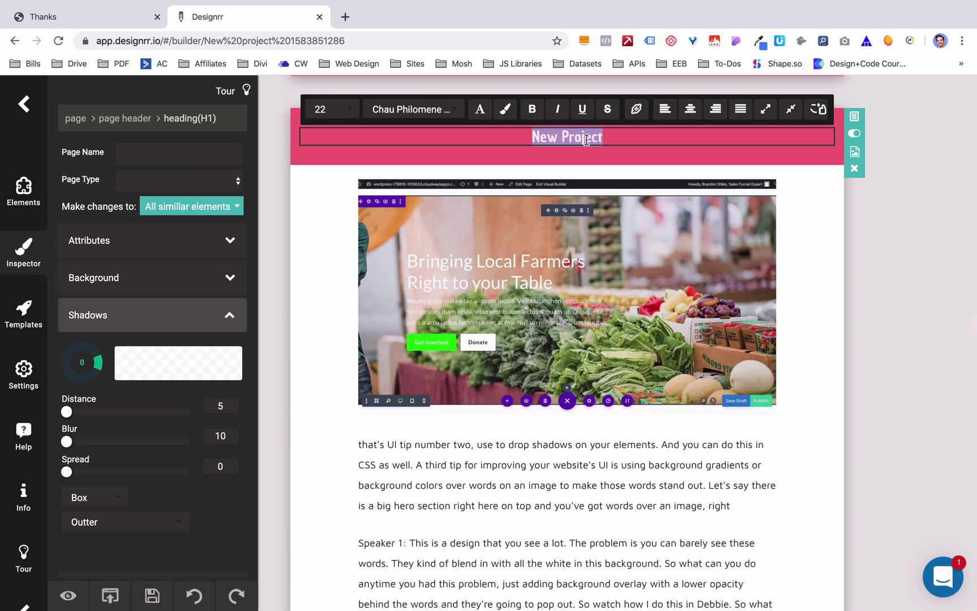
{"action": "type", "text": "5 Ui"}
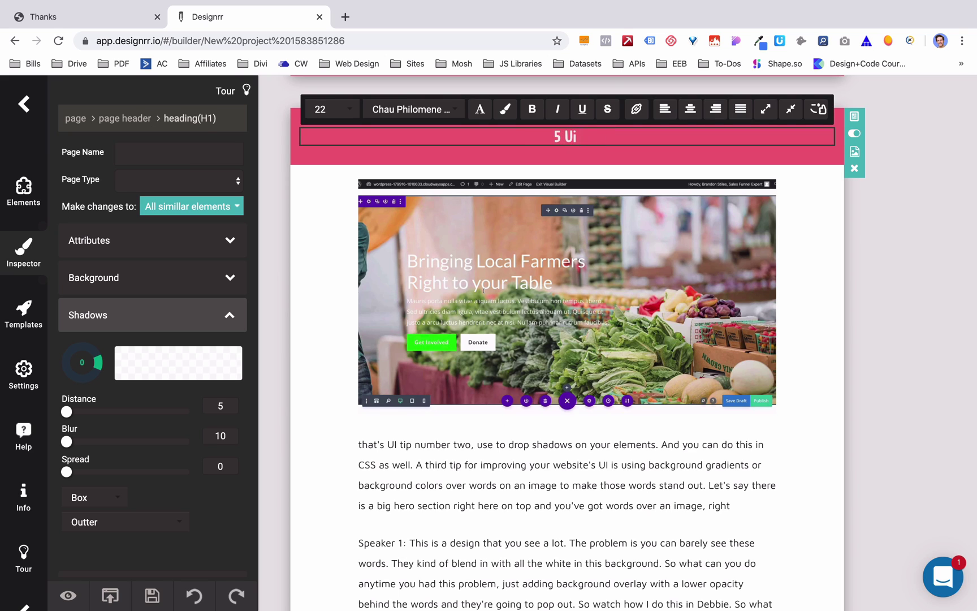
{"action": "key", "text": "BackSpace"}
{"action": "type", "text": "I Website Des"}
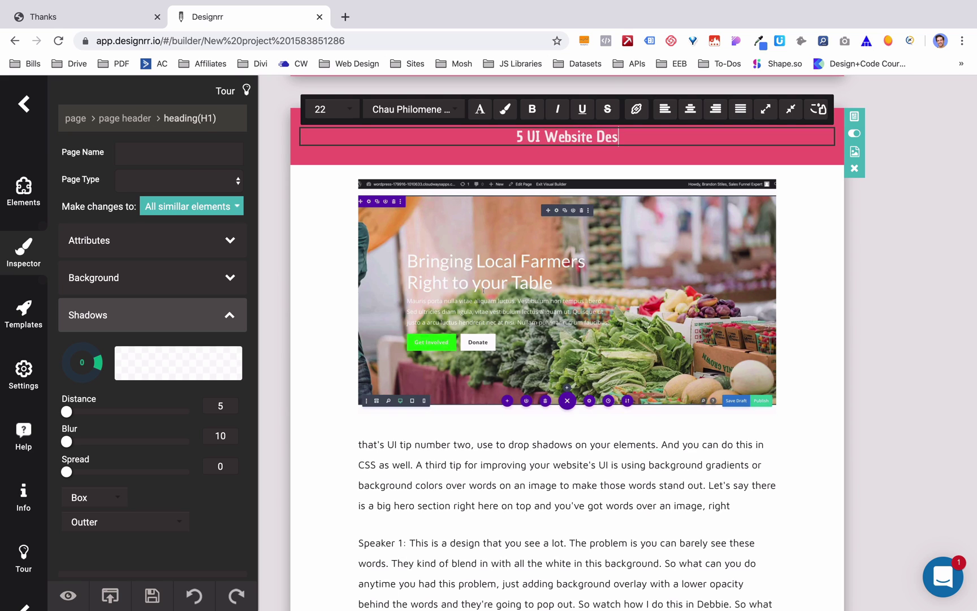
{"action": "type", "text": "ign Tips"}
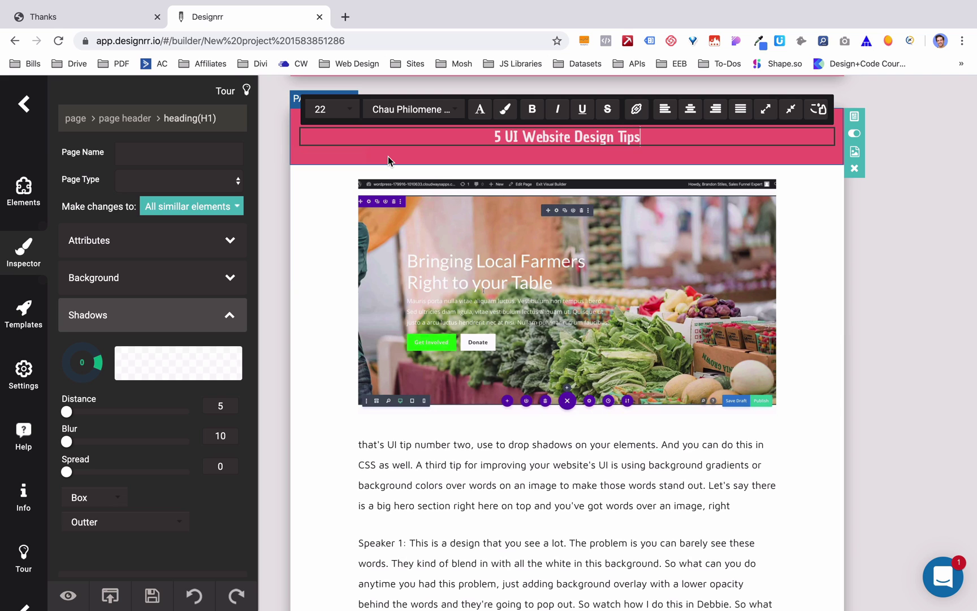
{"action": "left_click", "coordinate": [388, 156]}
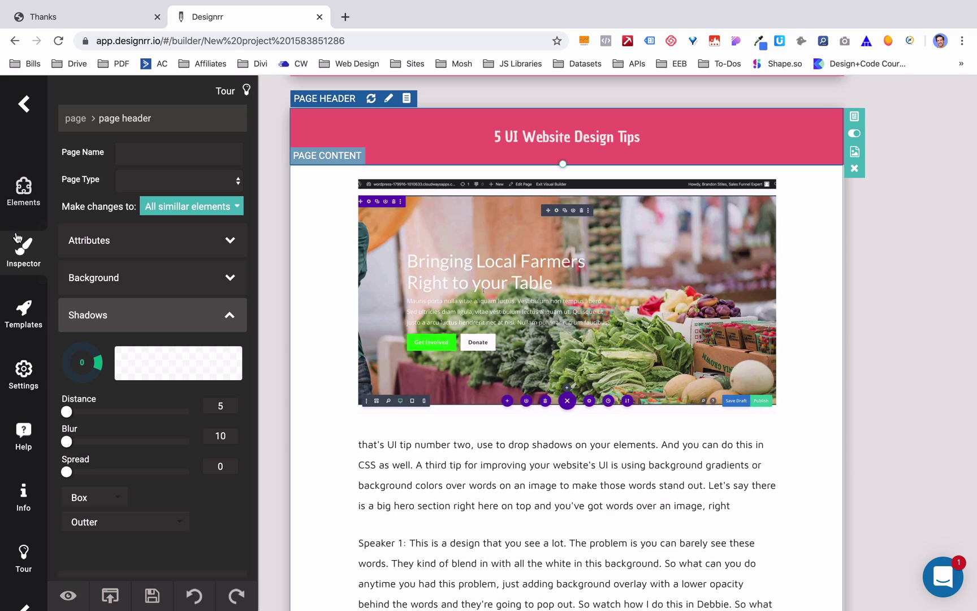
- Browse the Elements library's layout row, typography and Facebook categories
{"action": "left_click", "coordinate": [24, 188]}
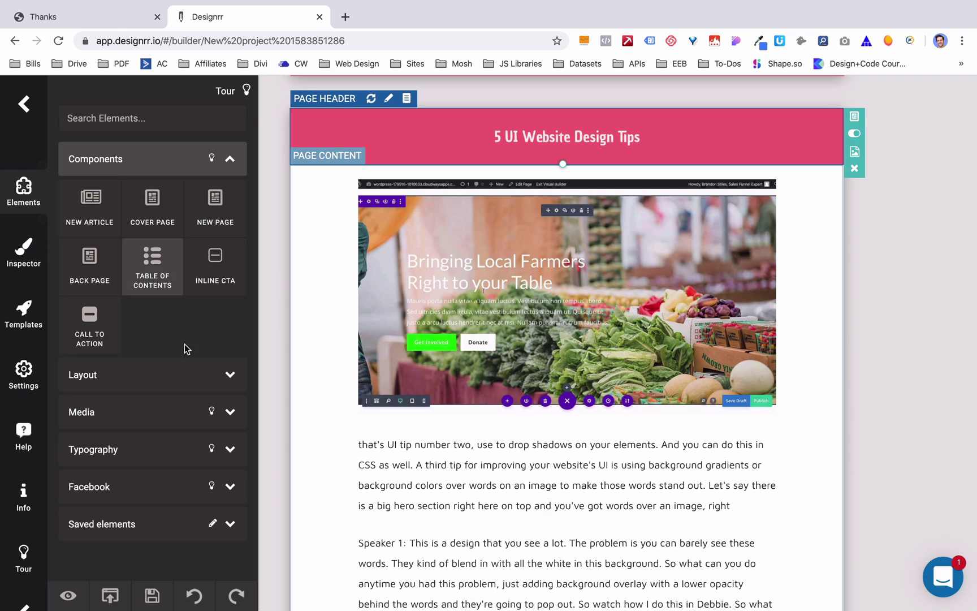
{"action": "left_click", "coordinate": [143, 381]}
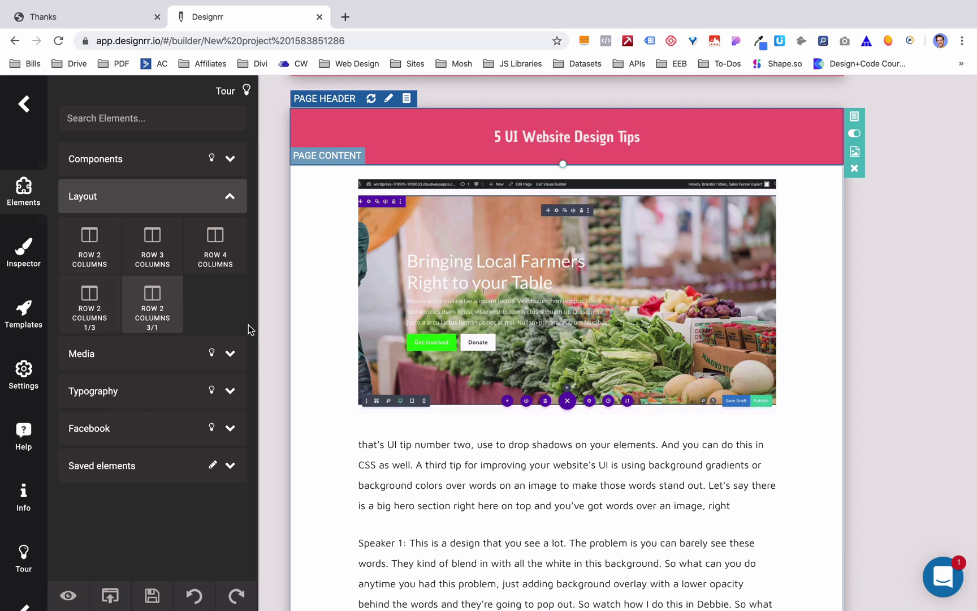
{"action": "left_click", "coordinate": [159, 400]}
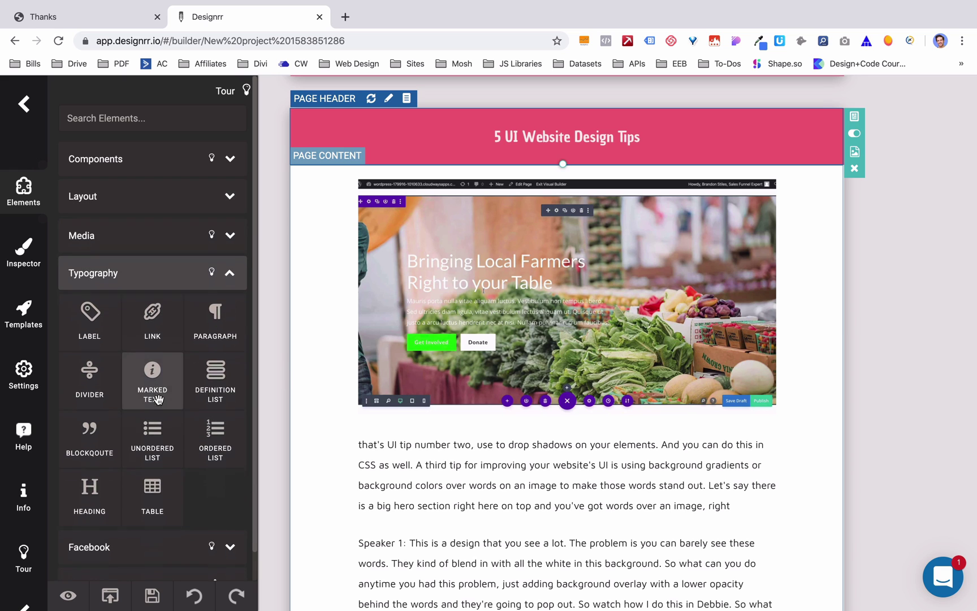
{"action": "scroll", "coordinate": [134, 348], "scroll_direction": "down", "scroll_amount": 1}
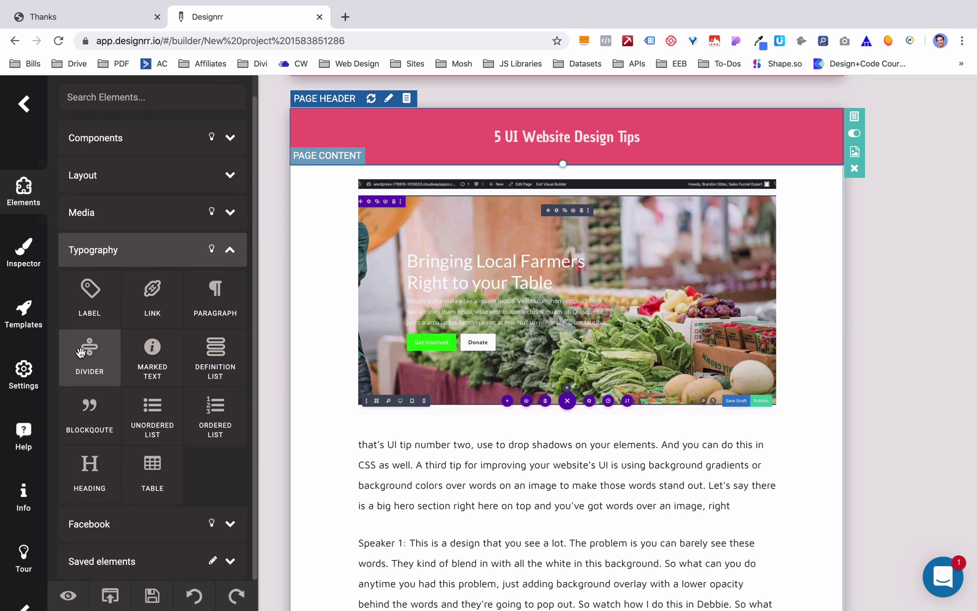
{"action": "left_click", "coordinate": [102, 523]}
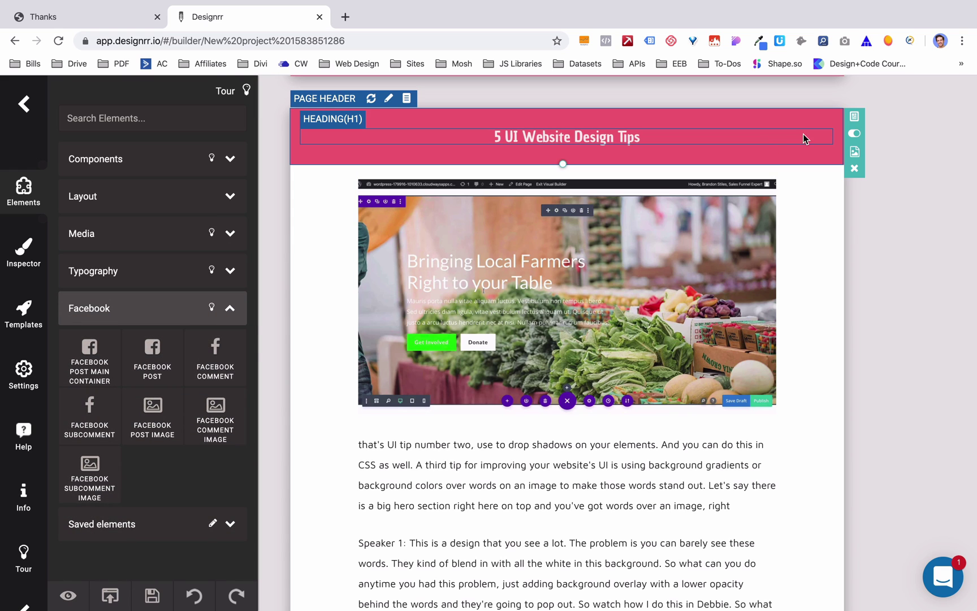
- Hide the page headers, select the whole page, and open the templates gallery
{"action": "left_click", "coordinate": [855, 134]}
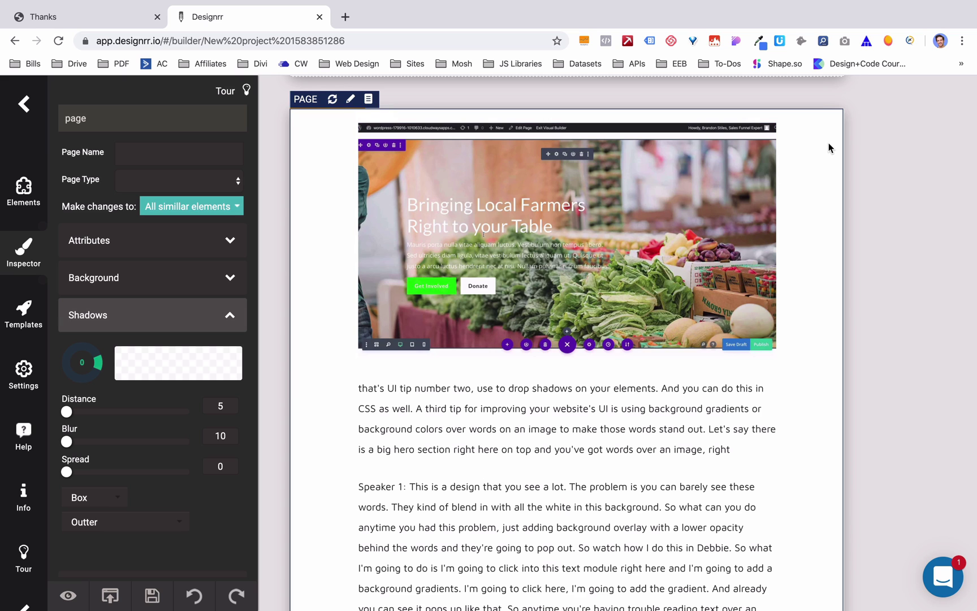
{"action": "scroll", "coordinate": [828, 142], "scroll_direction": "up", "scroll_amount": 10}
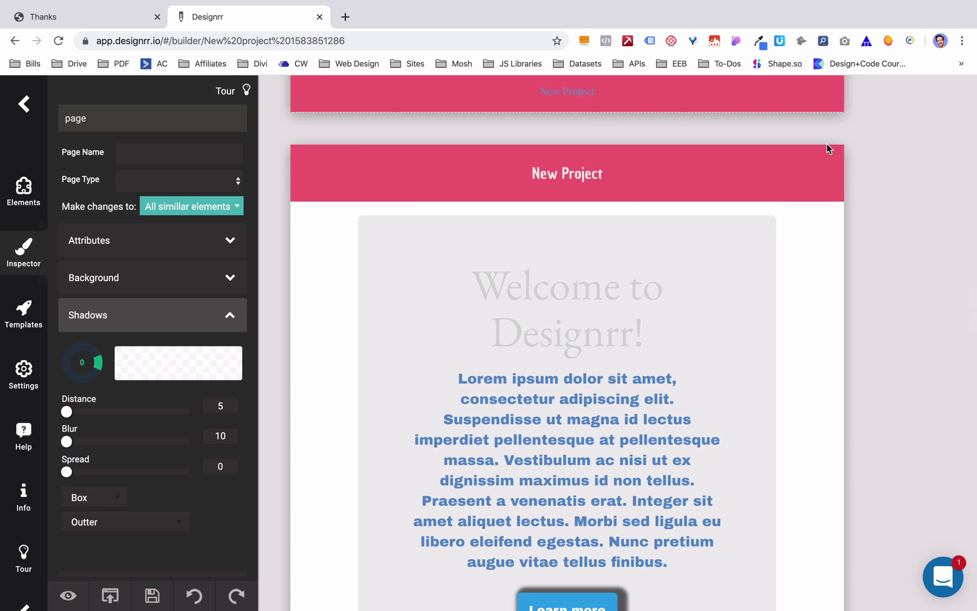
{"action": "left_click", "coordinate": [832, 164]}
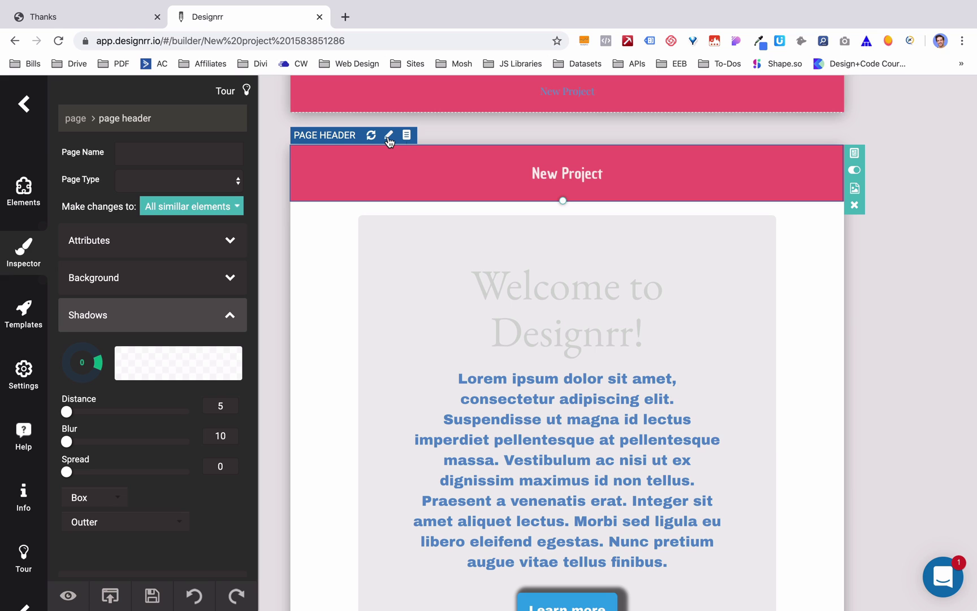
{"action": "left_click", "coordinate": [406, 138]}
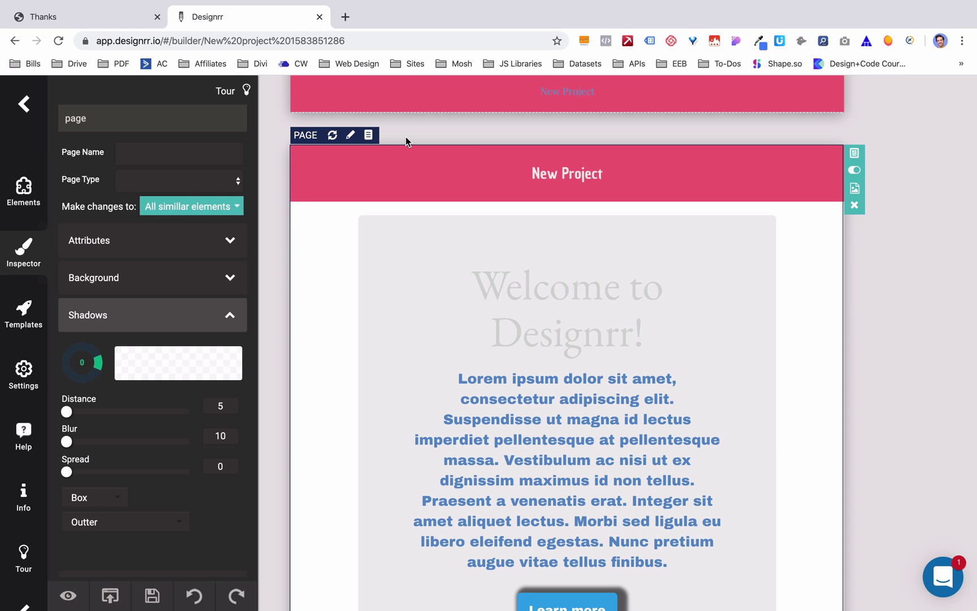
{"action": "left_click", "coordinate": [29, 320]}
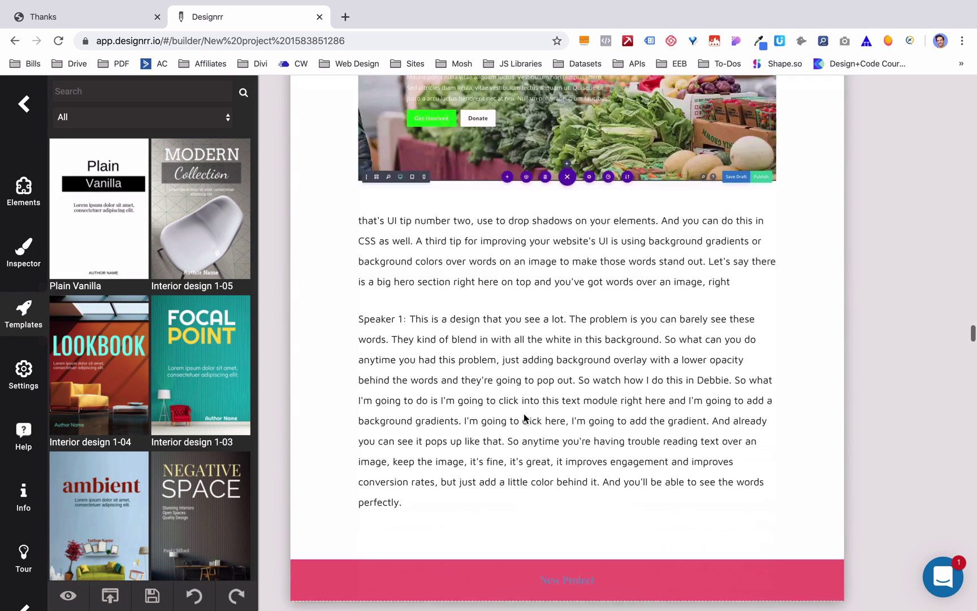
- Preview the Interior design 1-04 lookbook template on the ebook
{"action": "scroll", "coordinate": [524, 417], "scroll_direction": "down", "scroll_amount": 5}
{"action": "scroll", "coordinate": [523, 413], "scroll_direction": "down", "scroll_amount": 4}
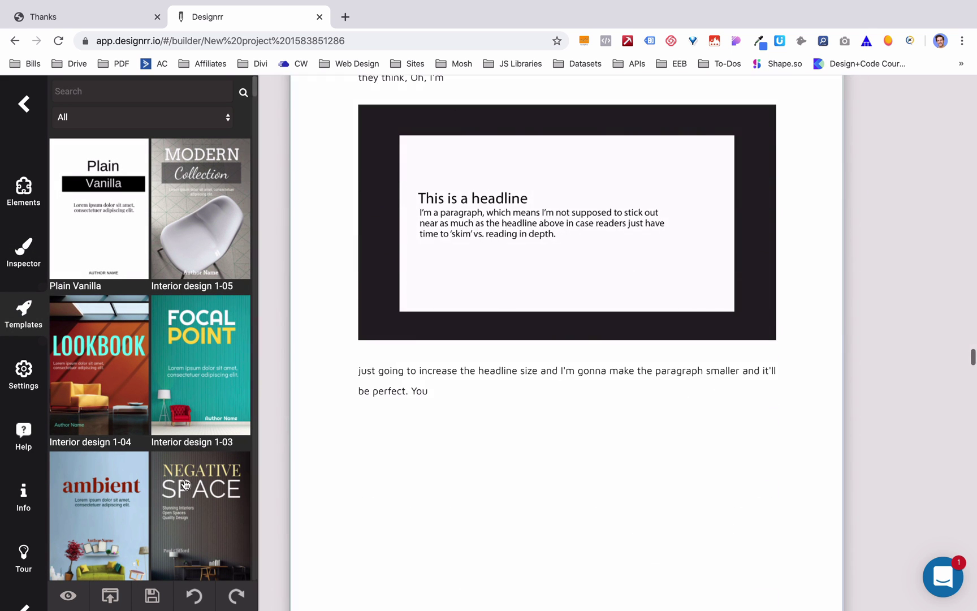
{"action": "left_click", "coordinate": [96, 394]}
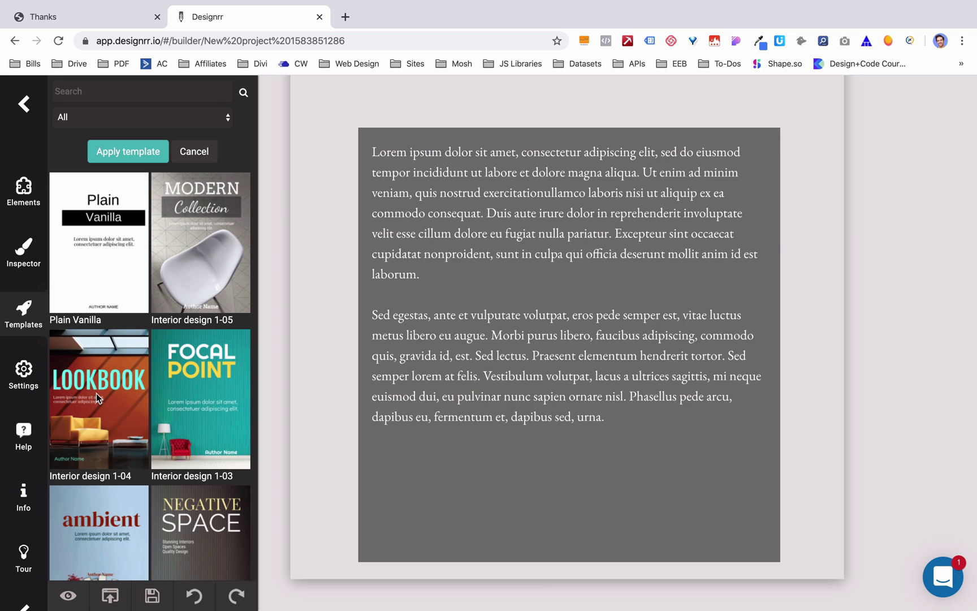
{"action": "scroll", "coordinate": [659, 302], "scroll_direction": "down", "scroll_amount": 3}
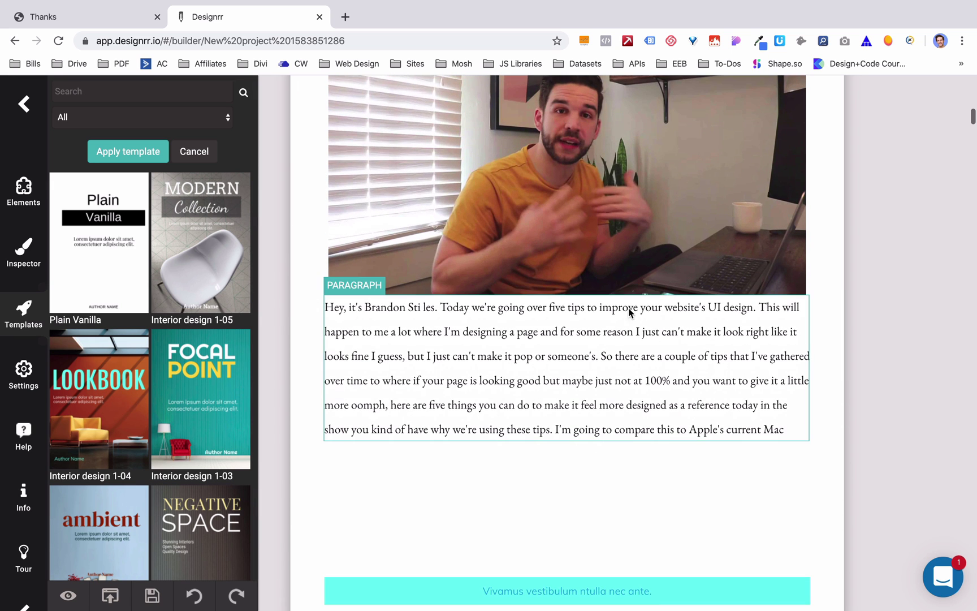
- Rejoin the split surname and break the intro paragraph before 'Today' and 'I'm going'
{"action": "left_click", "coordinate": [424, 309]}
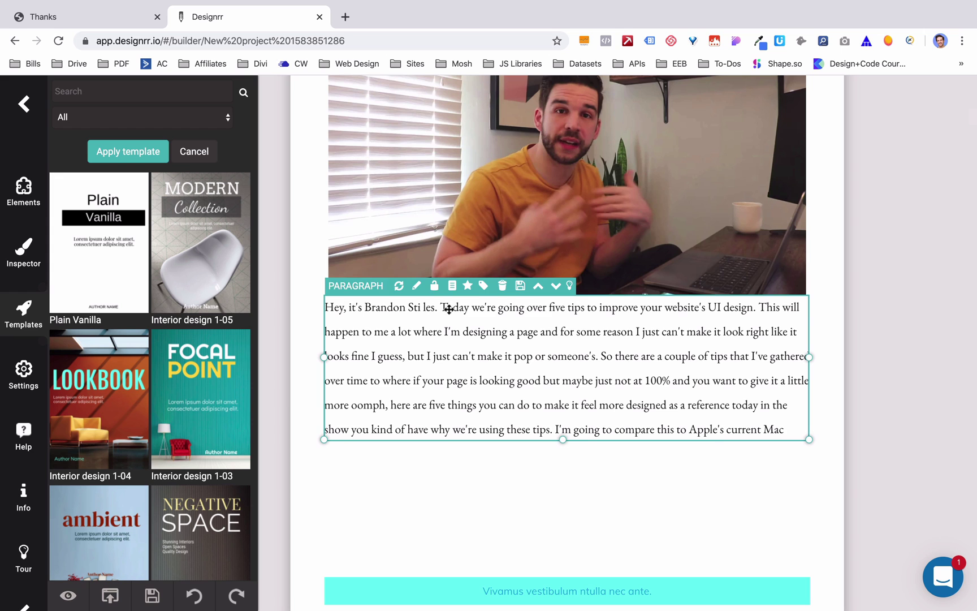
{"action": "double_click", "coordinate": [448, 309]}
{"action": "left_click", "coordinate": [425, 306]}
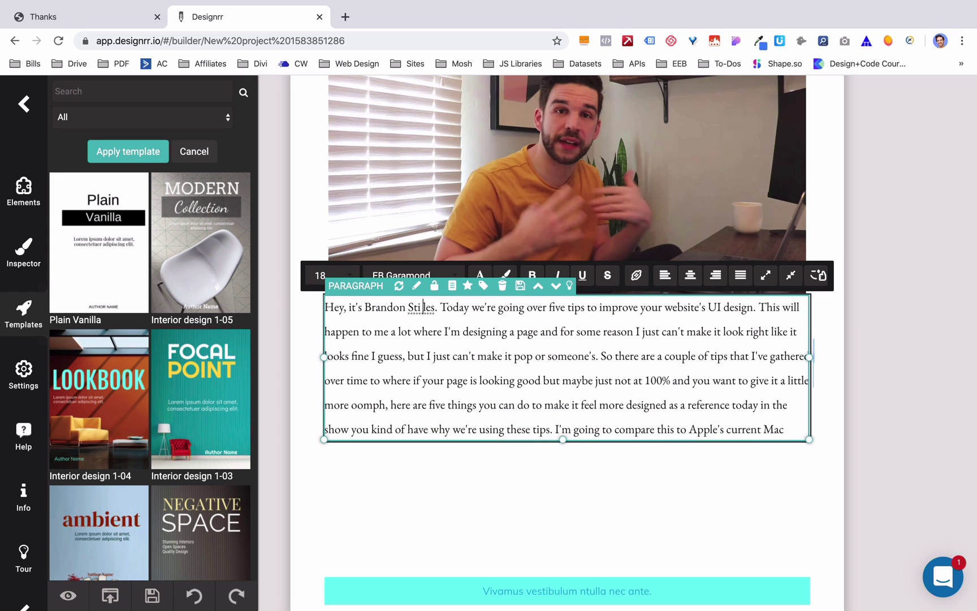
{"action": "key", "text": "BackSpace"}
{"action": "left_click", "coordinate": [440, 304]}
{"action": "key", "text": "Return"}
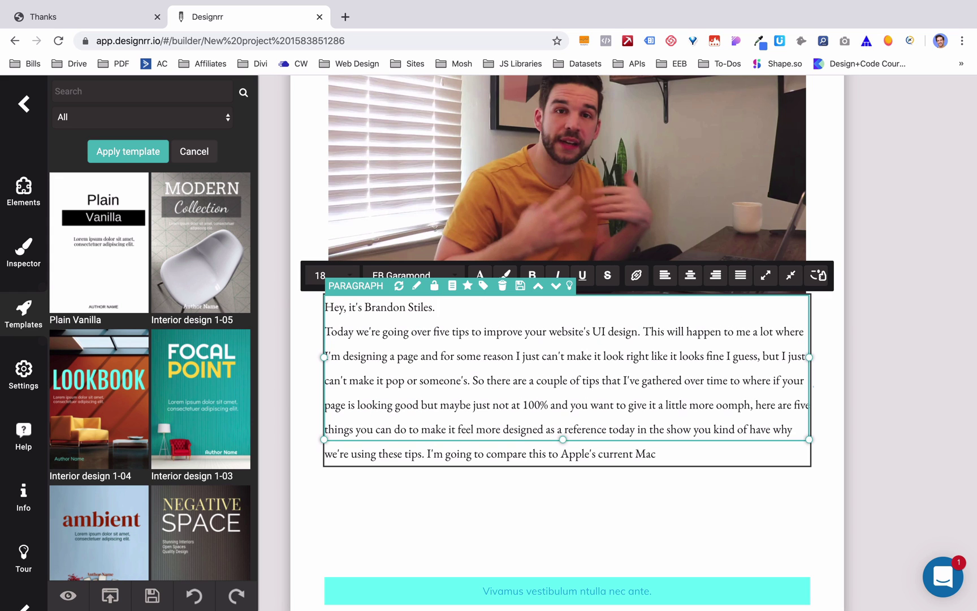
{"action": "left_click", "coordinate": [427, 454]}
{"action": "key", "text": "Return"}
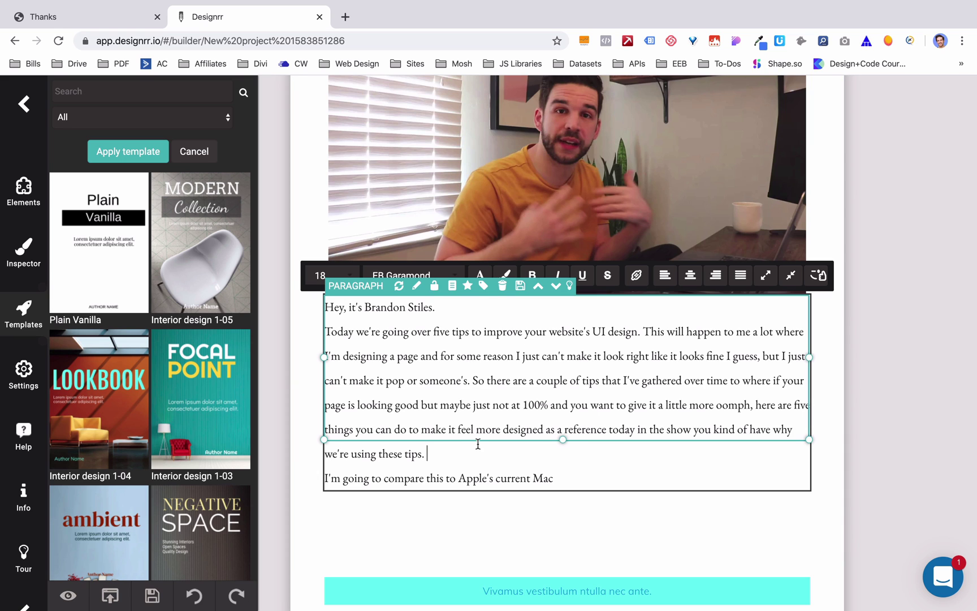
{"action": "left_click", "coordinate": [584, 540]}
- Open project settings, bringing up the pending apply-or-cancel template prompt
{"action": "scroll", "coordinate": [585, 539], "scroll_direction": "down", "scroll_amount": 10}
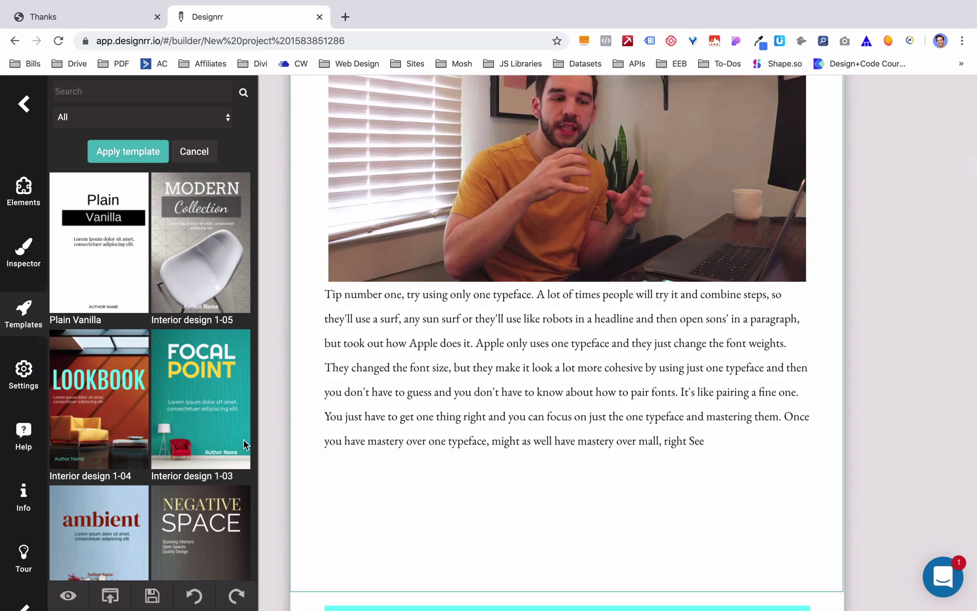
{"action": "scroll", "coordinate": [178, 456], "scroll_direction": "down", "scroll_amount": 5}
{"action": "left_click", "coordinate": [23, 374]}
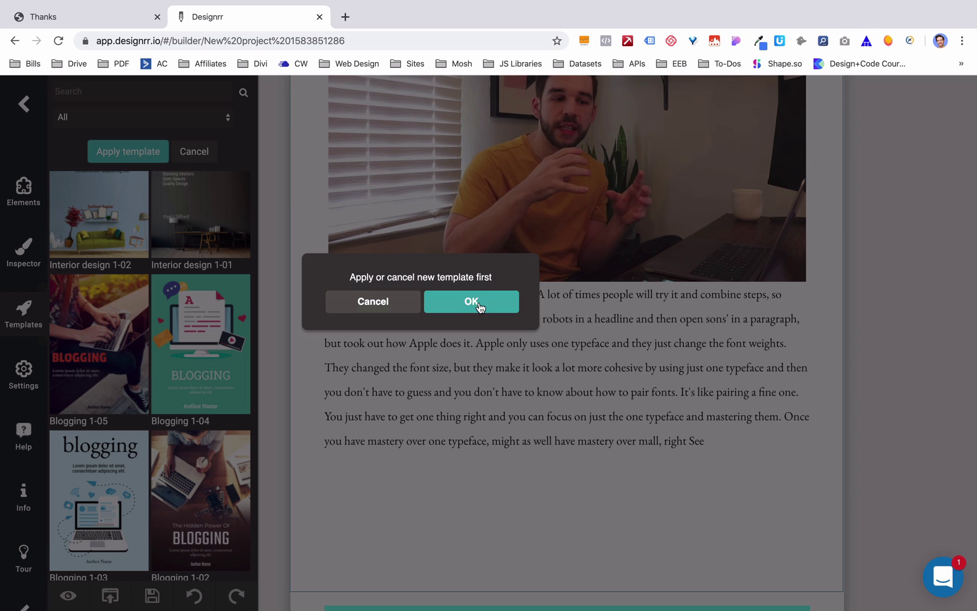
- Apply the lookbook template, set Headers And Footers to No, and view project info
{"action": "left_click", "coordinate": [478, 306]}
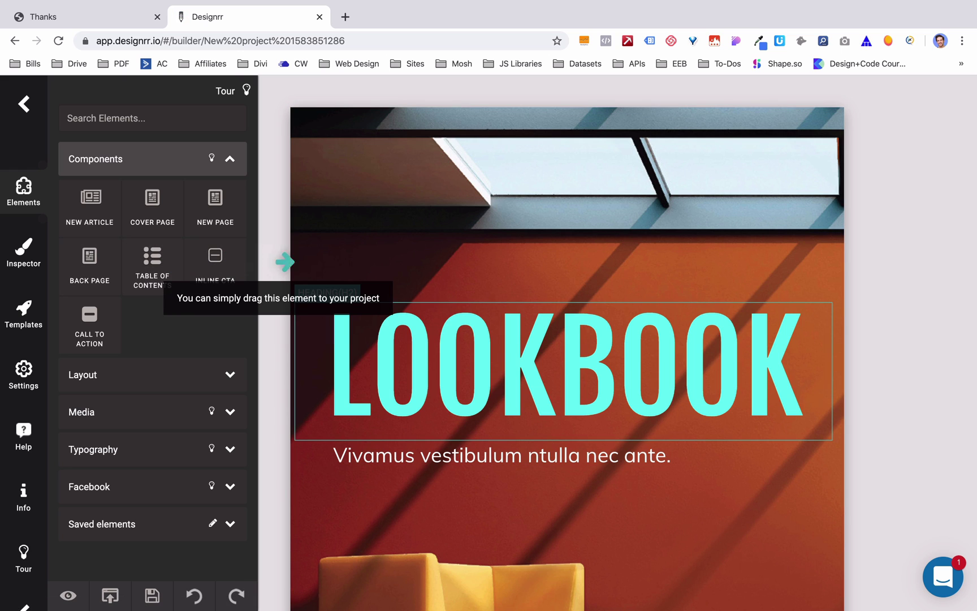
{"action": "left_click", "coordinate": [23, 253]}
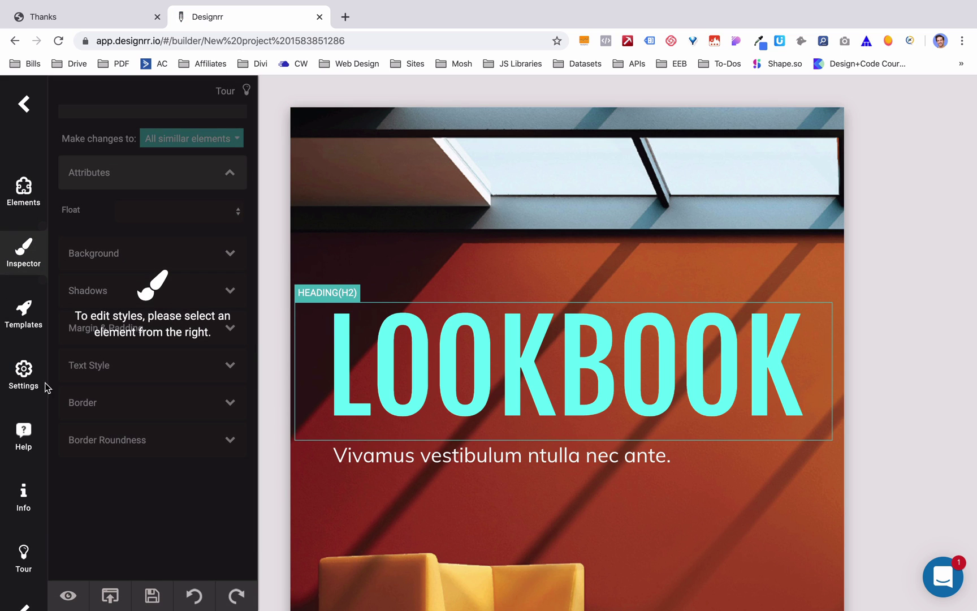
{"action": "left_click", "coordinate": [25, 373]}
{"action": "scroll", "coordinate": [144, 274], "scroll_direction": "down", "scroll_amount": 1}
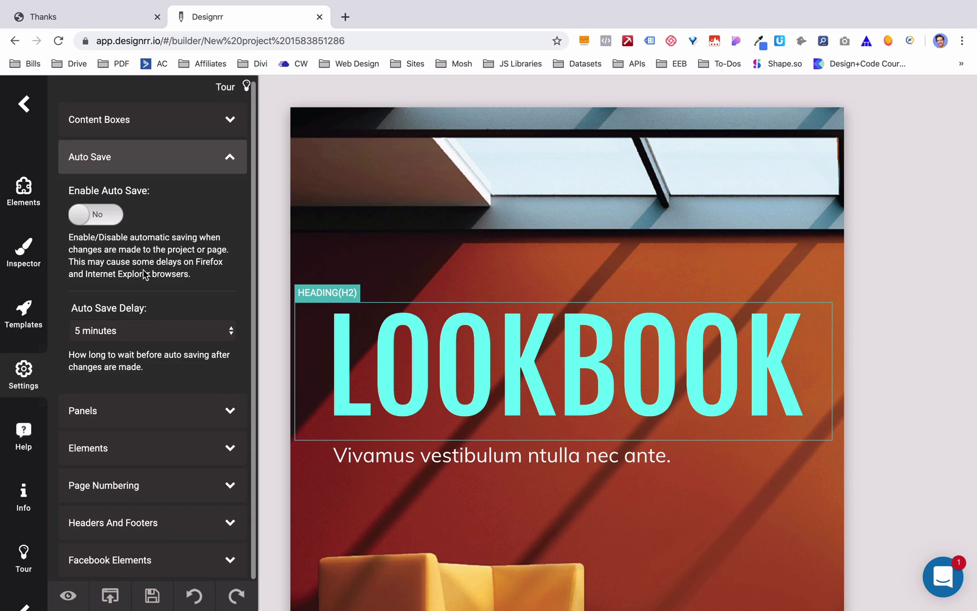
{"action": "left_click", "coordinate": [138, 484]}
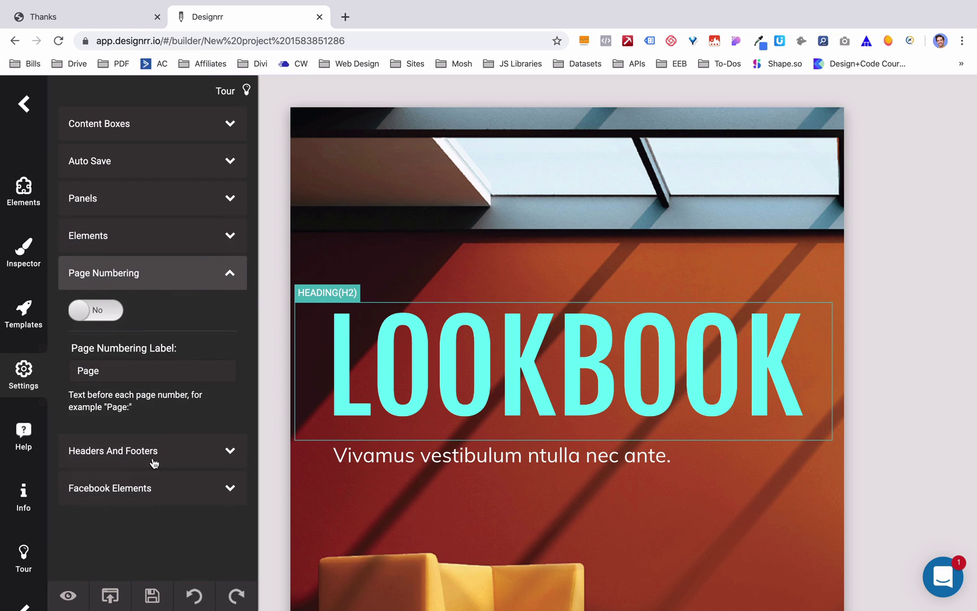
{"action": "left_click", "coordinate": [162, 463]}
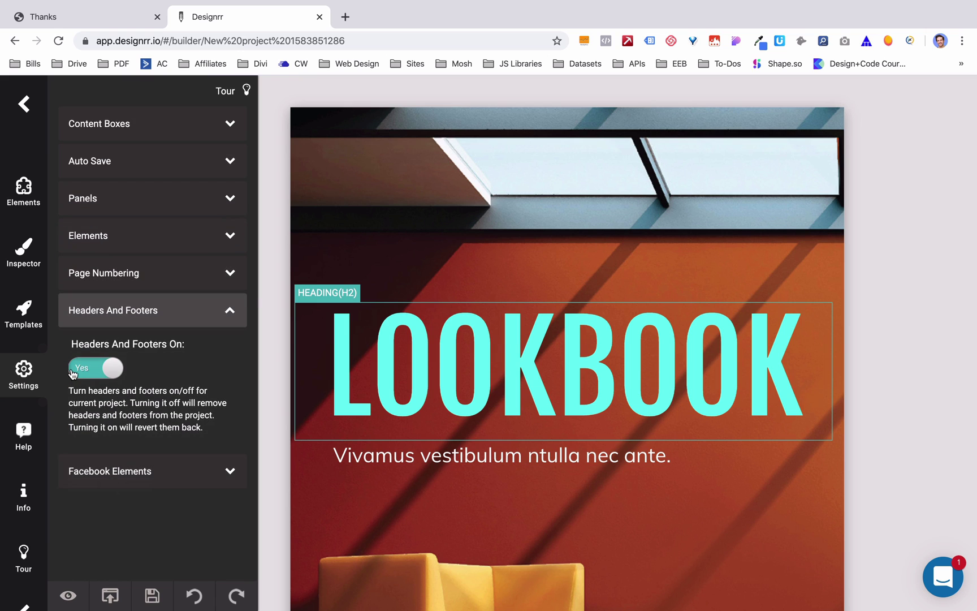
{"action": "left_click", "coordinate": [83, 368]}
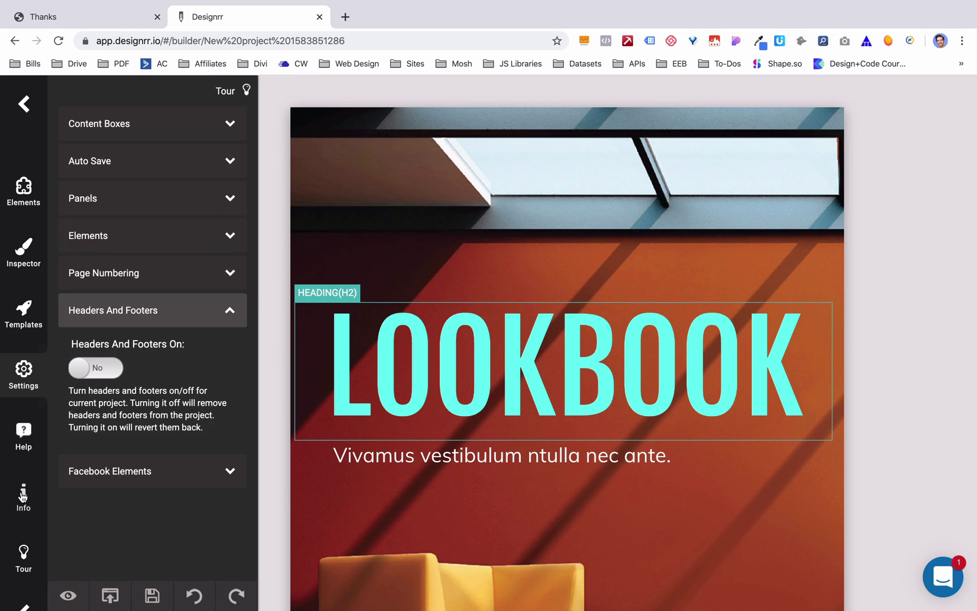
{"action": "left_click", "coordinate": [23, 497]}
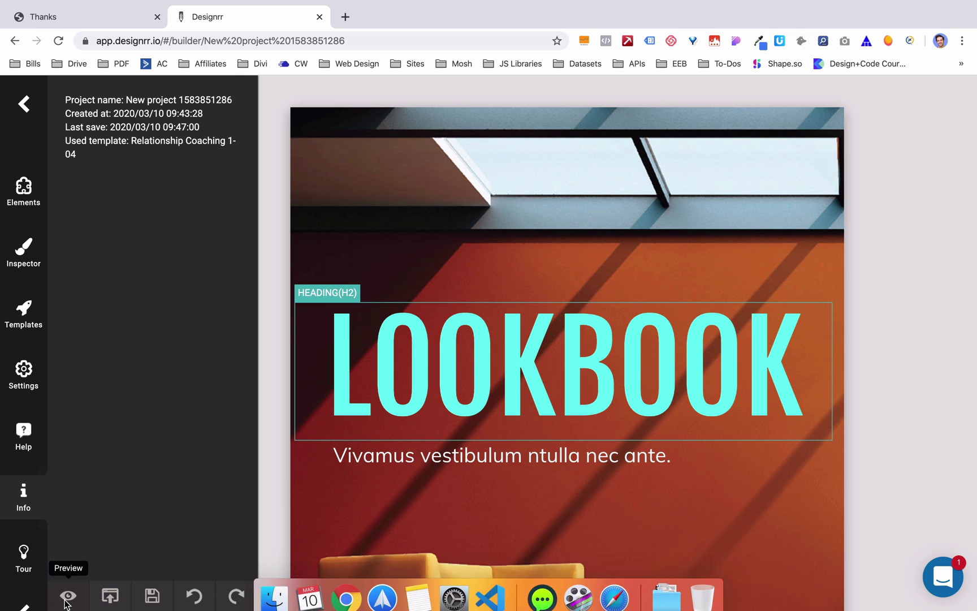
{"action": "left_click", "coordinate": [25, 559]}
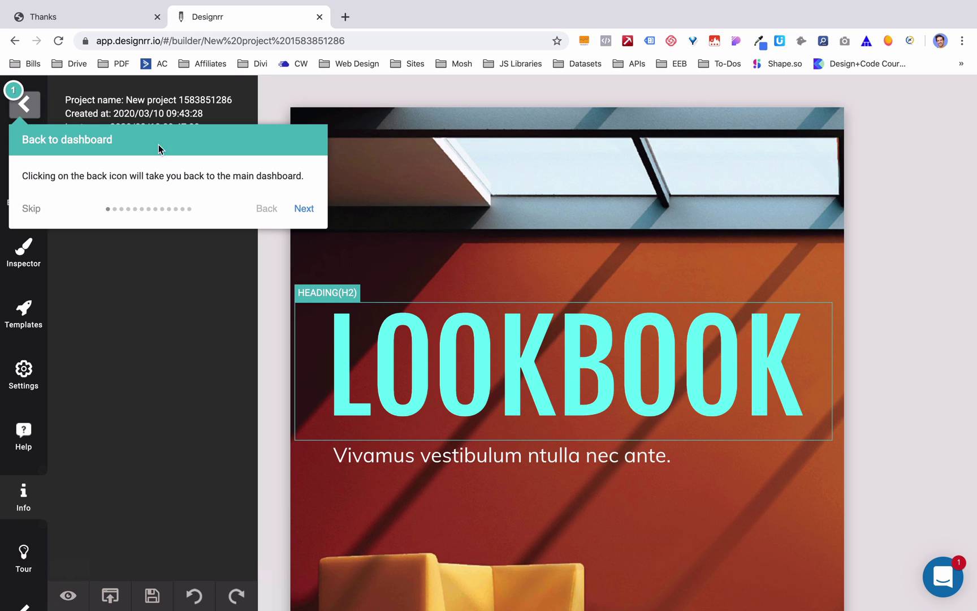
{"action": "left_click", "coordinate": [304, 208]}
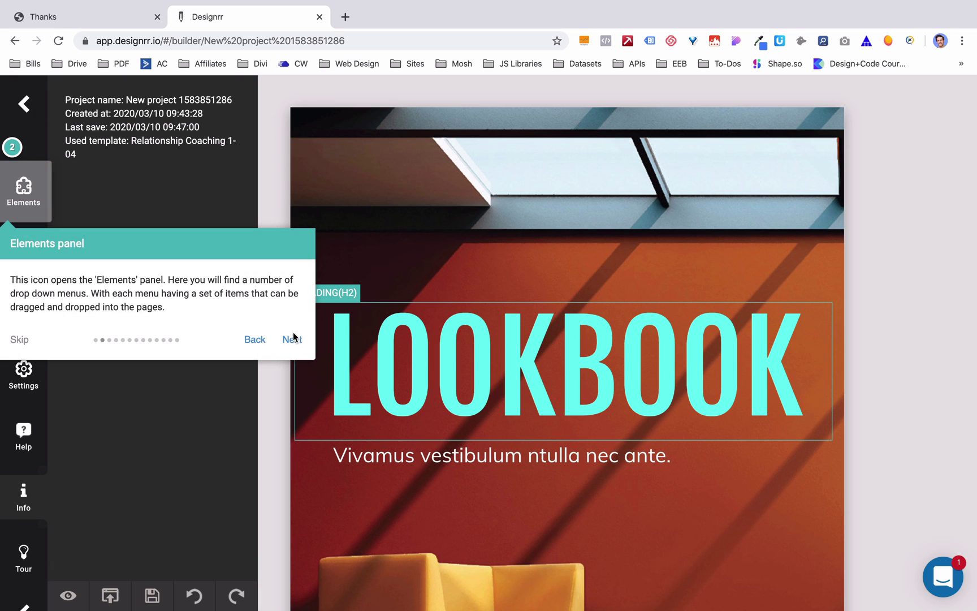
{"action": "left_click", "coordinate": [295, 342]}
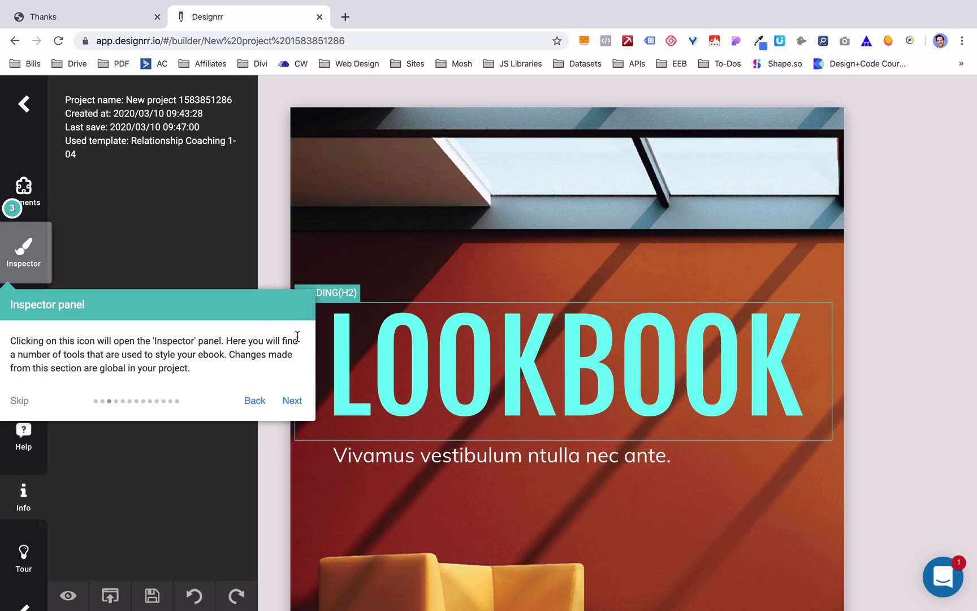
{"action": "left_click", "coordinate": [19, 400]}
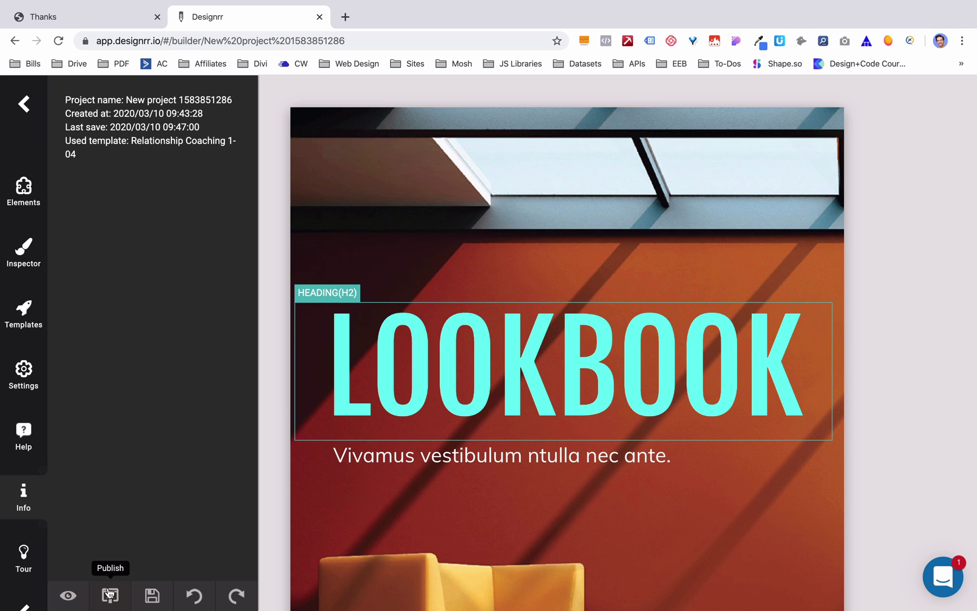
- Export a PDF titled '5 UI Website Design Tips' with the author name entered
{"action": "left_click", "coordinate": [110, 593]}
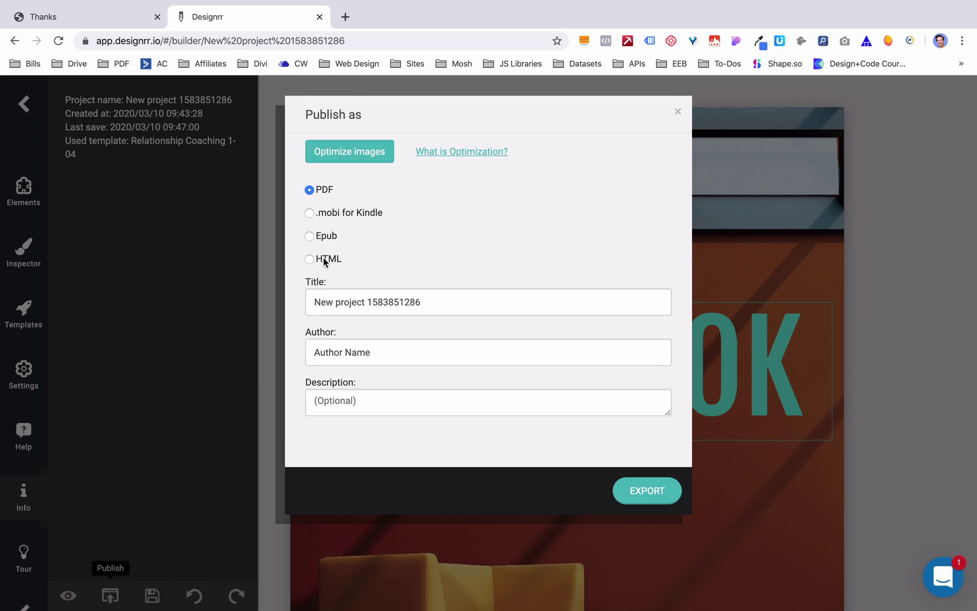
{"action": "triple_click", "coordinate": [365, 297]}
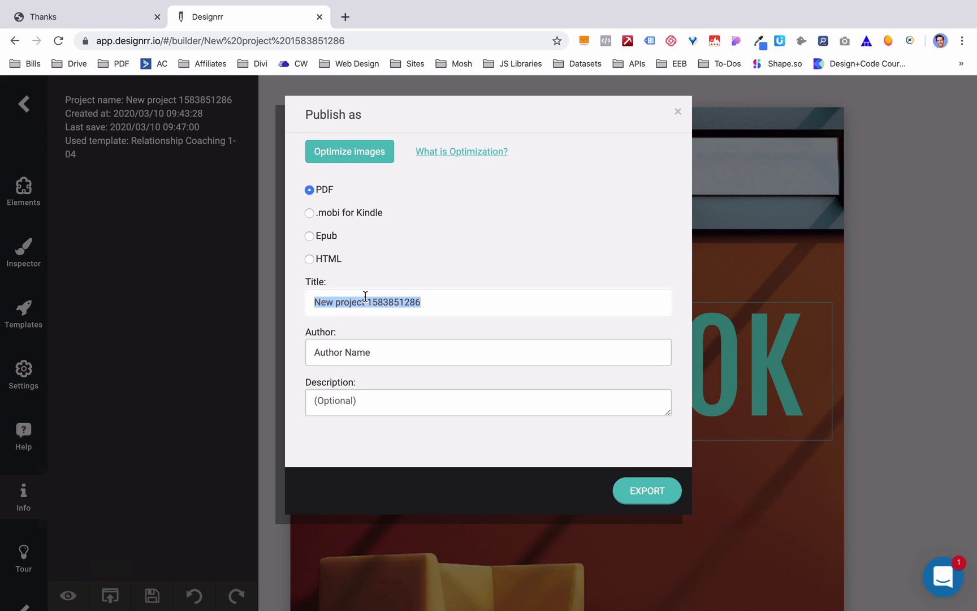
{"action": "type", "text": "5 UI Website Design T"}
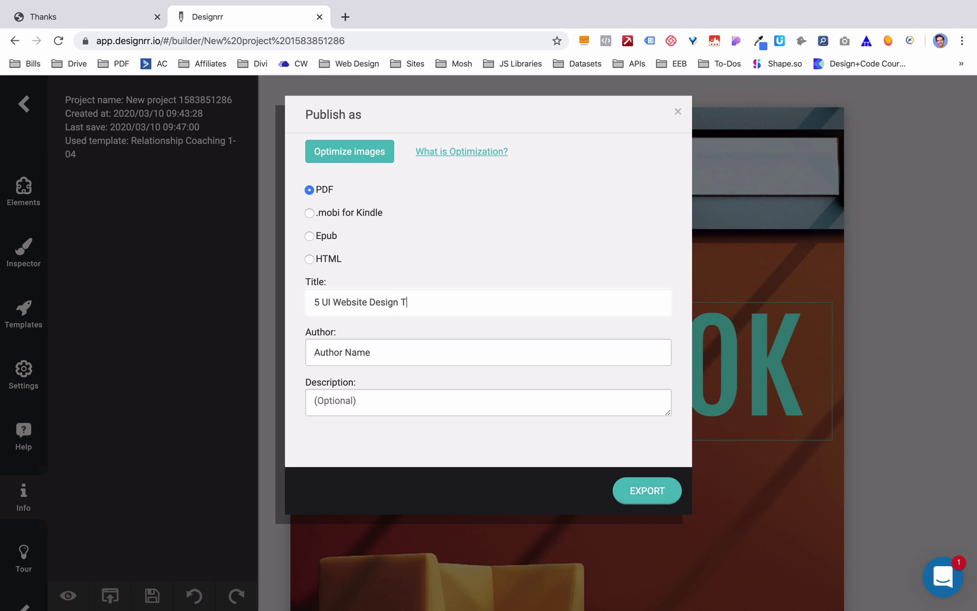
{"action": "type", "text": "ips"}
{"action": "key", "text": "Tab"}
{"action": "type", "text": "Brand"}
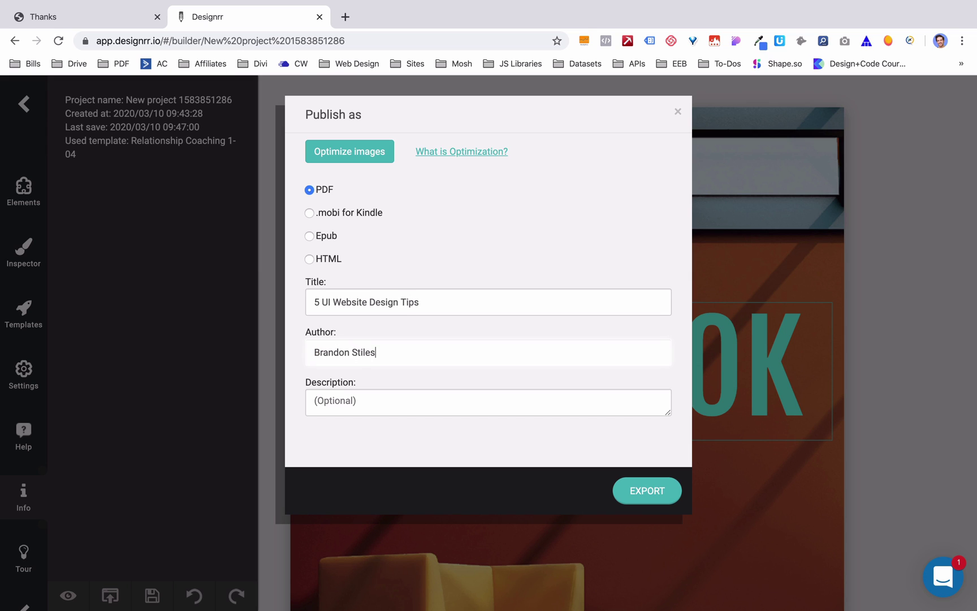
{"action": "key", "text": "Tab"}
{"action": "left_click", "coordinate": [660, 496]}
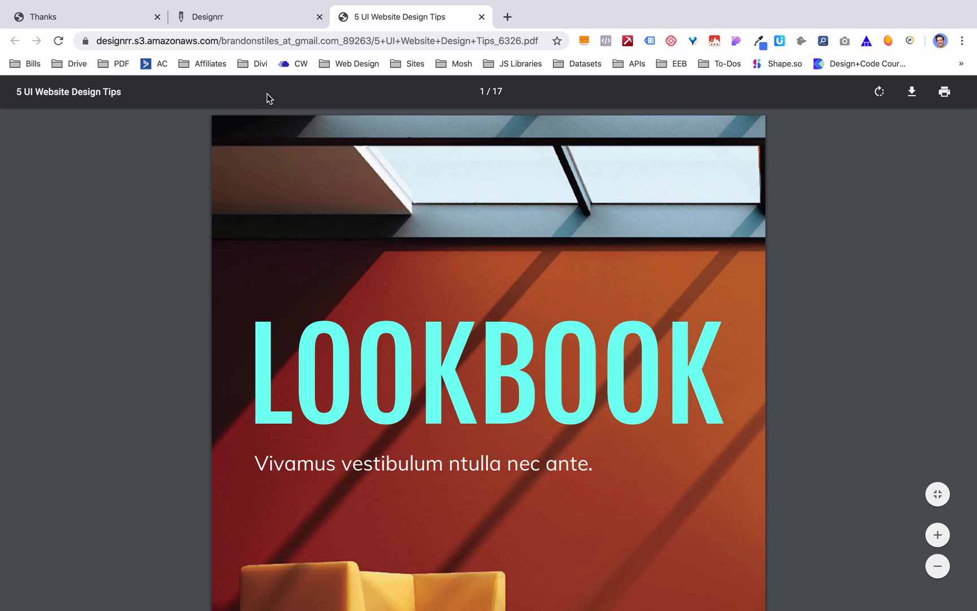
- Save the PDF to the Desktop as '5 UI WEbsite Design Tips (Lead)'
{"action": "scroll", "coordinate": [446, 292], "scroll_direction": "down", "scroll_amount": 6}
{"action": "scroll", "coordinate": [445, 291], "scroll_direction": "down", "scroll_amount": 15}
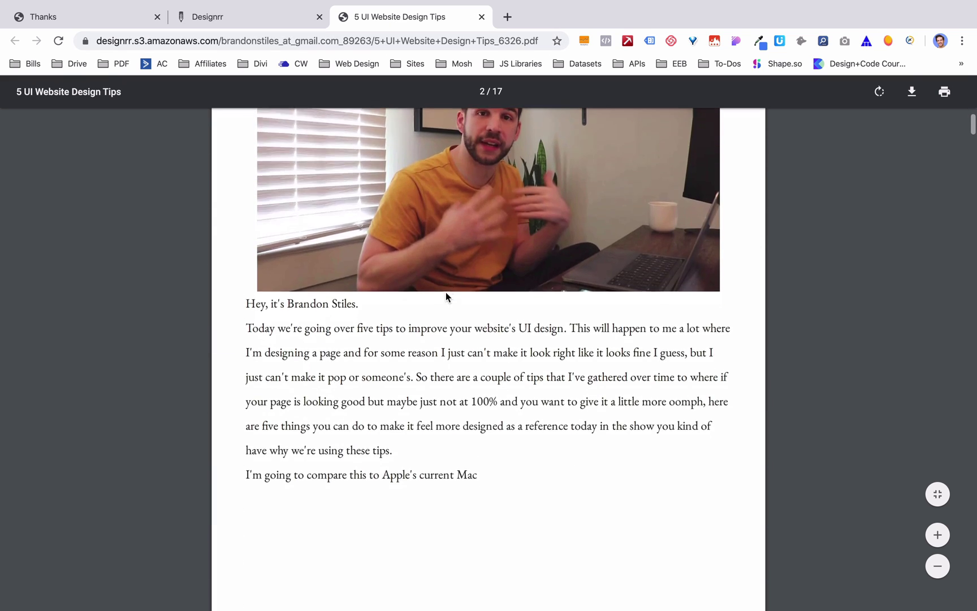
{"action": "scroll", "coordinate": [446, 292], "scroll_direction": "down", "scroll_amount": 20}
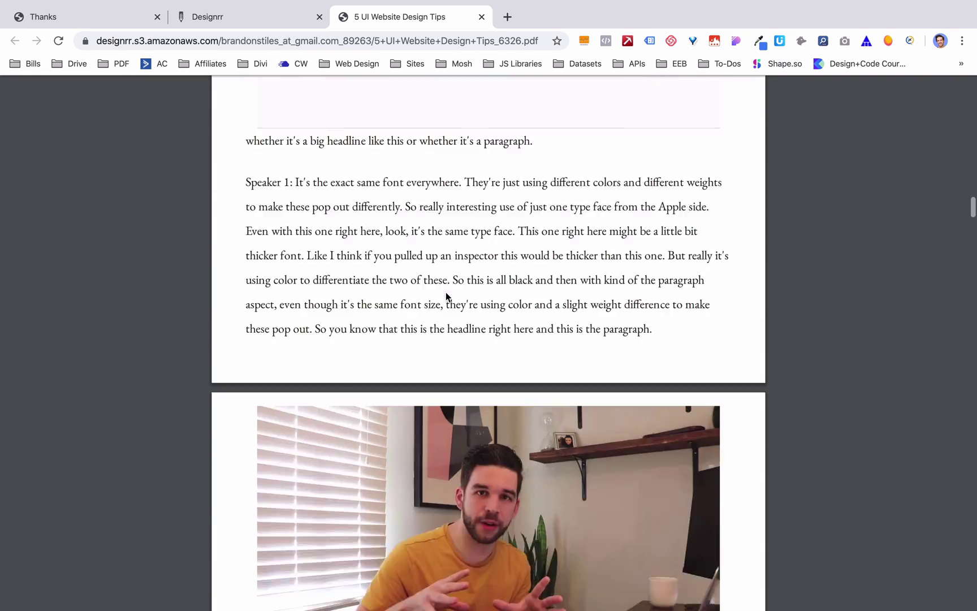
{"action": "scroll", "coordinate": [445, 291], "scroll_direction": "up", "scroll_amount": 20}
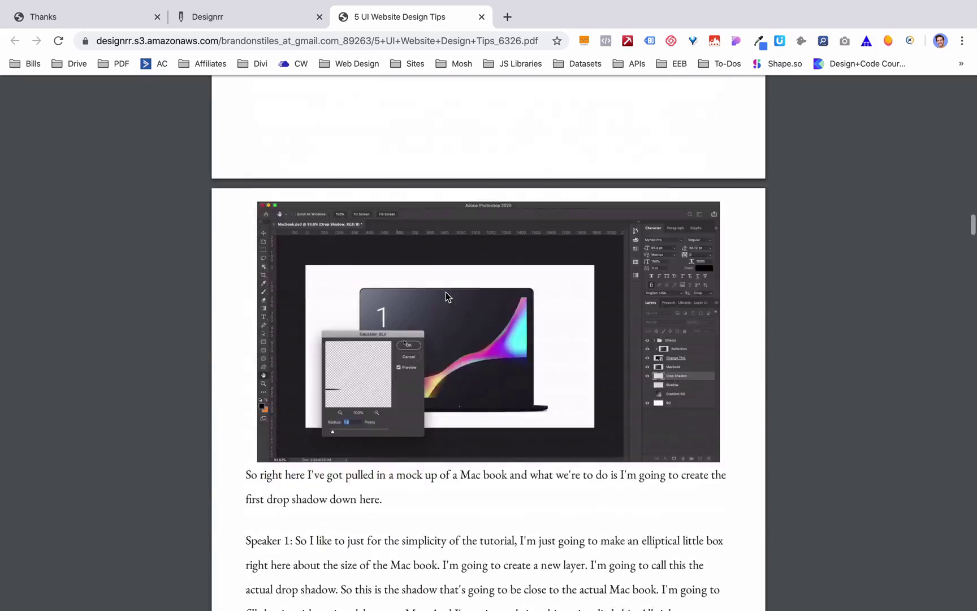
{"action": "scroll", "coordinate": [445, 292], "scroll_direction": "up", "scroll_amount": 6}
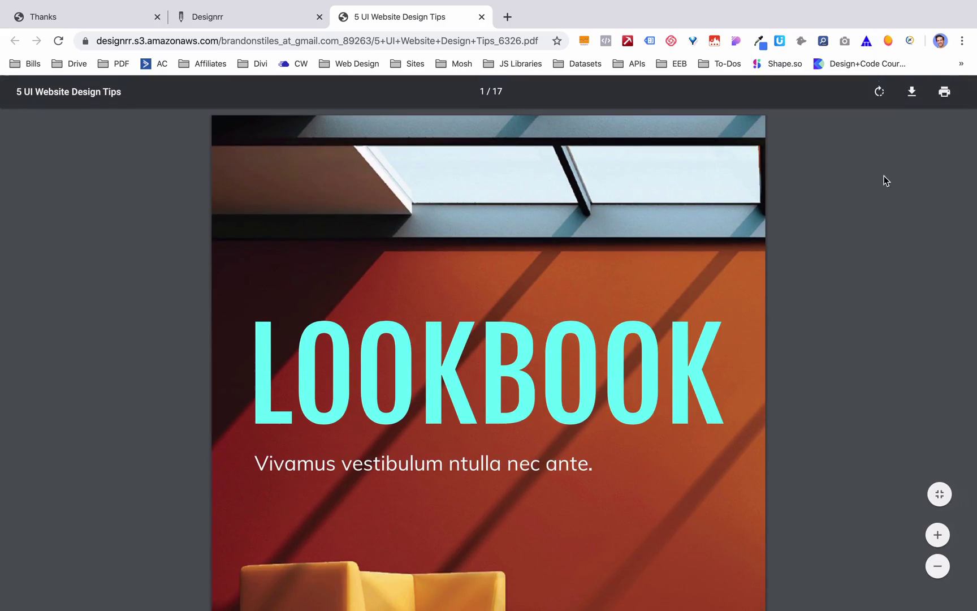
{"action": "left_click", "coordinate": [912, 92]}
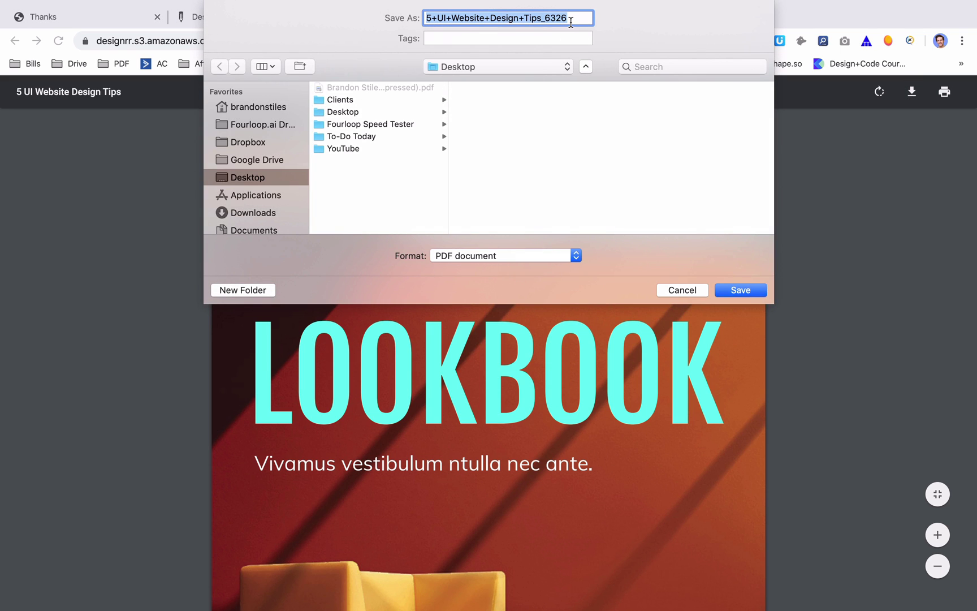
{"action": "type", "text": "5 U"}
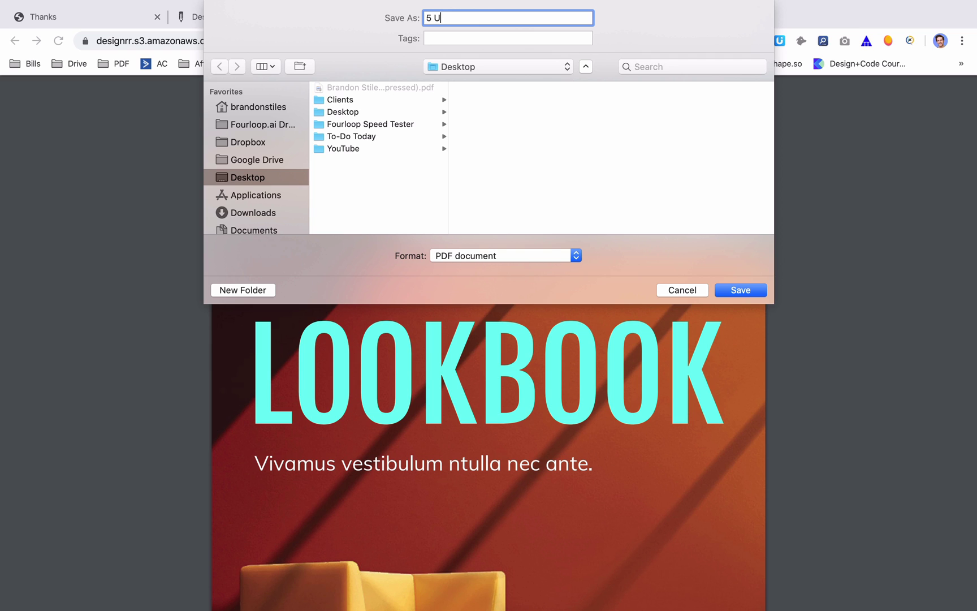
{"action": "type", "text": "I WEbsite Design Tips (Lead)"}
{"action": "key", "text": "Return"}
- Open '5 UI WEbsite Design Tips (Lead Magnet).pdf' from the Desktop in Preview
{"action": "key", "text": "super+Tab"}
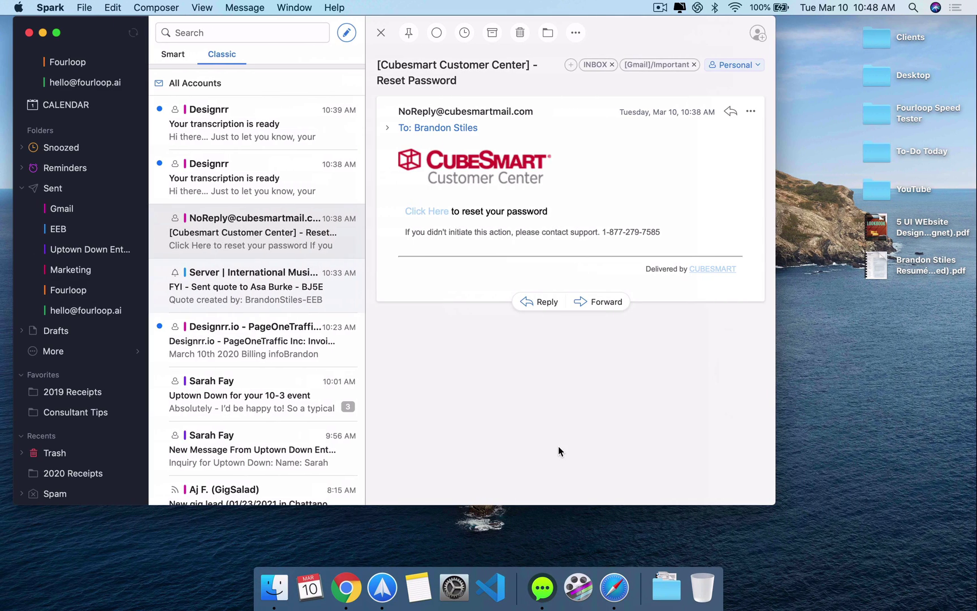
{"action": "key", "text": "super+m"}
{"action": "left_click", "coordinate": [825, 428]}
{"action": "left_click", "coordinate": [881, 226]}
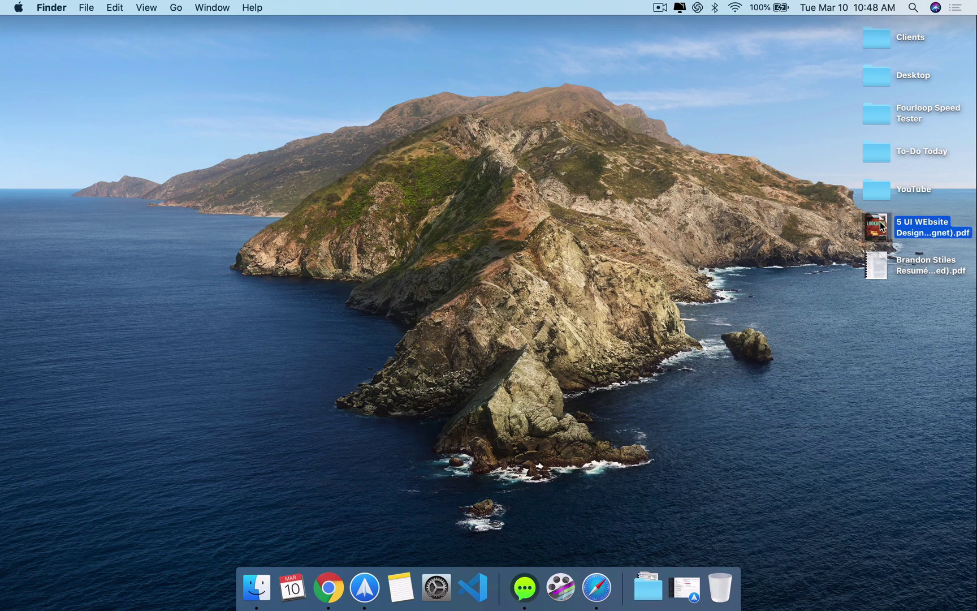
{"action": "double_click", "coordinate": [881, 226]}
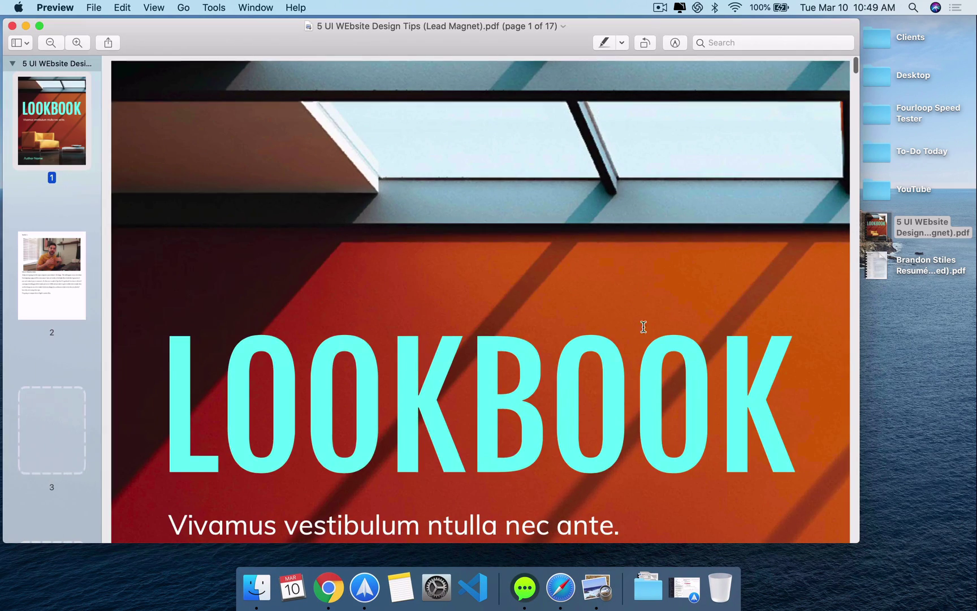
- Scroll through the ebook's pages, zooming out to see more of each page
{"action": "scroll", "coordinate": [606, 320], "scroll_direction": "down", "scroll_amount": 20}
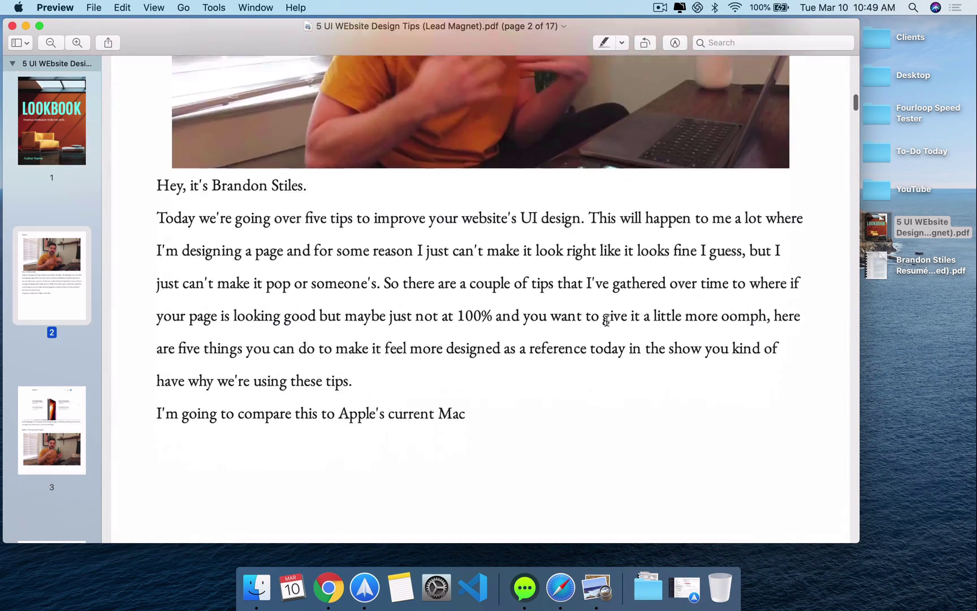
{"action": "scroll", "coordinate": [607, 320], "scroll_direction": "down", "scroll_amount": 20}
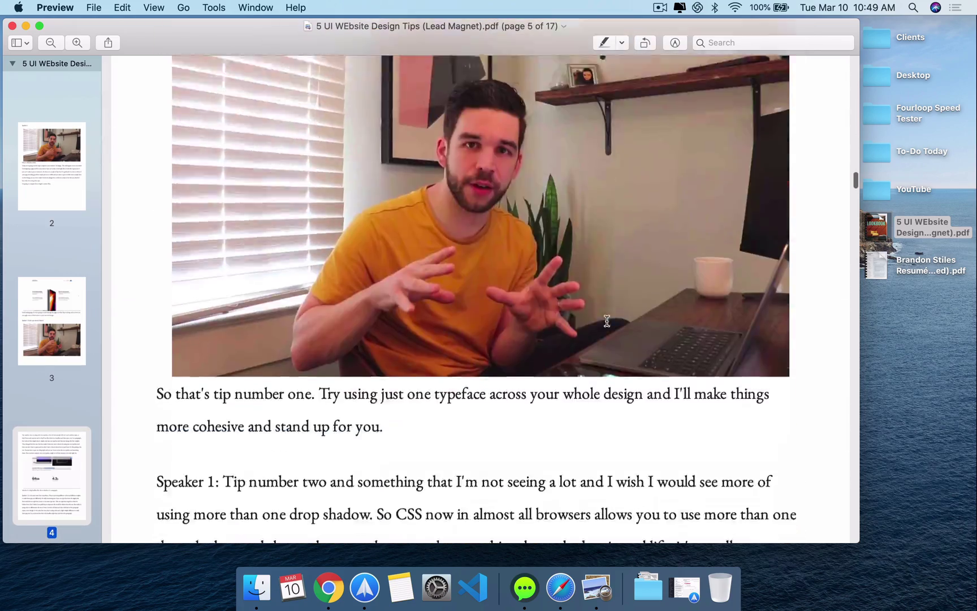
{"action": "scroll", "coordinate": [607, 321], "scroll_direction": "down", "scroll_amount": 15}
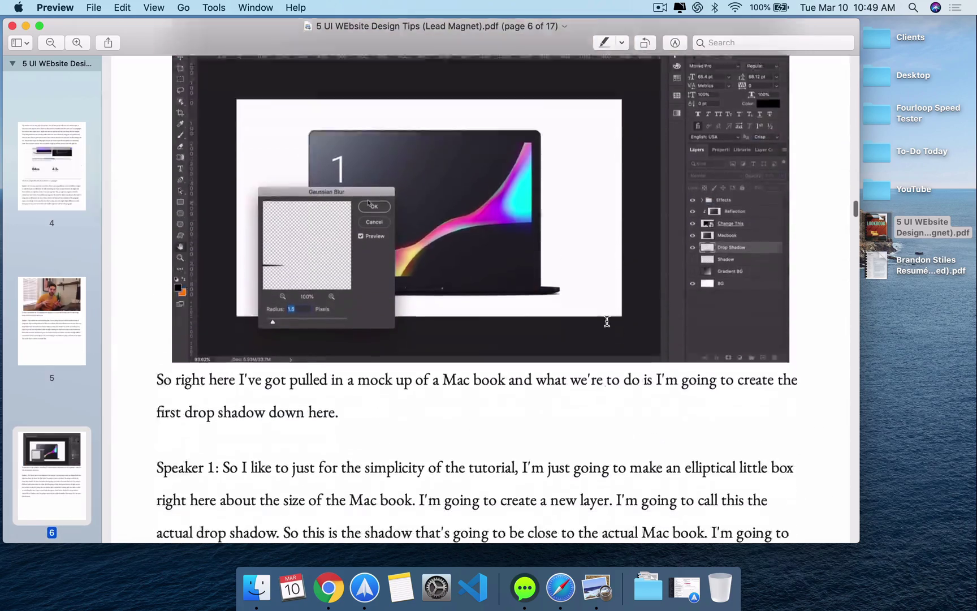
{"action": "scroll", "coordinate": [606, 321], "scroll_direction": "down", "scroll_amount": 5}
{"action": "key", "text": "super+minus"}
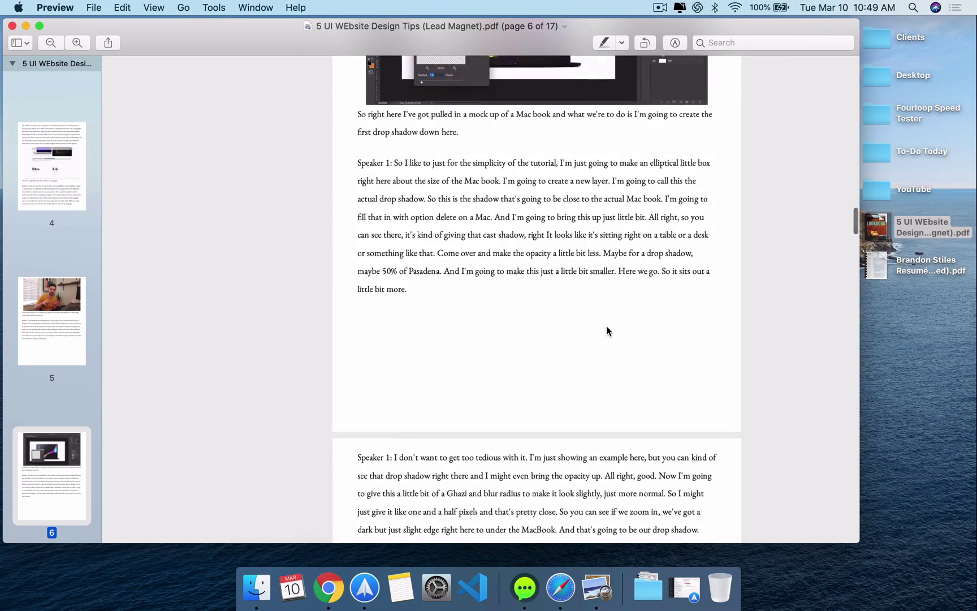
{"action": "scroll", "coordinate": [607, 327], "scroll_direction": "down", "scroll_amount": 20}
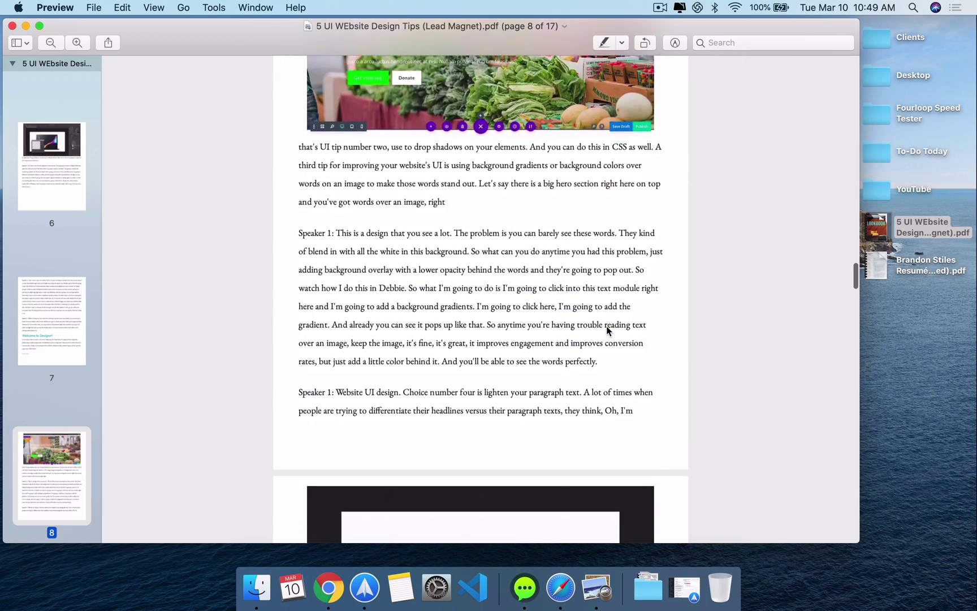
{"action": "scroll", "coordinate": [606, 325], "scroll_direction": "down", "scroll_amount": 10}
{"action": "scroll", "coordinate": [606, 326], "scroll_direction": "up", "scroll_amount": 5}
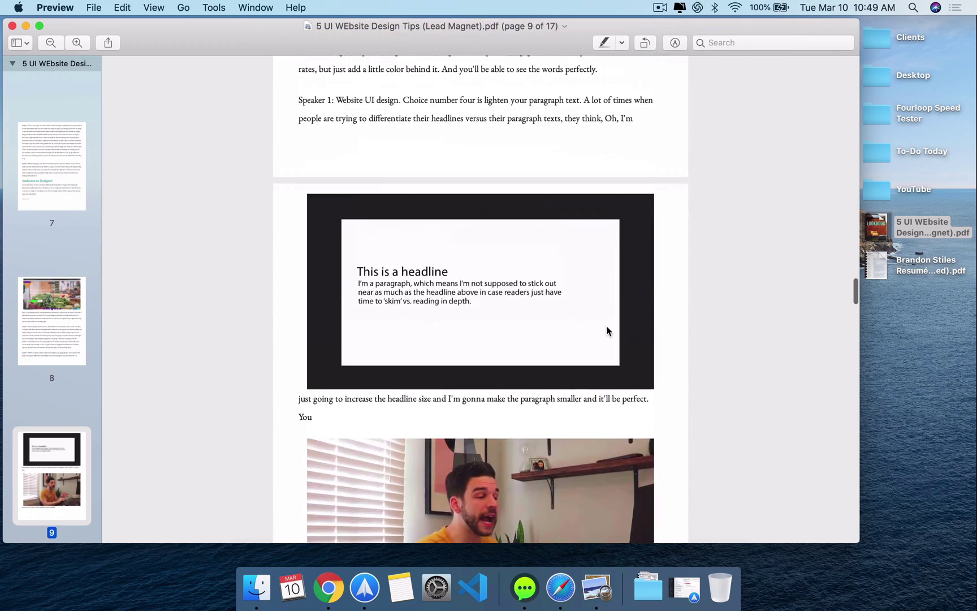
{"action": "scroll", "coordinate": [435, 292], "scroll_direction": "down", "scroll_amount": 12}
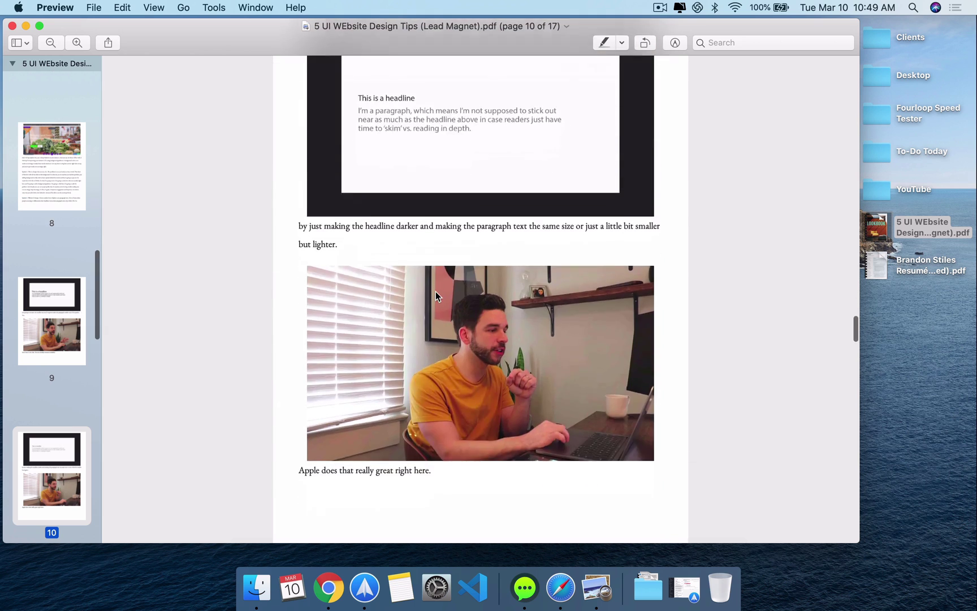
{"action": "scroll", "coordinate": [435, 291], "scroll_direction": "down", "scroll_amount": 15}
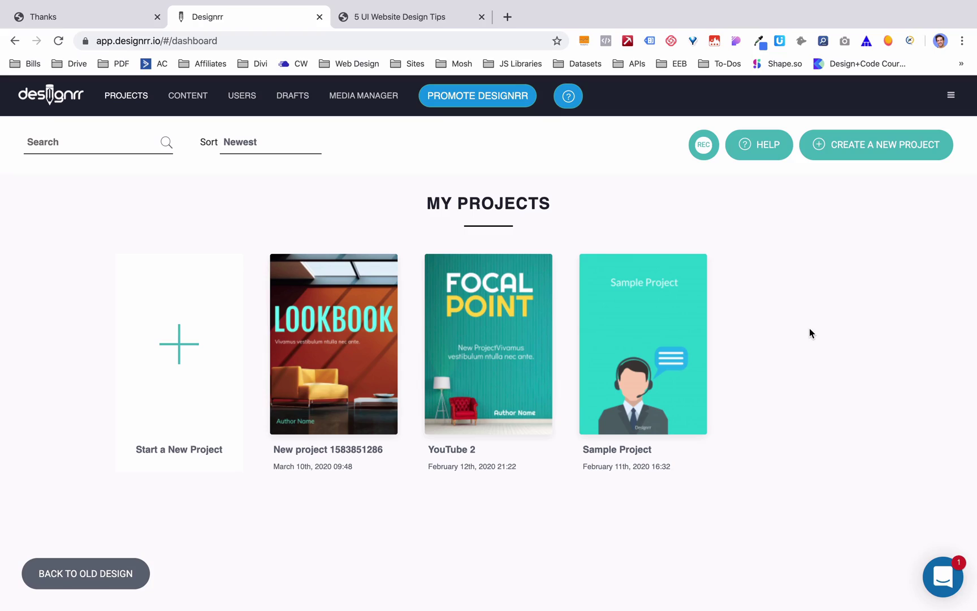
- Check the Media Manager image library and the Drafts list, then view the Users page
{"action": "left_click", "coordinate": [368, 97]}
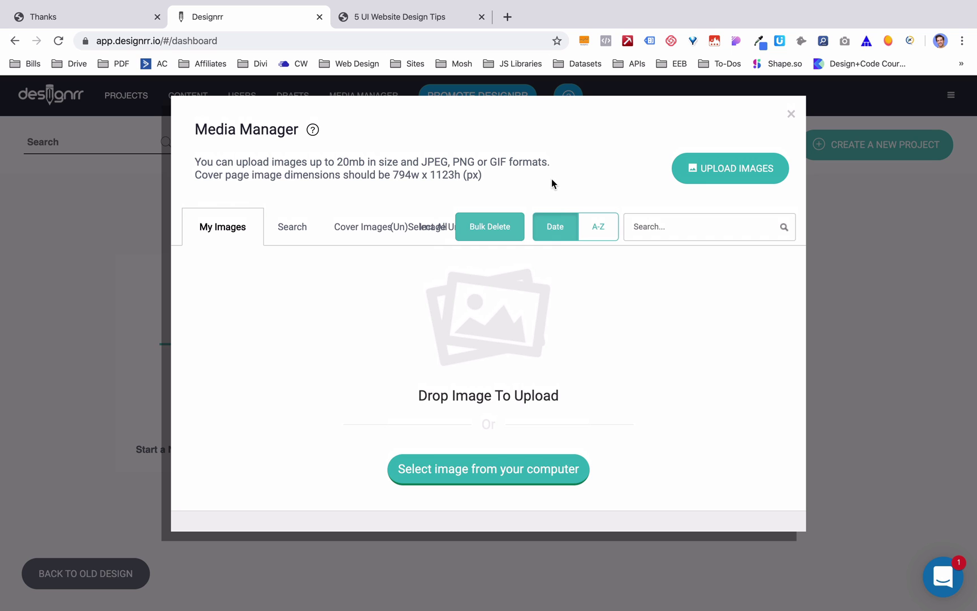
{"action": "left_click", "coordinate": [791, 113]}
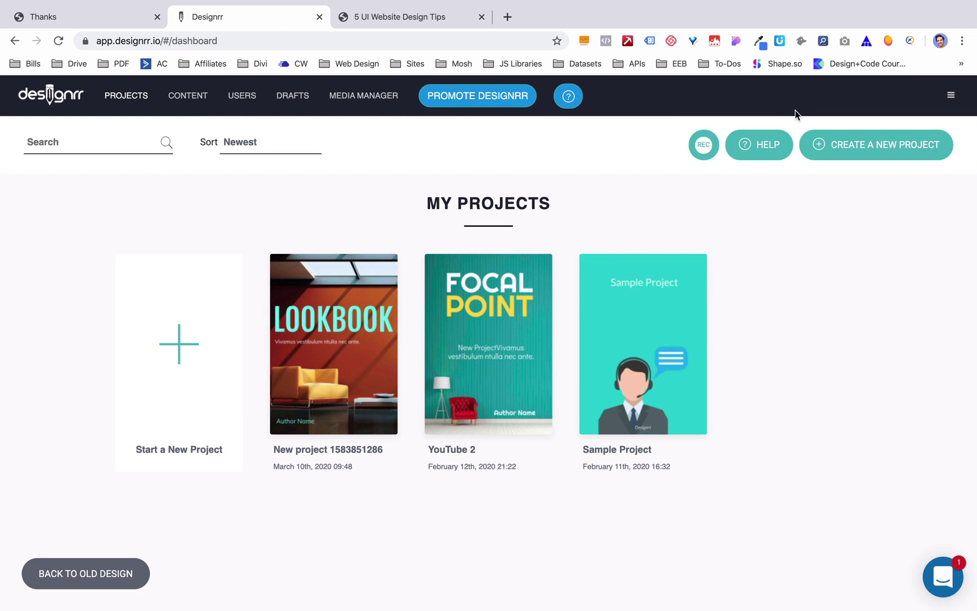
{"action": "left_click", "coordinate": [293, 97]}
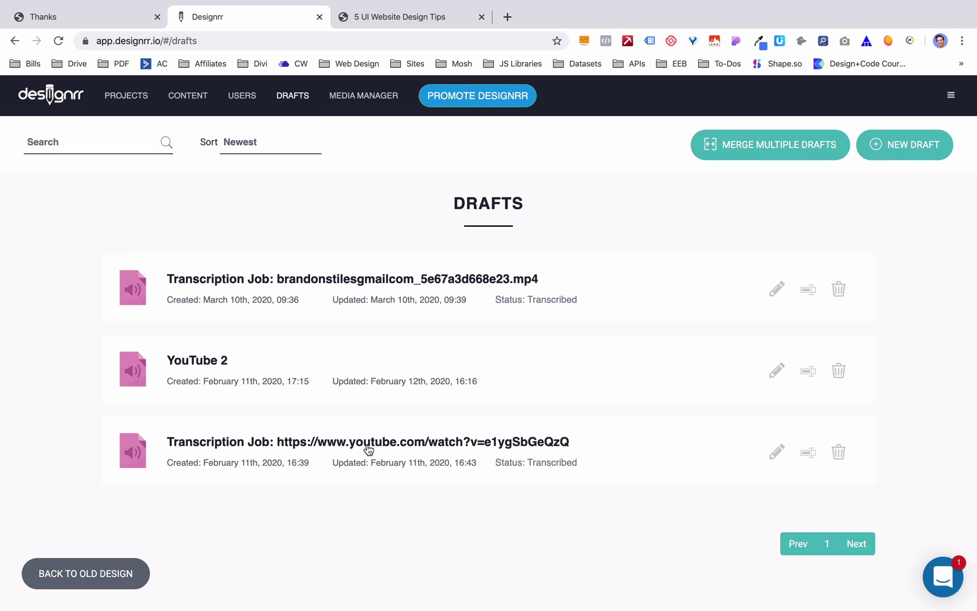
{"action": "left_click", "coordinate": [238, 98]}
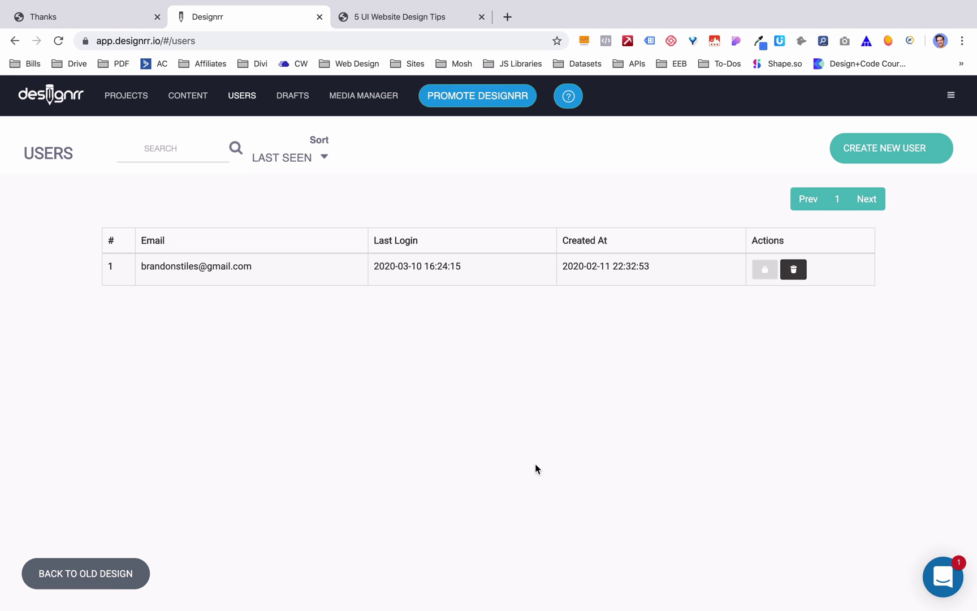
- Scroll through the Content page's imported blog posts, all dated Apr 14, 2016
{"action": "left_click", "coordinate": [193, 97]}
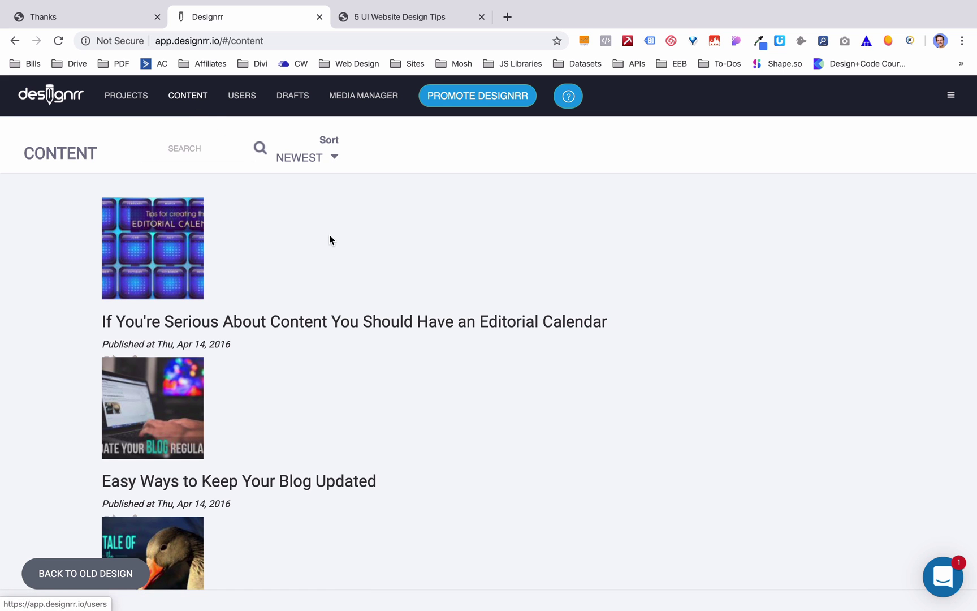
{"action": "scroll", "coordinate": [470, 424], "scroll_direction": "down", "scroll_amount": 3}
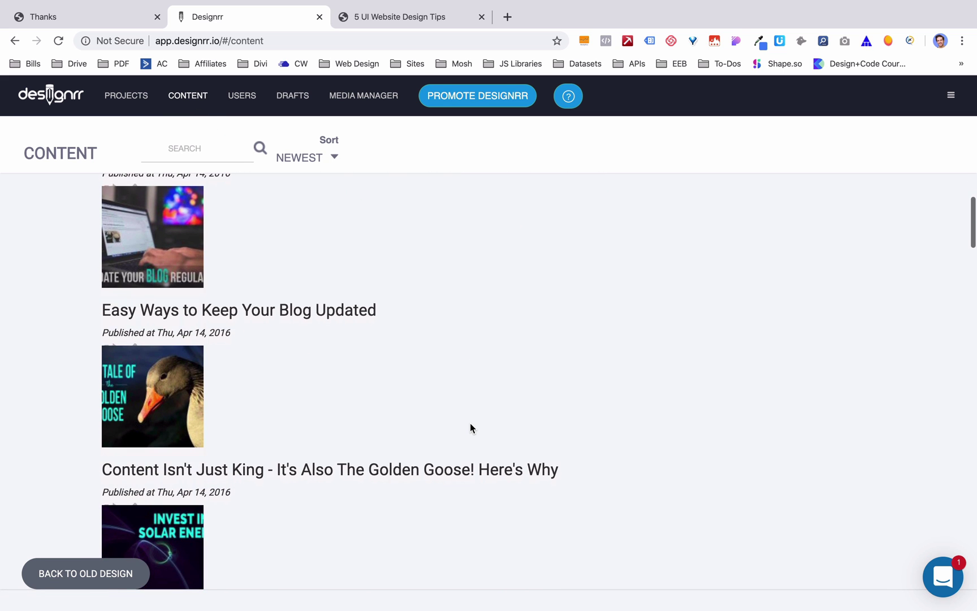
{"action": "scroll", "coordinate": [470, 428], "scroll_direction": "down", "scroll_amount": 3}
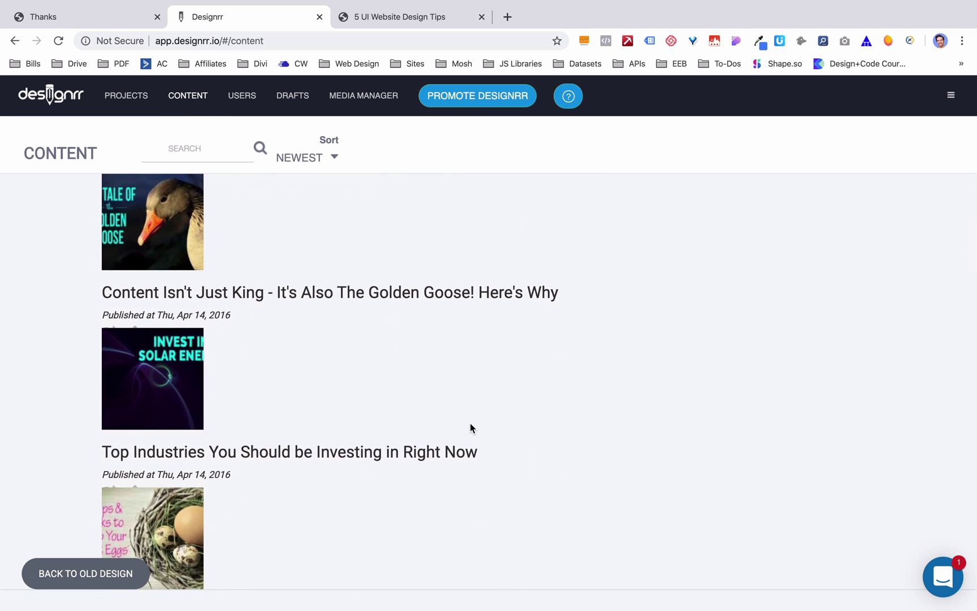
{"action": "scroll", "coordinate": [471, 428], "scroll_direction": "down", "scroll_amount": 20}
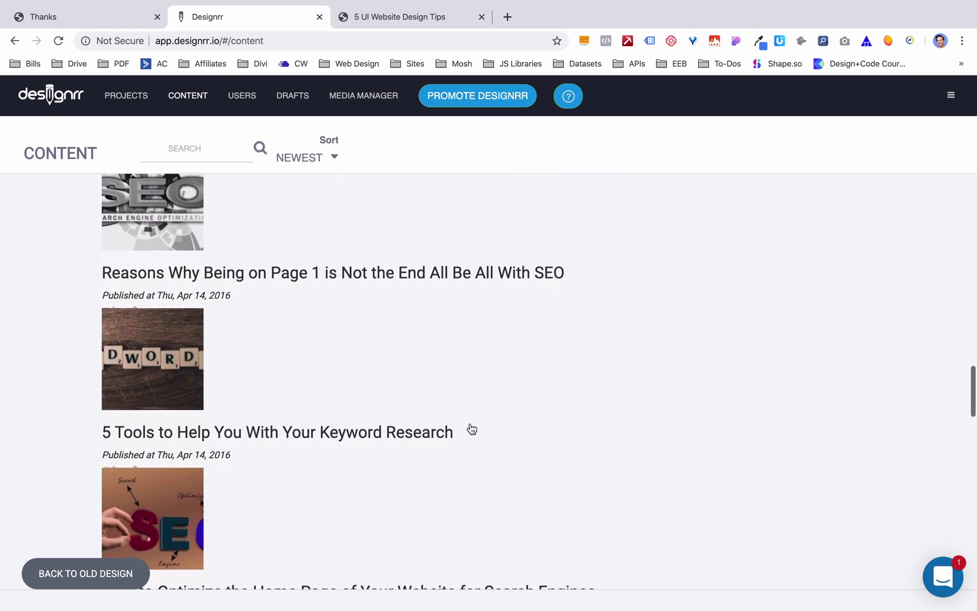
{"action": "scroll", "coordinate": [471, 428], "scroll_direction": "up", "scroll_amount": 20}
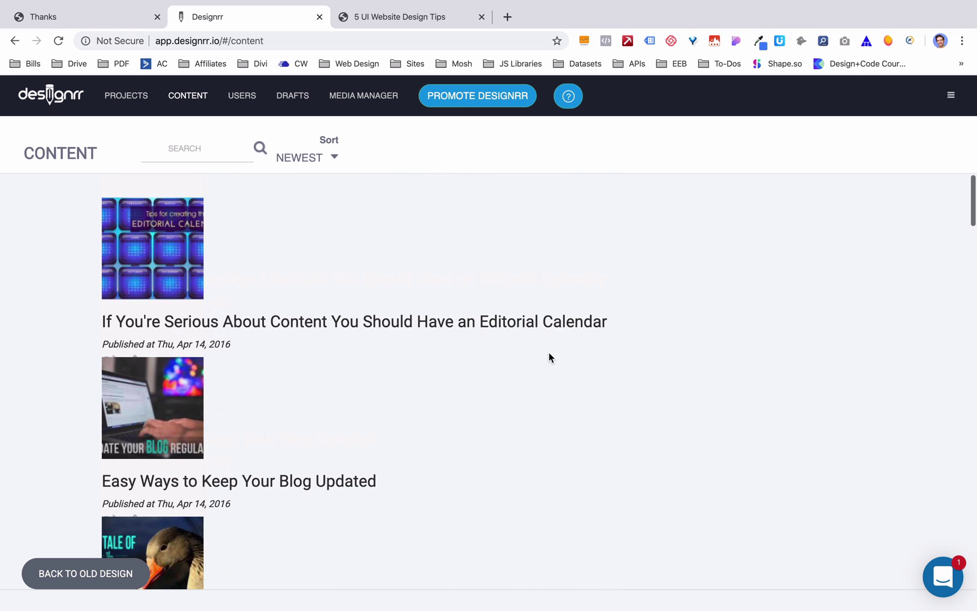
{"action": "scroll", "coordinate": [276, 501], "scroll_direction": "down", "scroll_amount": 2}
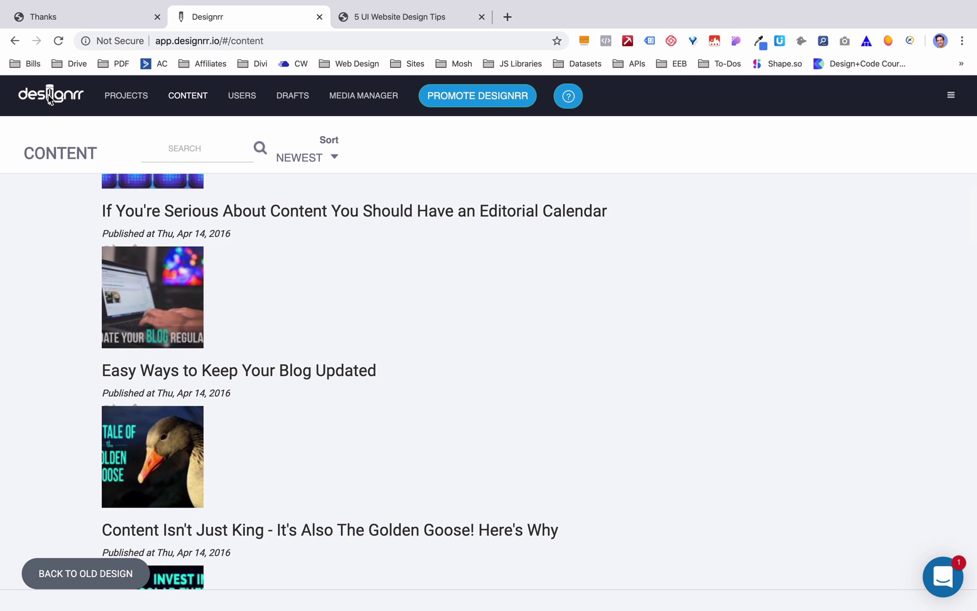
{"action": "left_click", "coordinate": [132, 99]}
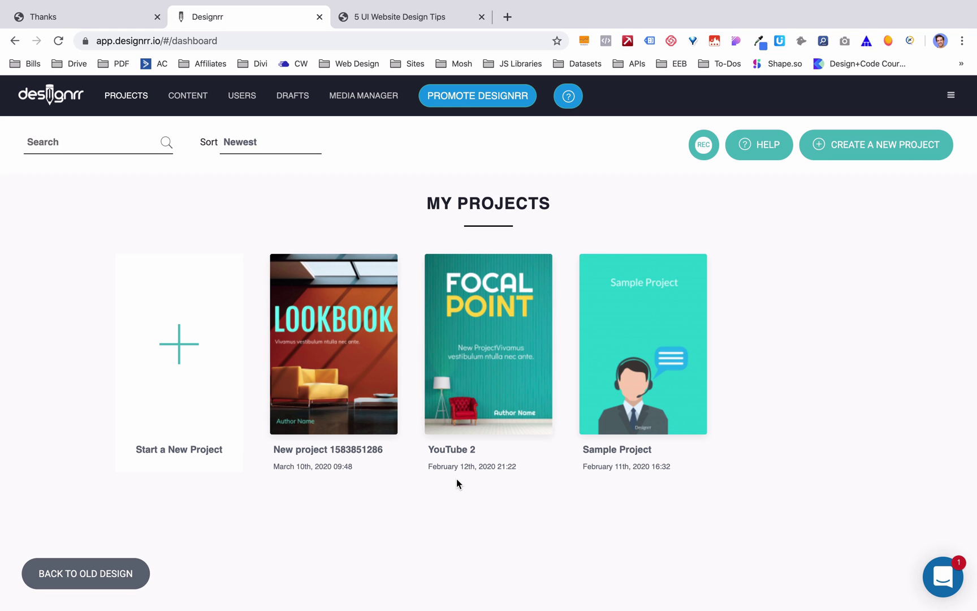
{"action": "left_click", "coordinate": [703, 146]}
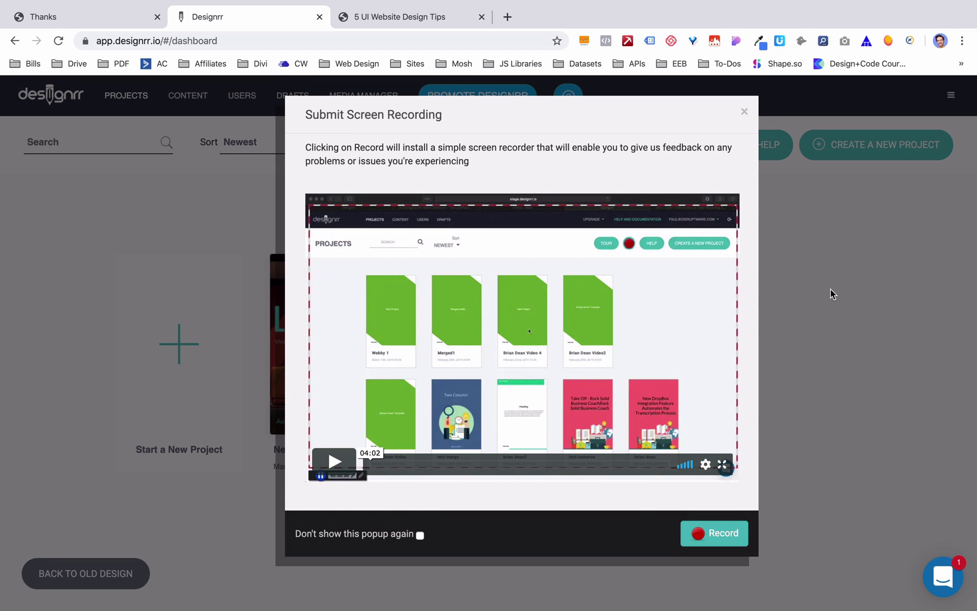
{"action": "left_click", "coordinate": [743, 111]}
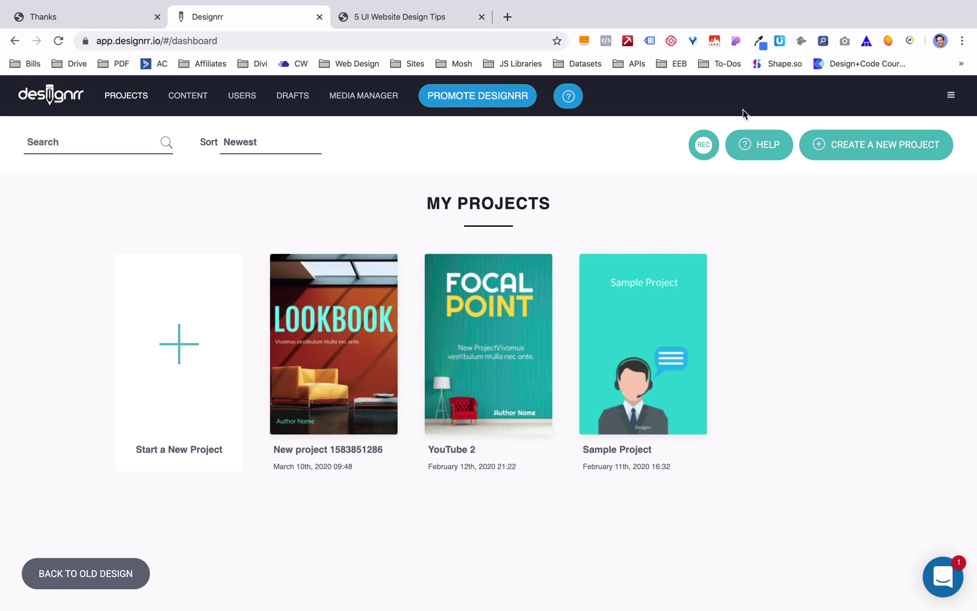